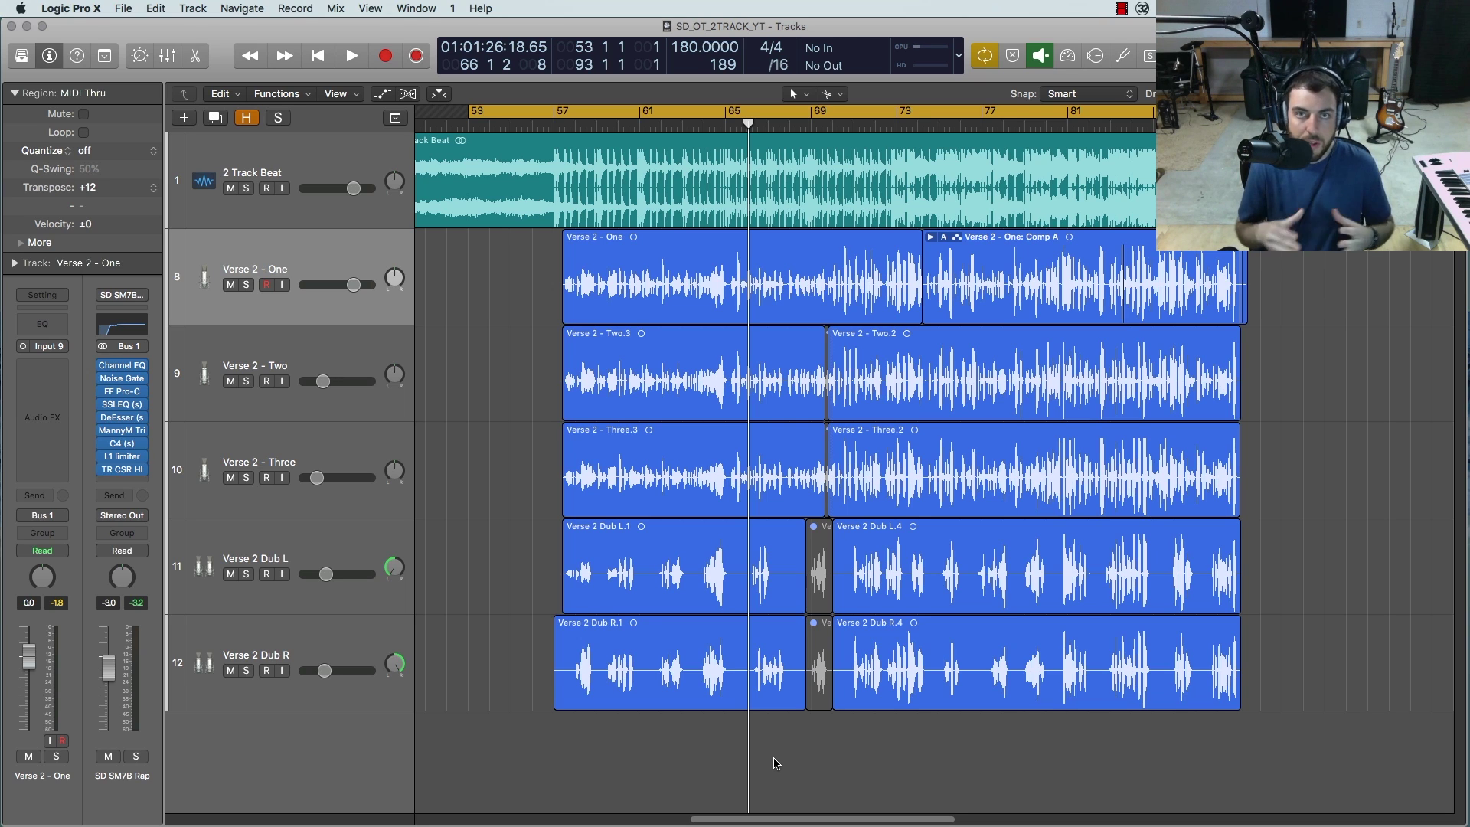
# Step: Solo the 2 Track Beat and play it while checking its level in the Output channel's Level Meter
pyautogui.press('Up')
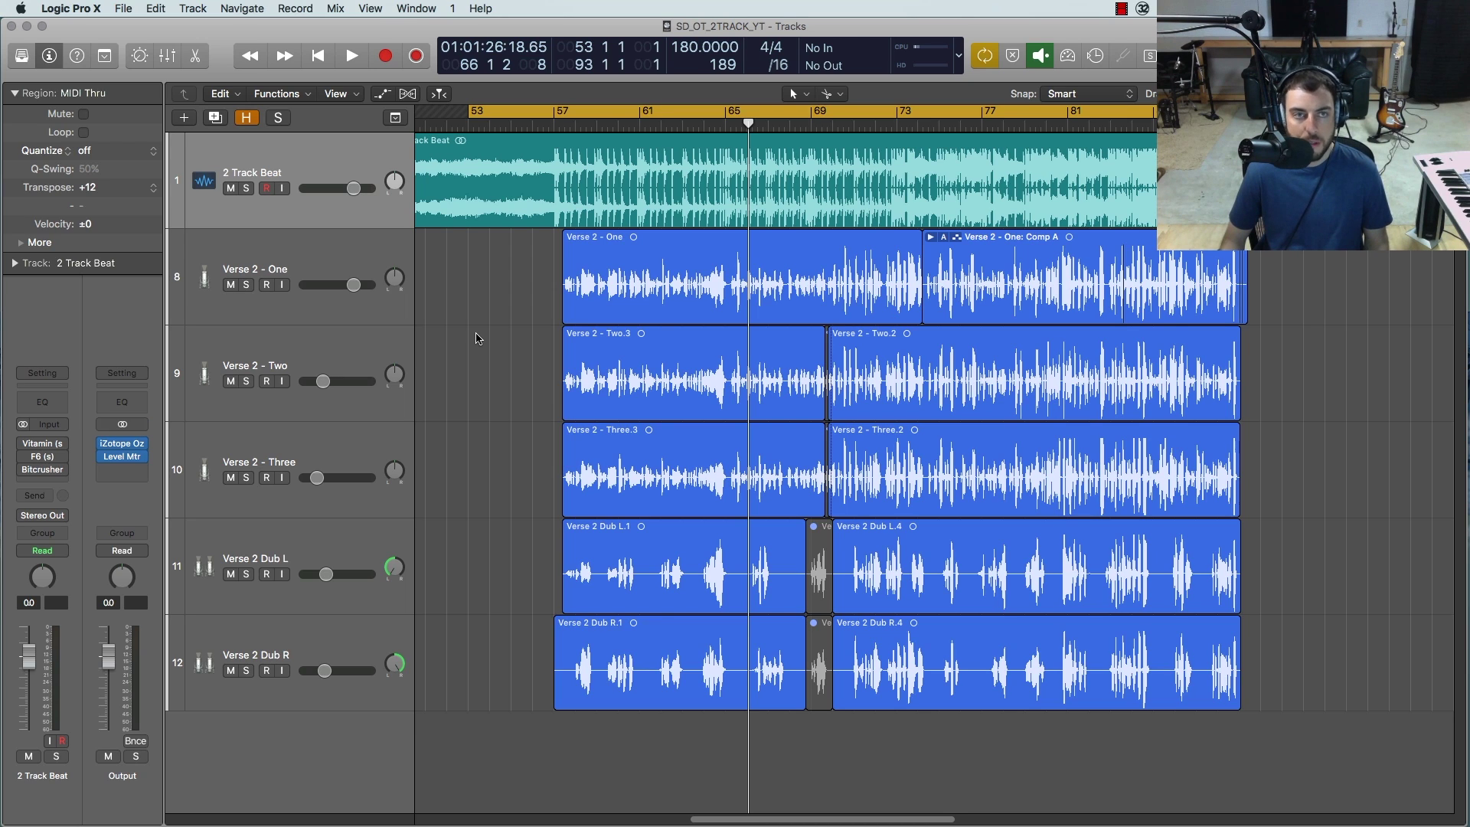
pyautogui.click(247, 189)
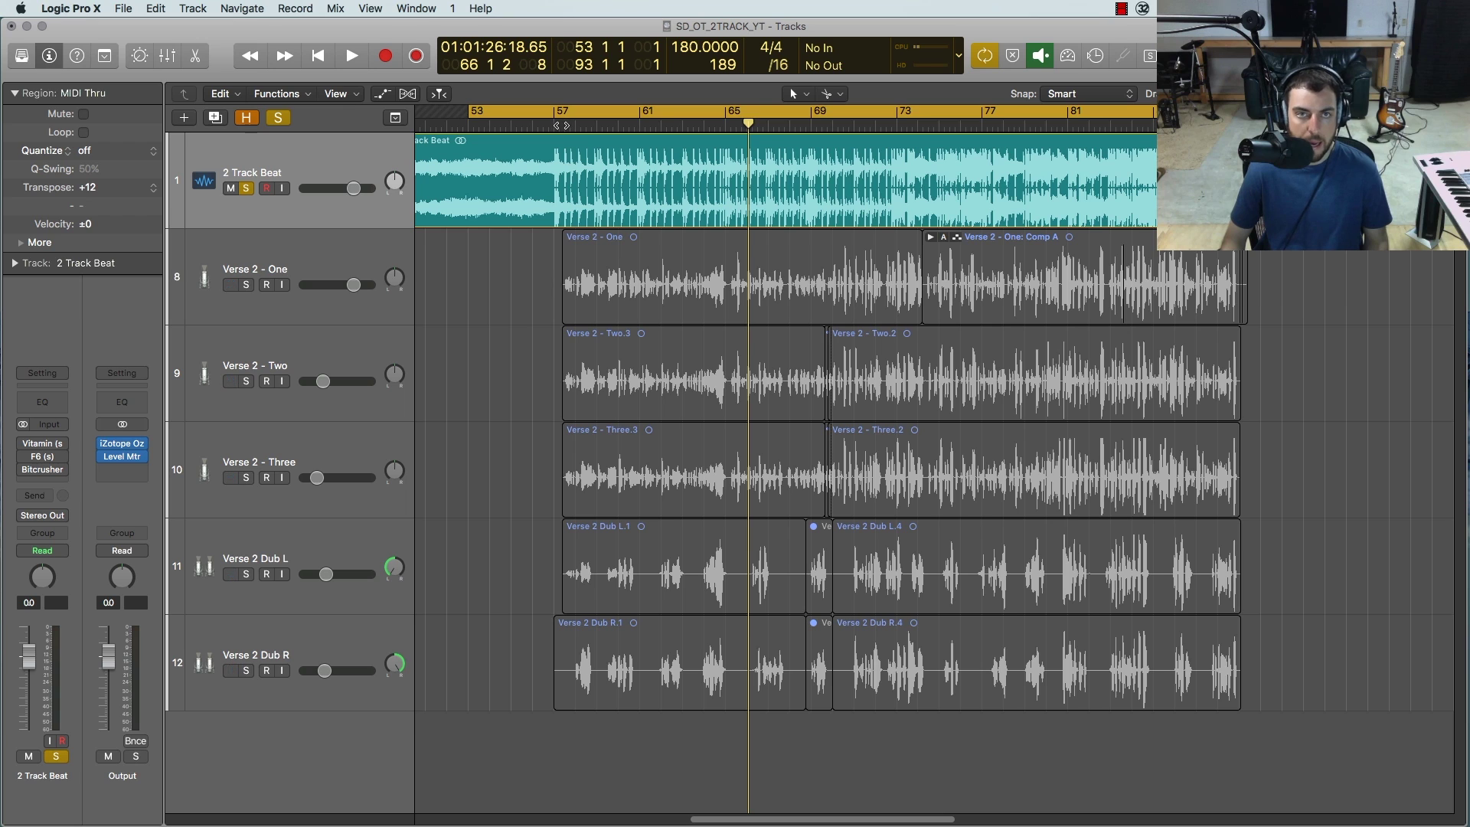
pyautogui.press('space')
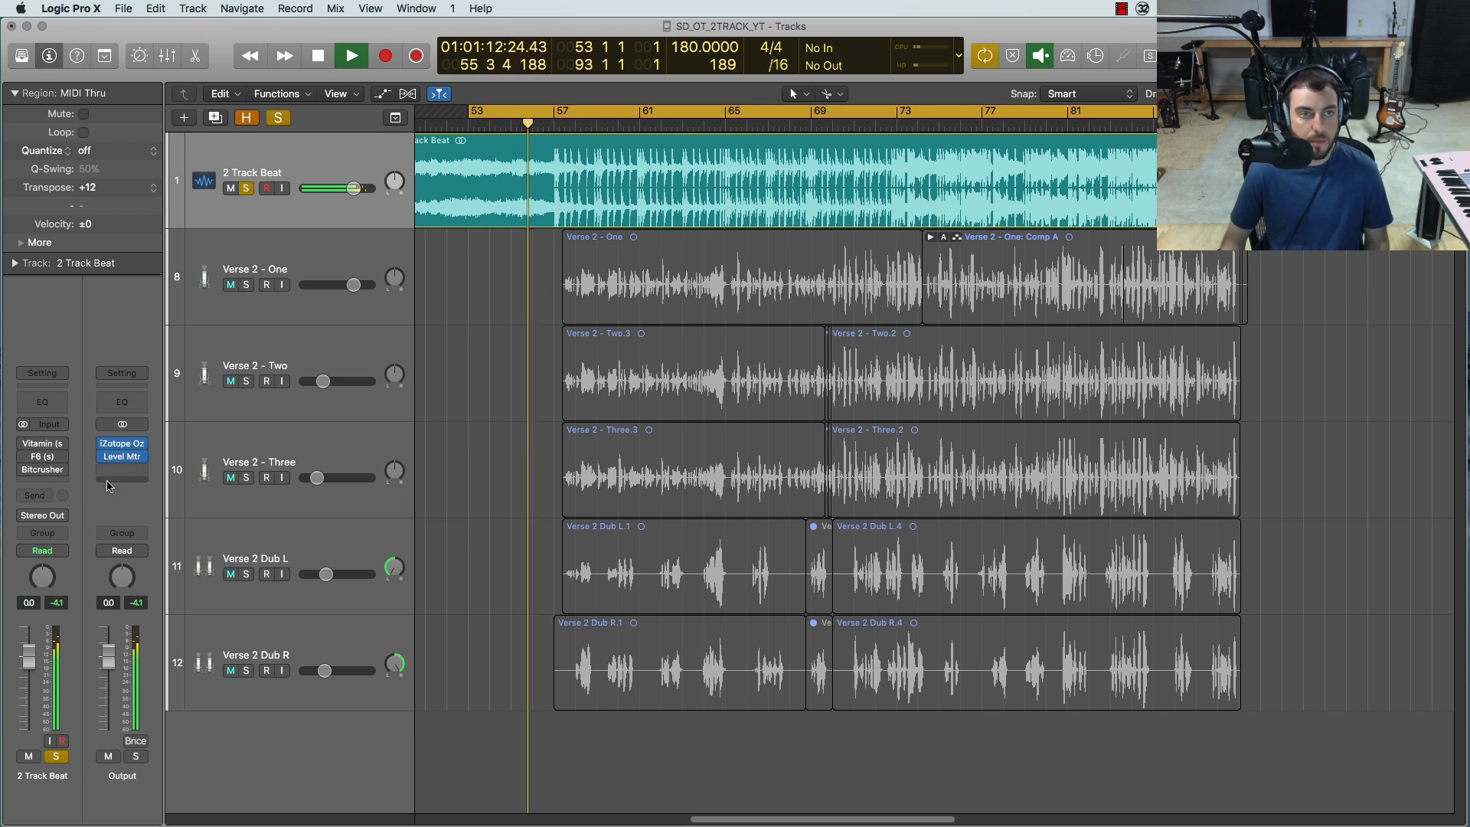
pyautogui.click(121, 457)
pyautogui.moveTo(718, 268); pyautogui.dragTo(711, 324)
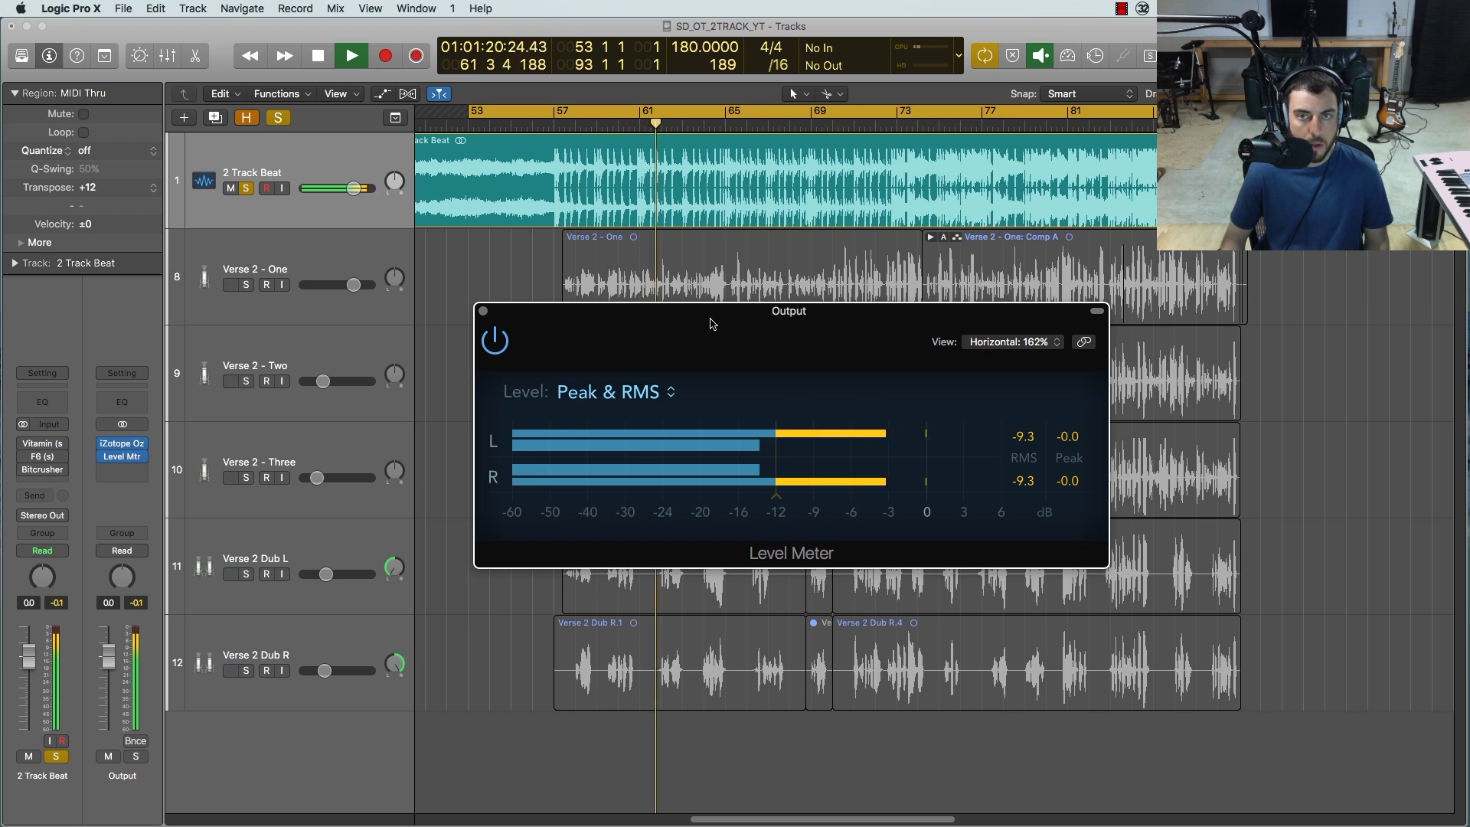
pyautogui.press('space')
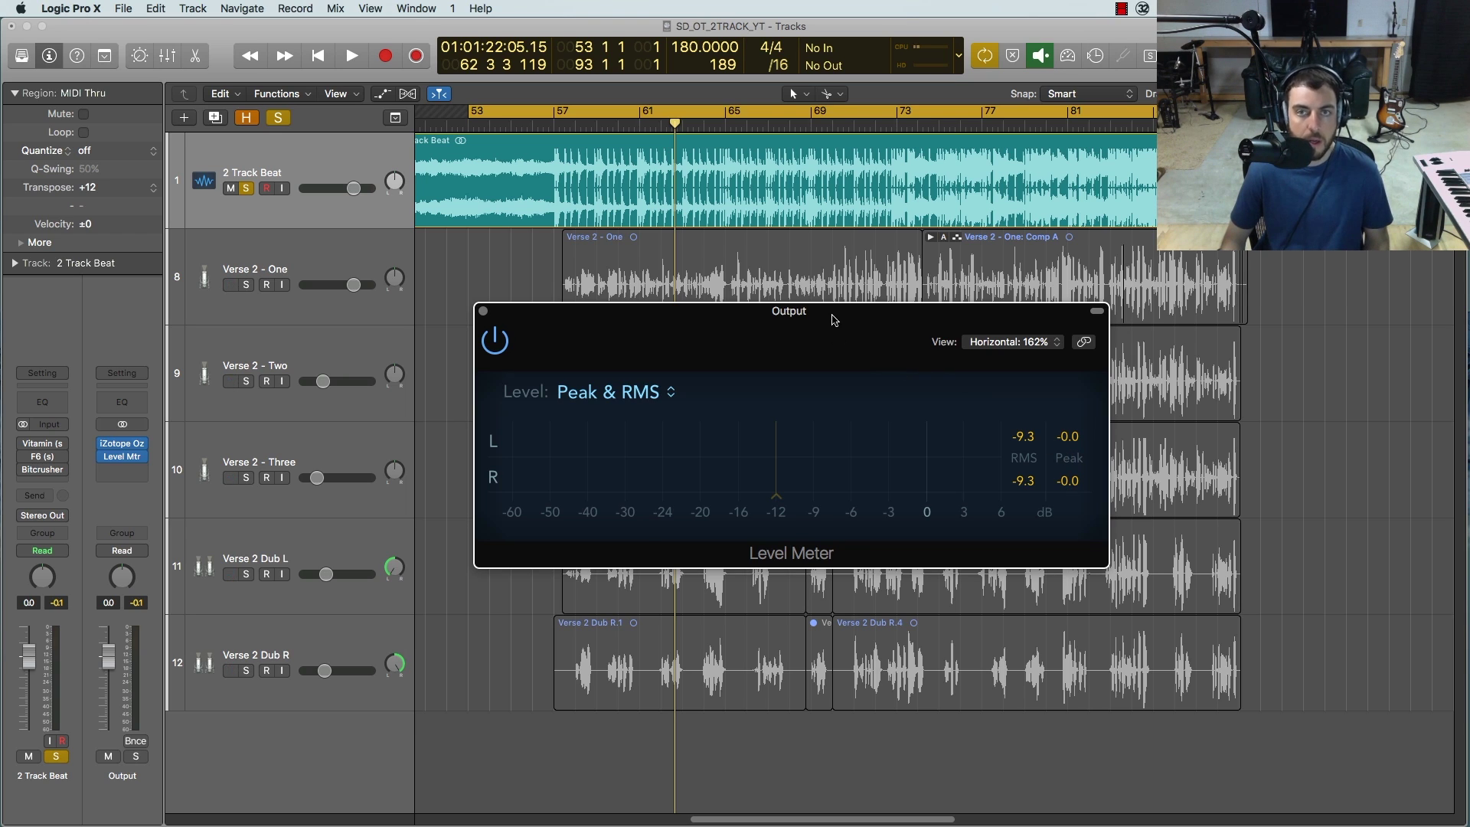
# Step: Set the Level Meter's marker to -9 dB and close the meter
pyautogui.moveTo(834, 321); pyautogui.dragTo(846, 319)
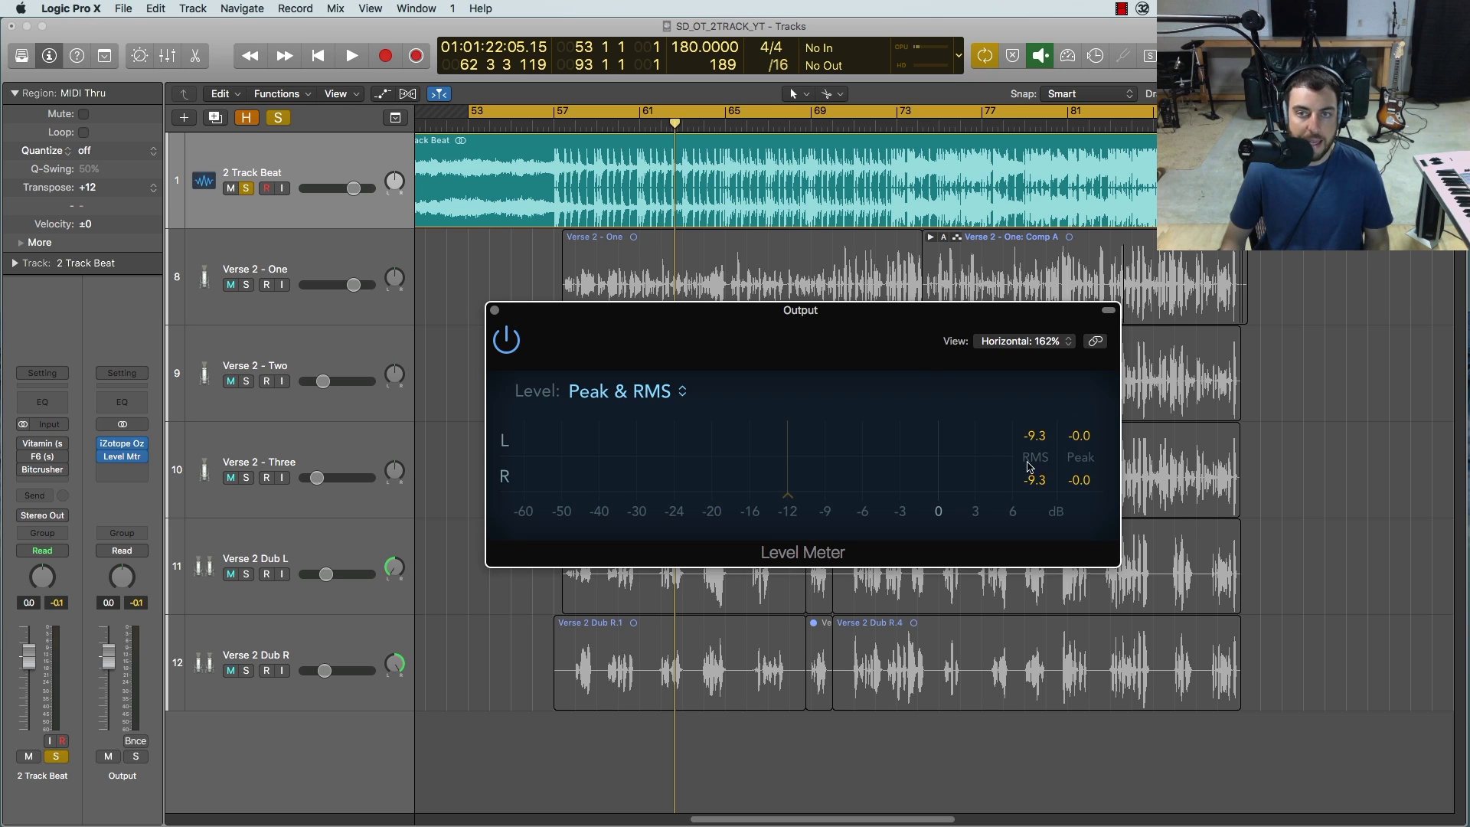
pyautogui.moveTo(789, 507); pyautogui.dragTo(824, 507)
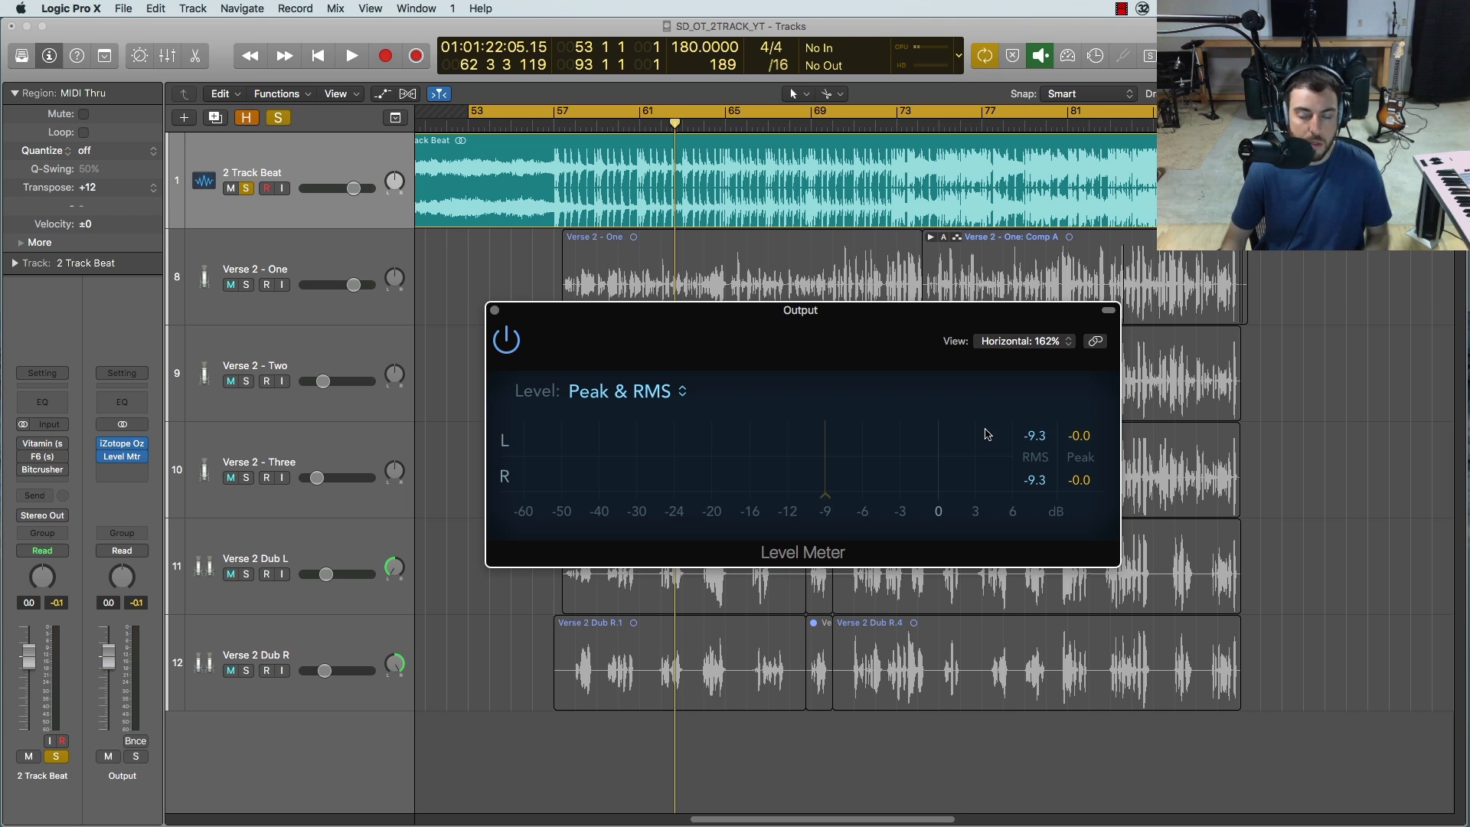
pyautogui.click(495, 310)
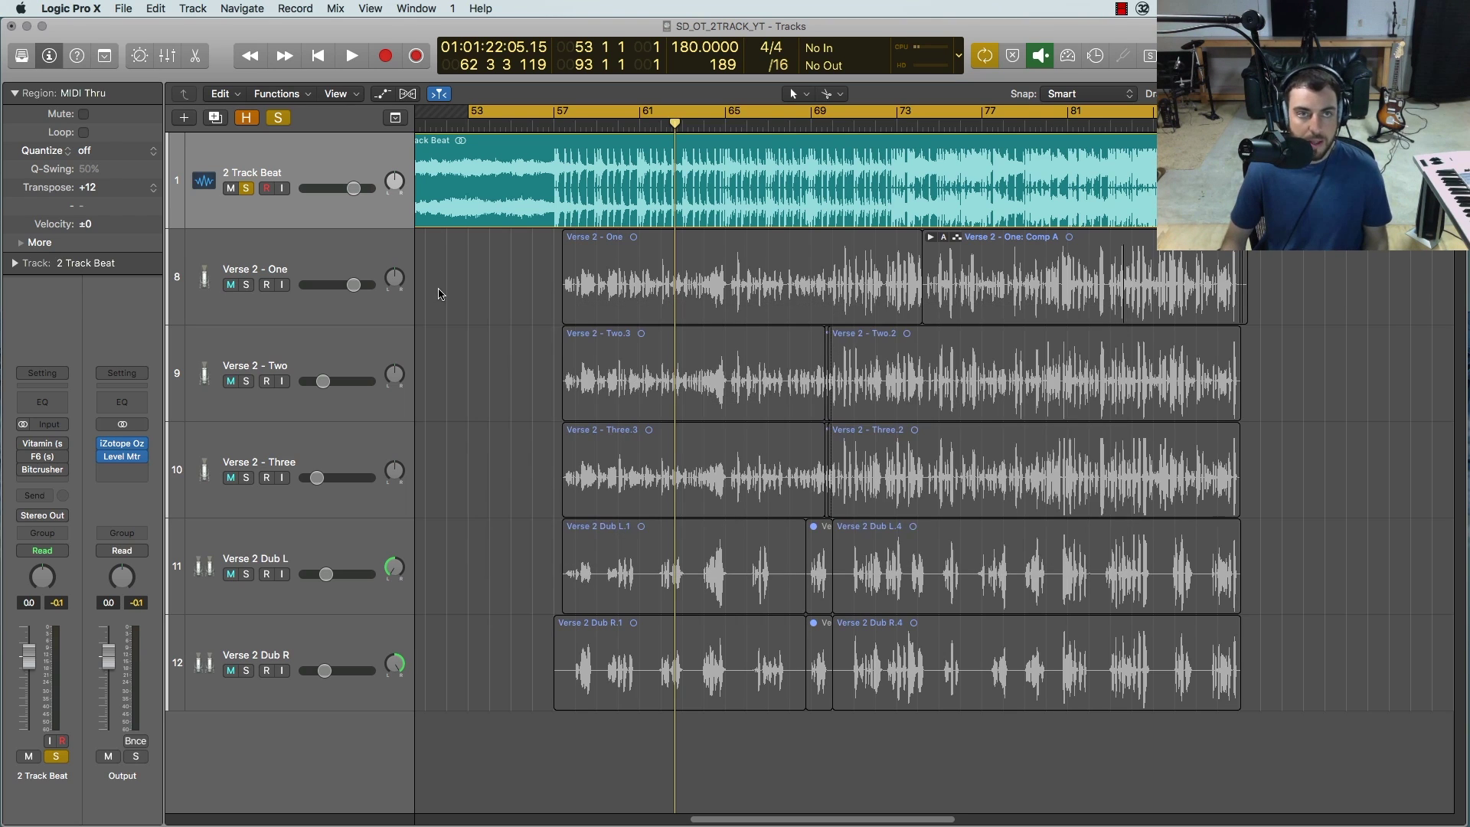
# Step: Unsolo the 2 Track Beat and inspect the bypassed iZotope Ozone 7 plug-in on the Output channel
pyautogui.click(289, 157)
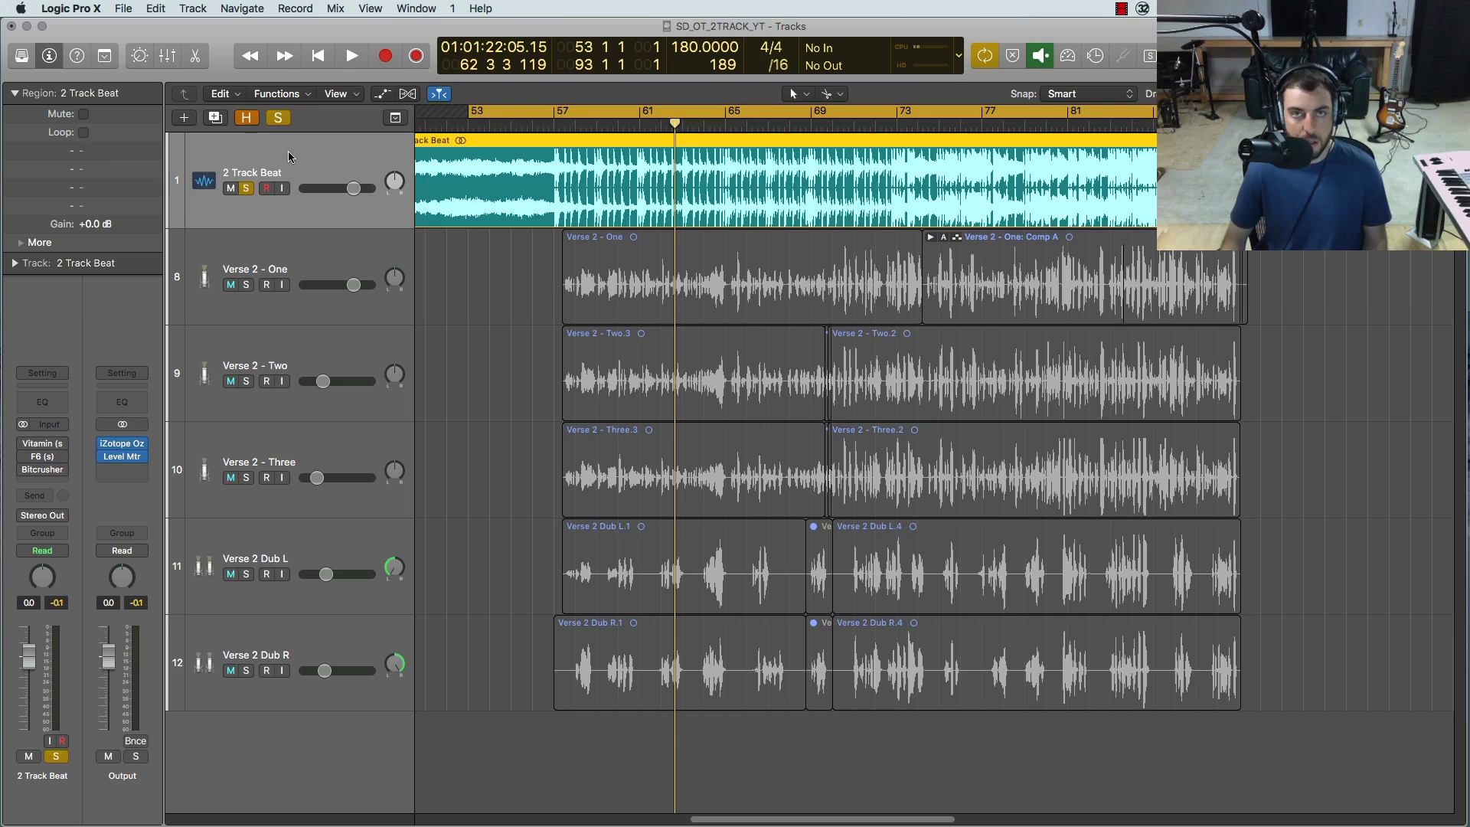
pyautogui.click(248, 191)
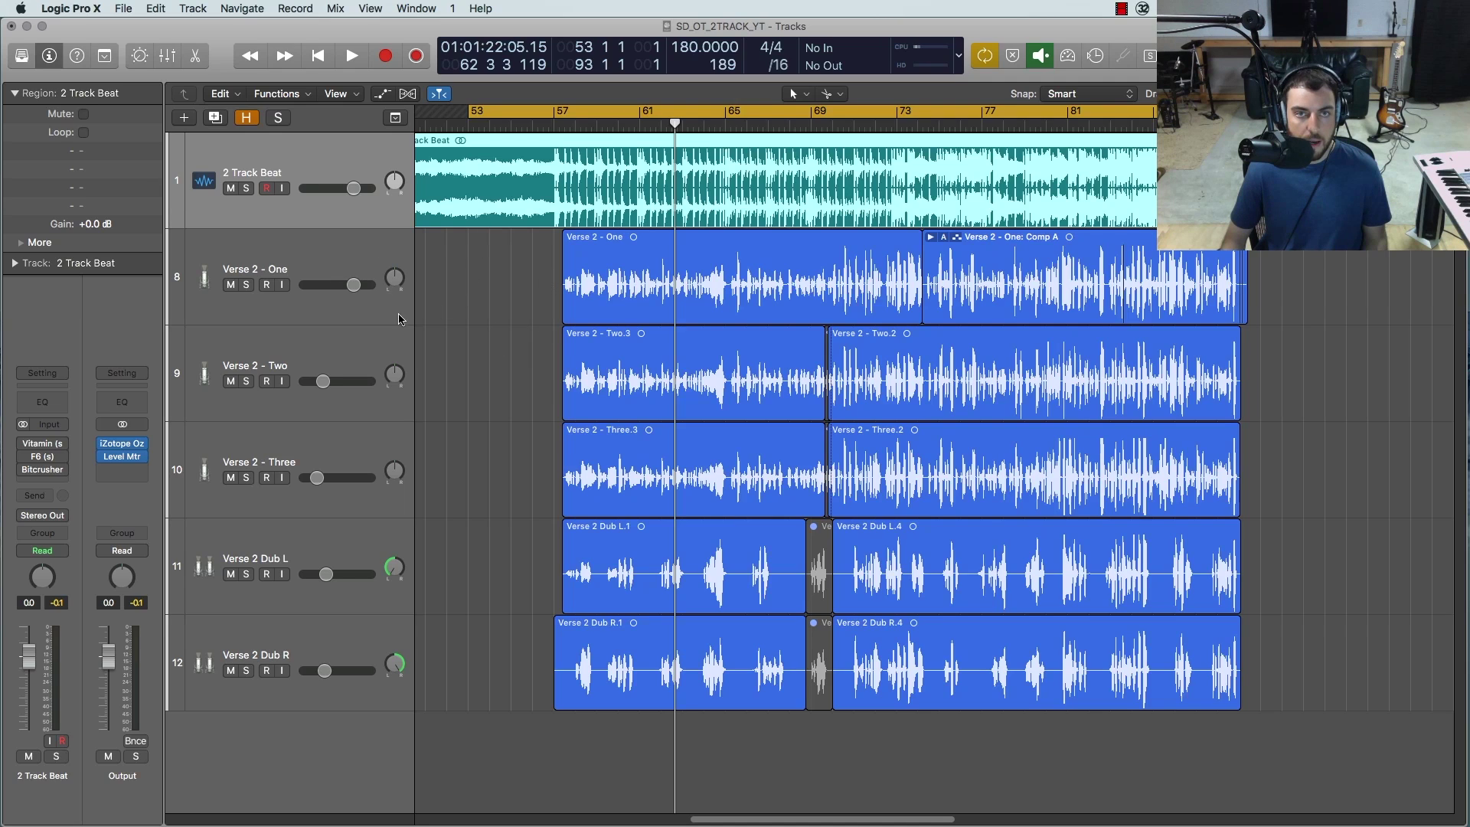
pyautogui.moveTo(106, 445)
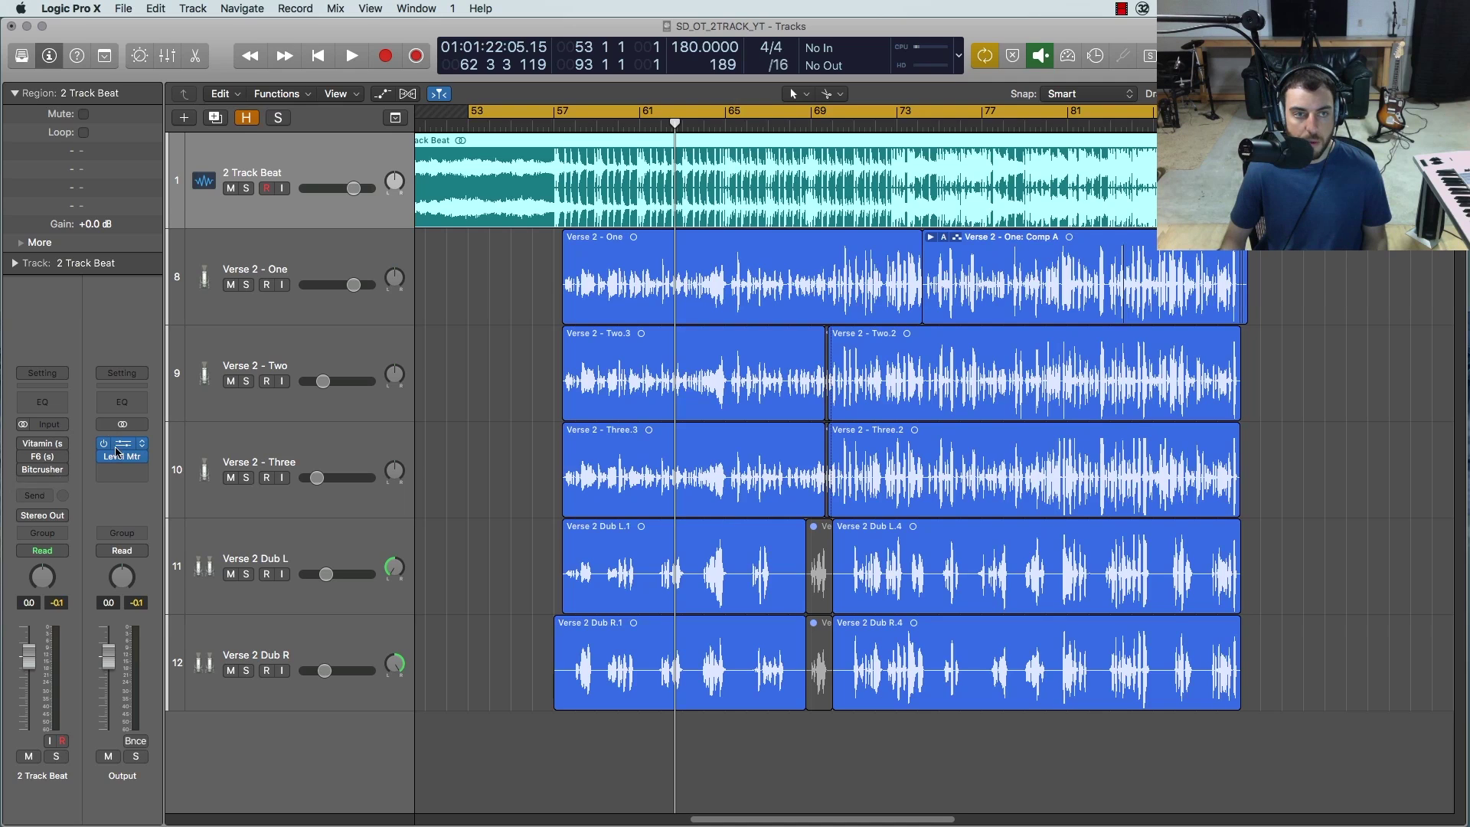
pyautogui.click(119, 445)
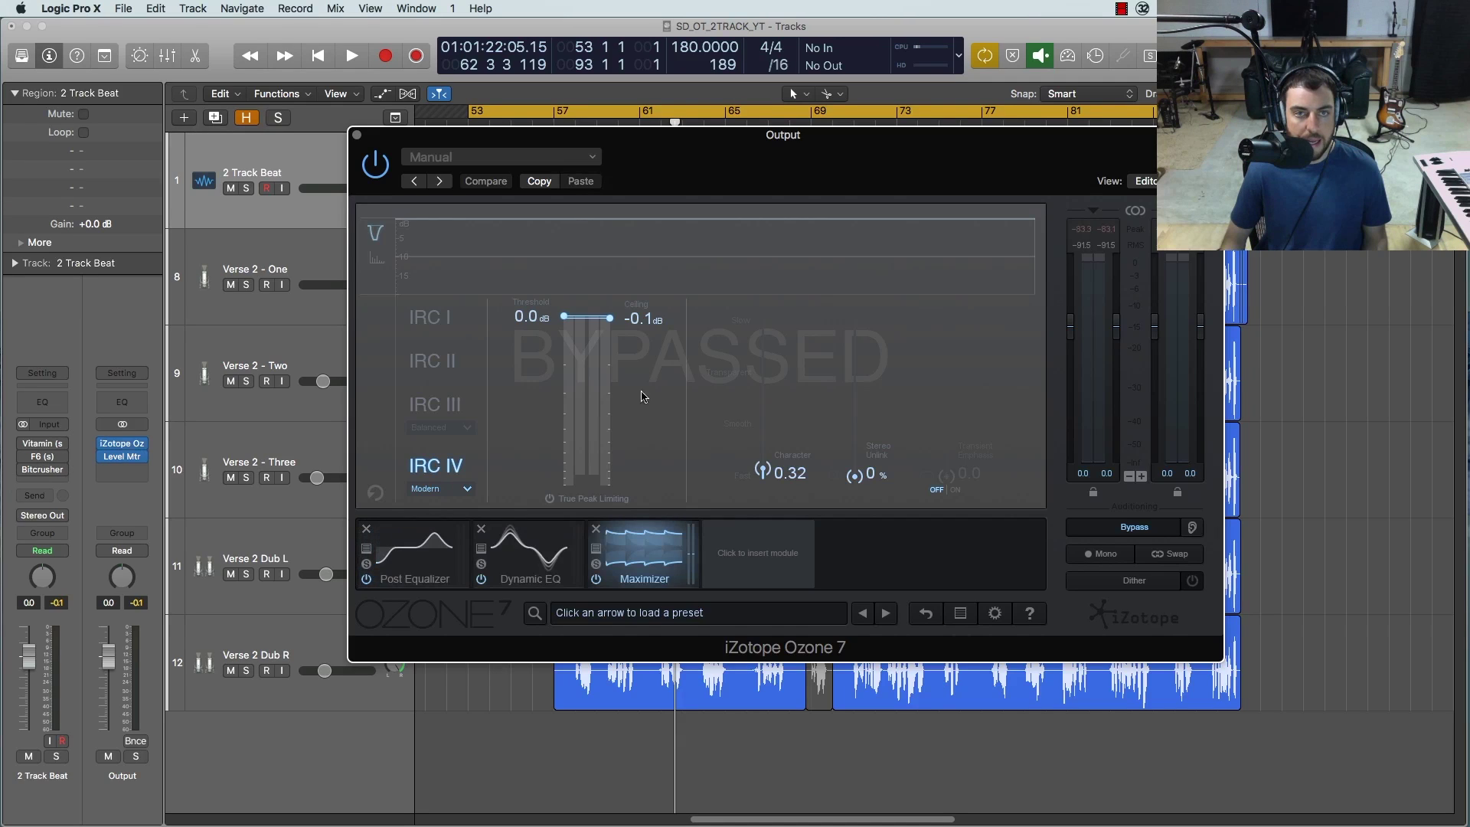
pyautogui.click(357, 135)
pyautogui.click(543, 305)
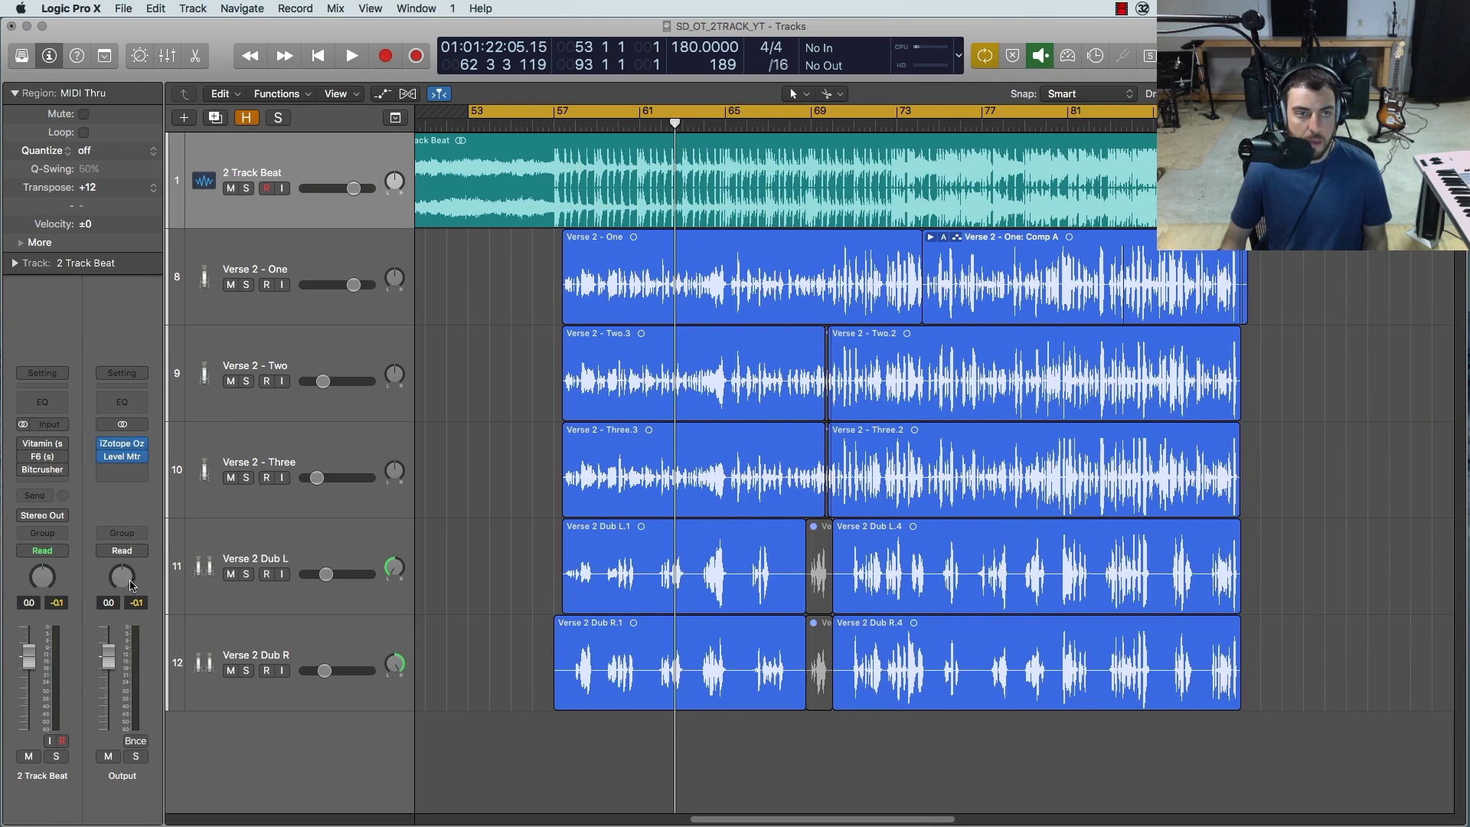
# Step: Play the full mix, check the channel levels in the mixer, and reset the Output channel's peak reading
pyautogui.press('space')
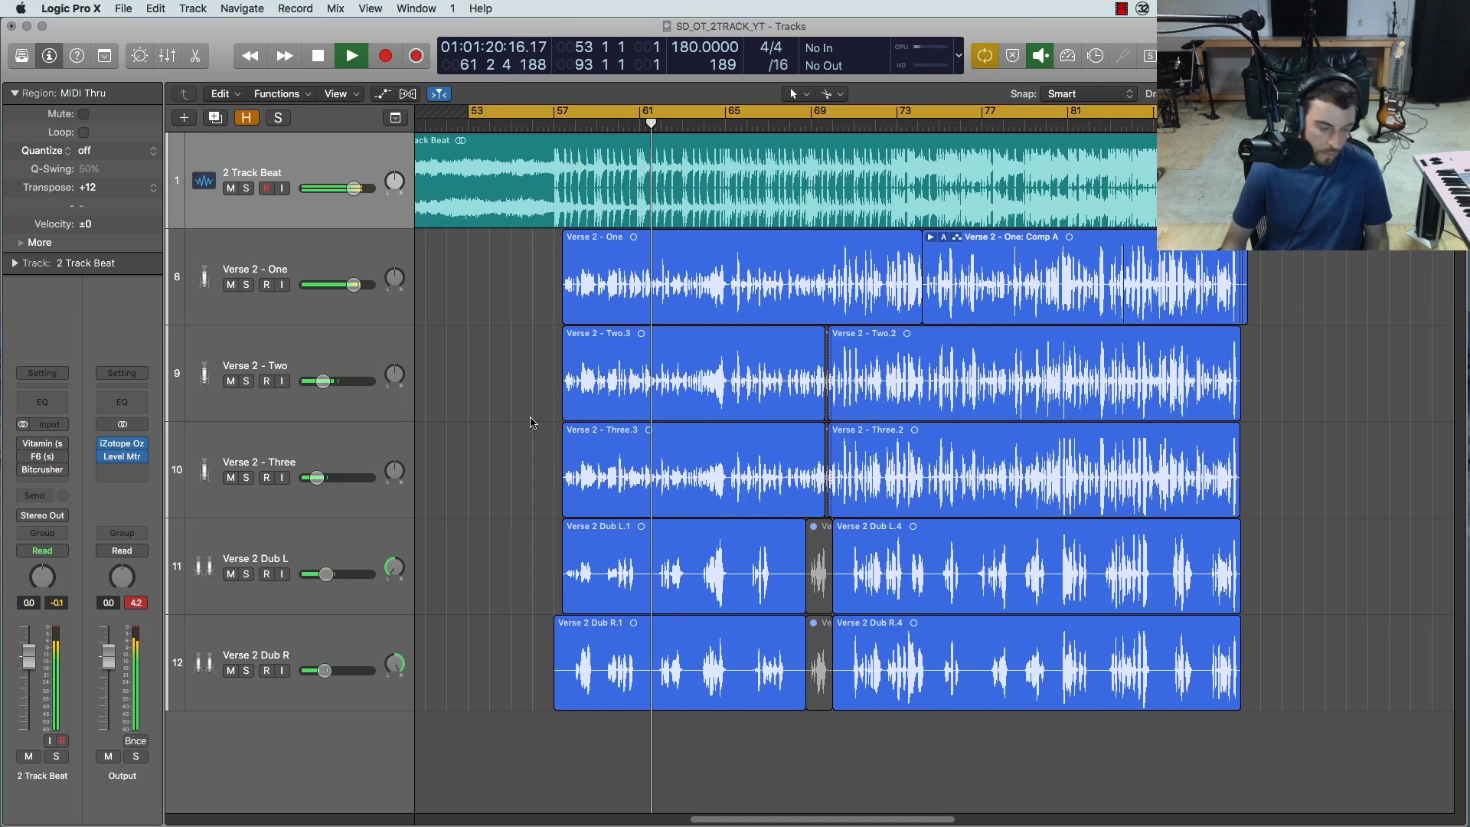
pyautogui.press('x')
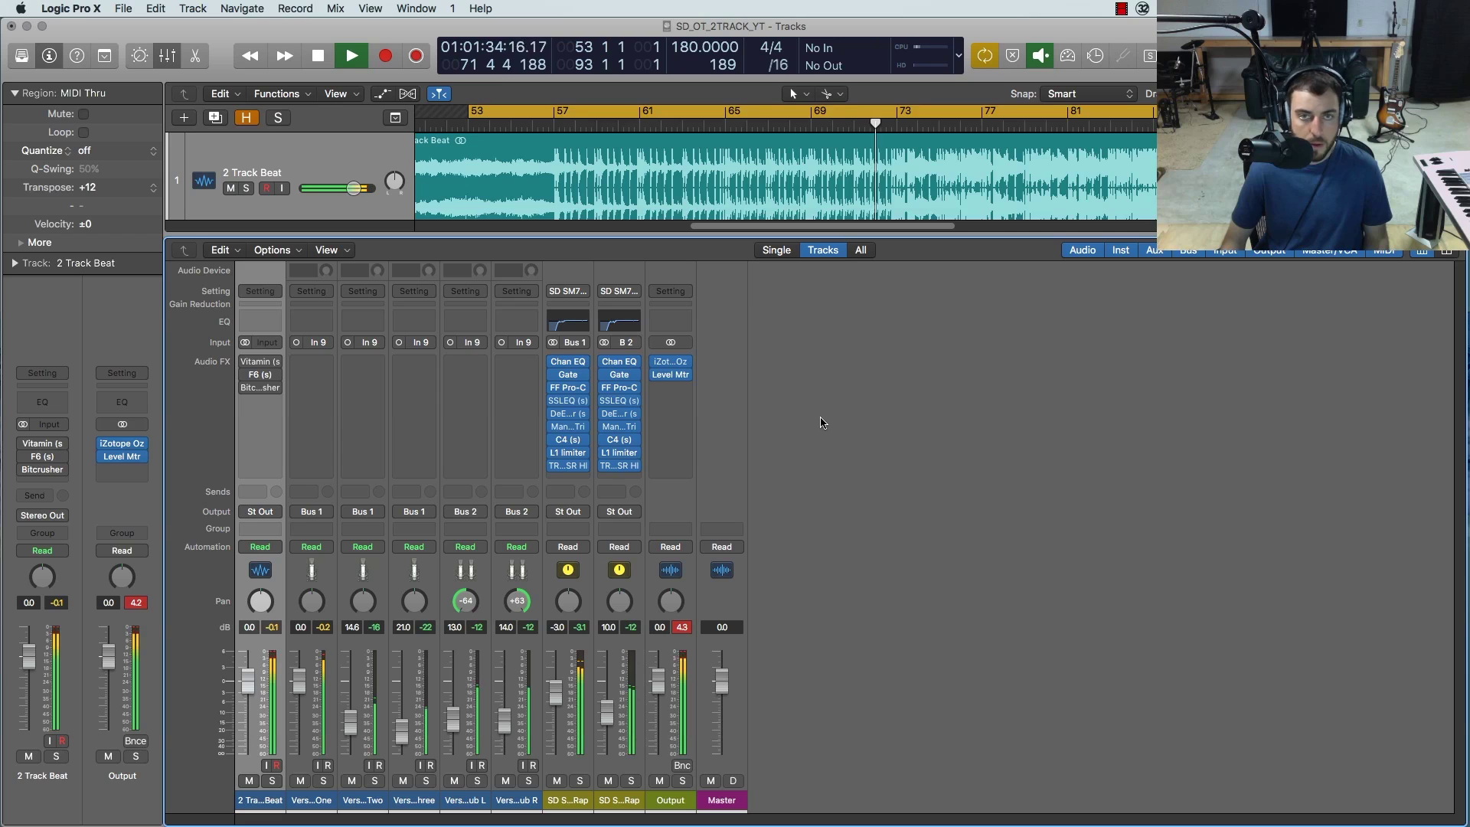
pyautogui.press('space')
pyautogui.press('x')
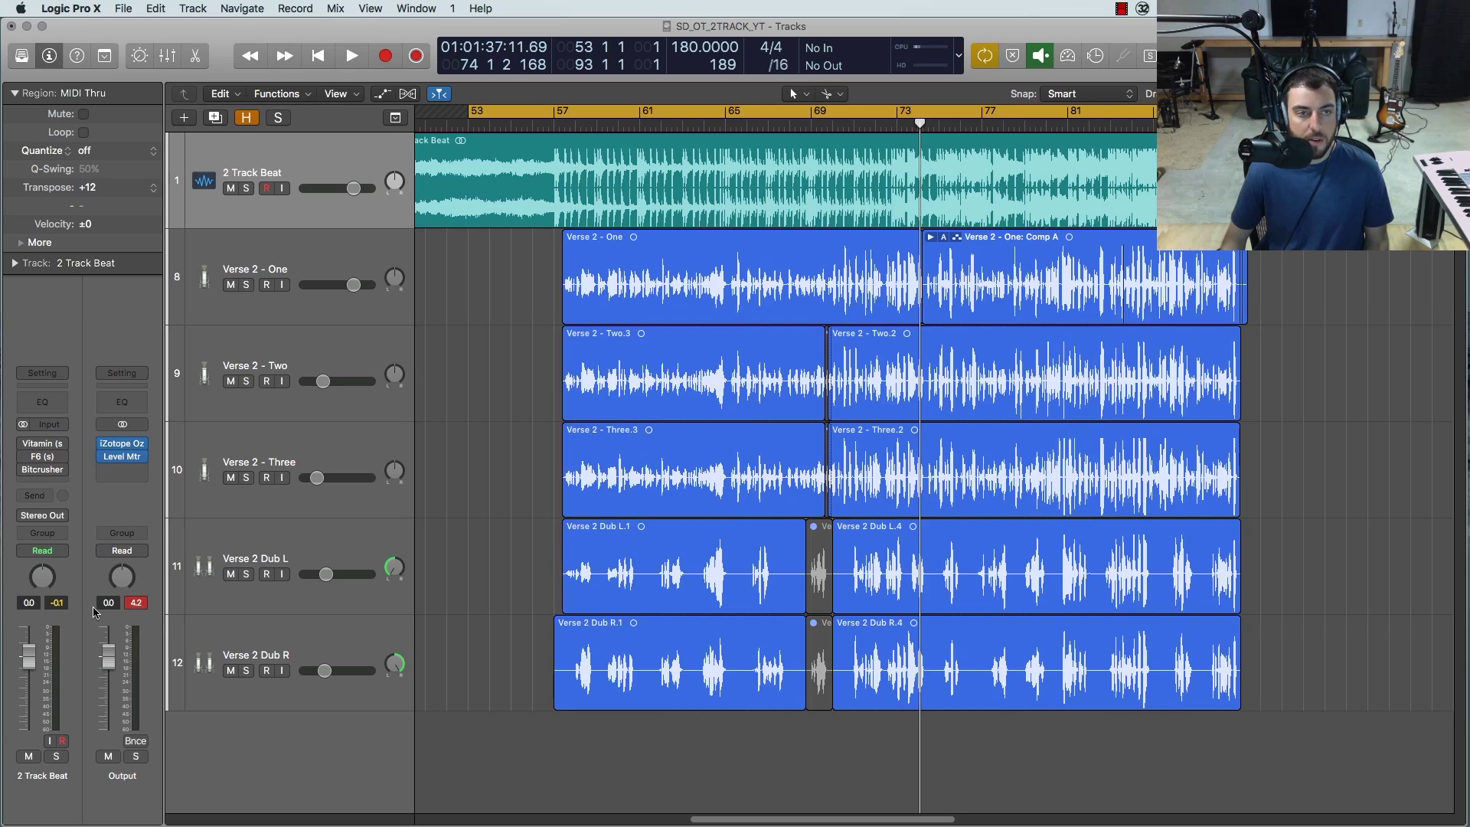
pyautogui.click(136, 604)
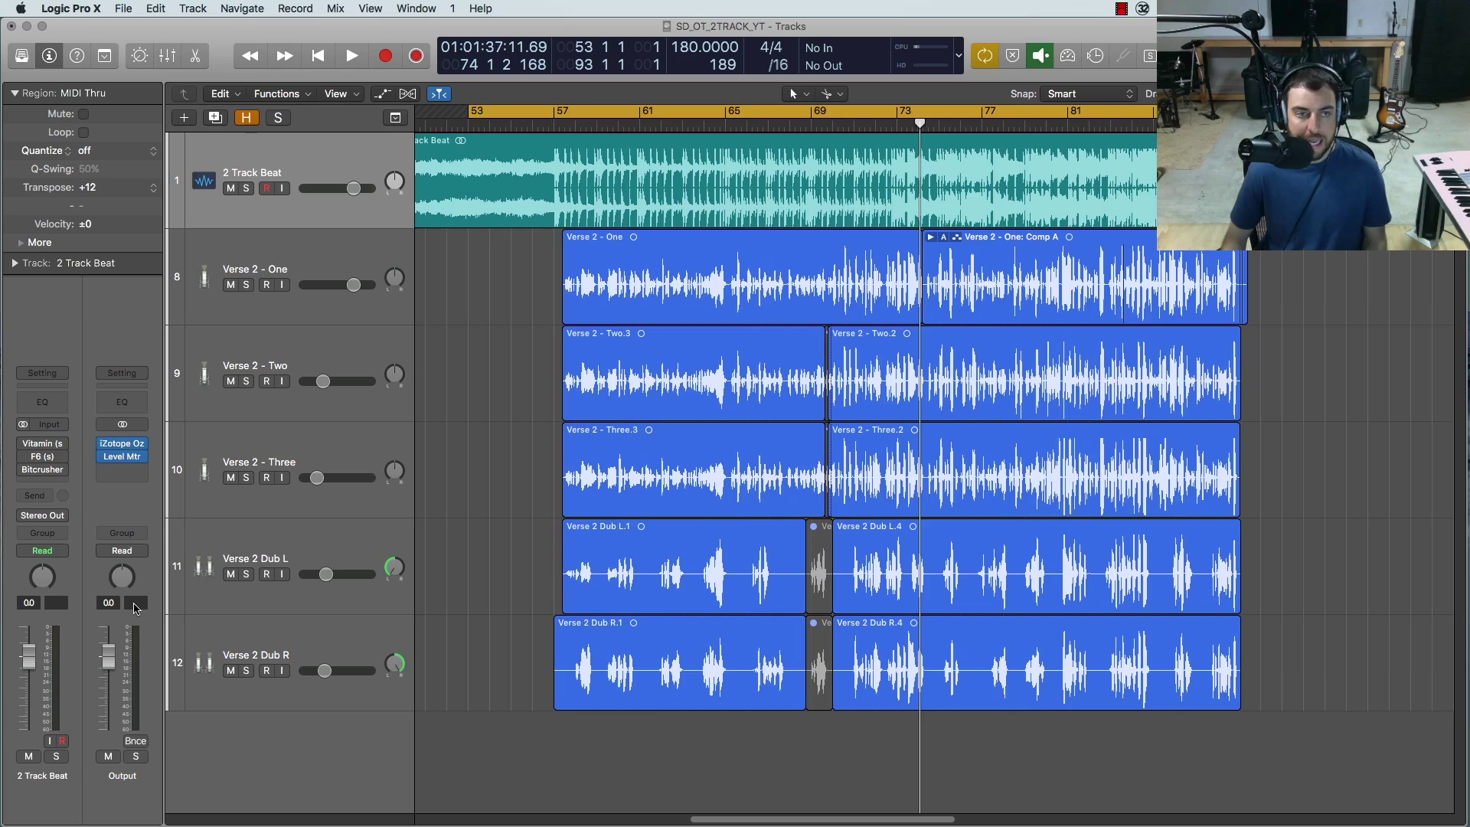
# Step: Take Ozone 7 on the Output channel out of bypass and disable its Dynamic EQ and Post Equalizer modules
pyautogui.moveTo(123, 448)
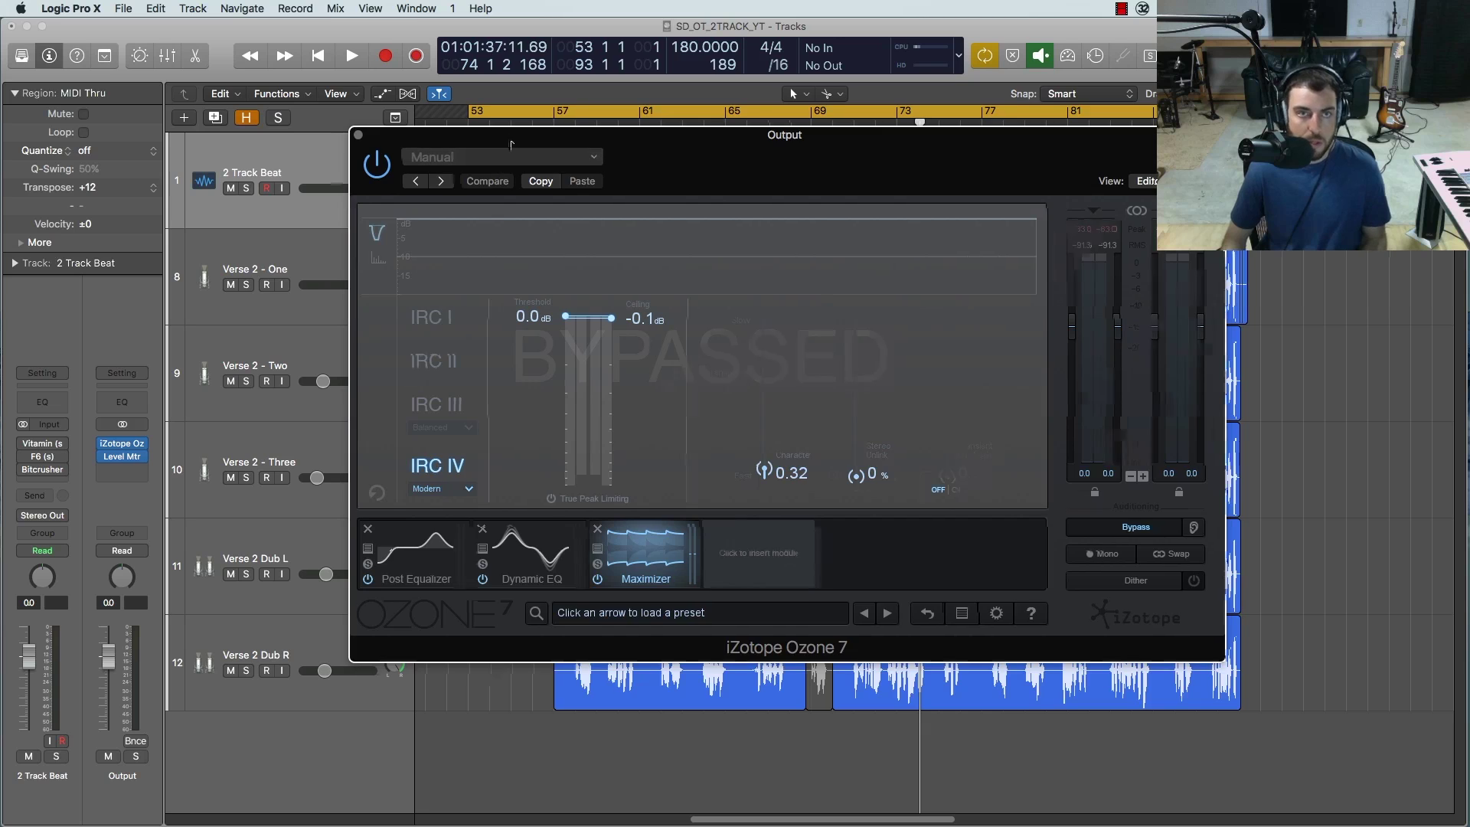
pyautogui.moveTo(507, 136); pyautogui.dragTo(588, 184)
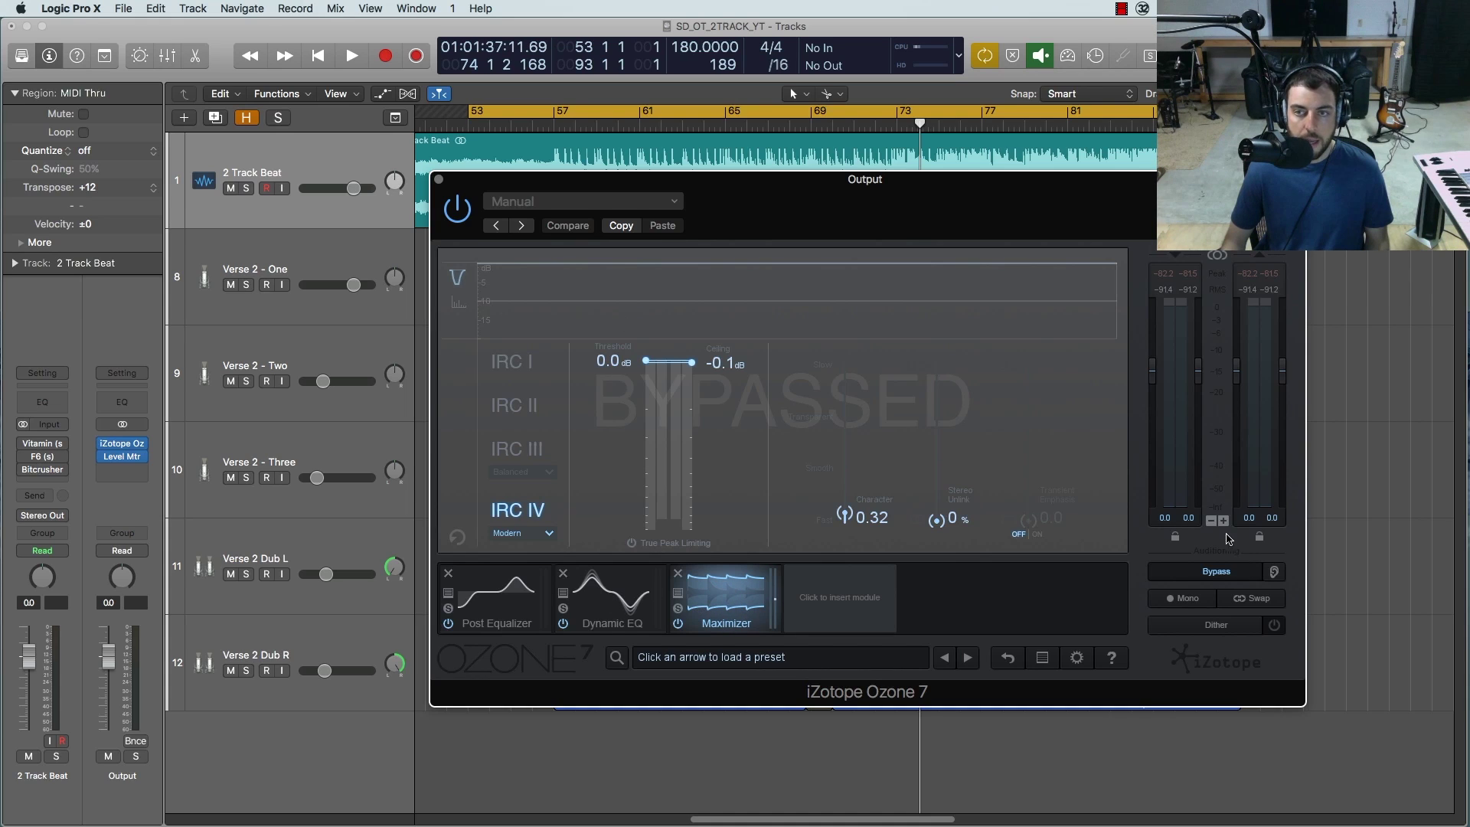
pyautogui.click(1223, 573)
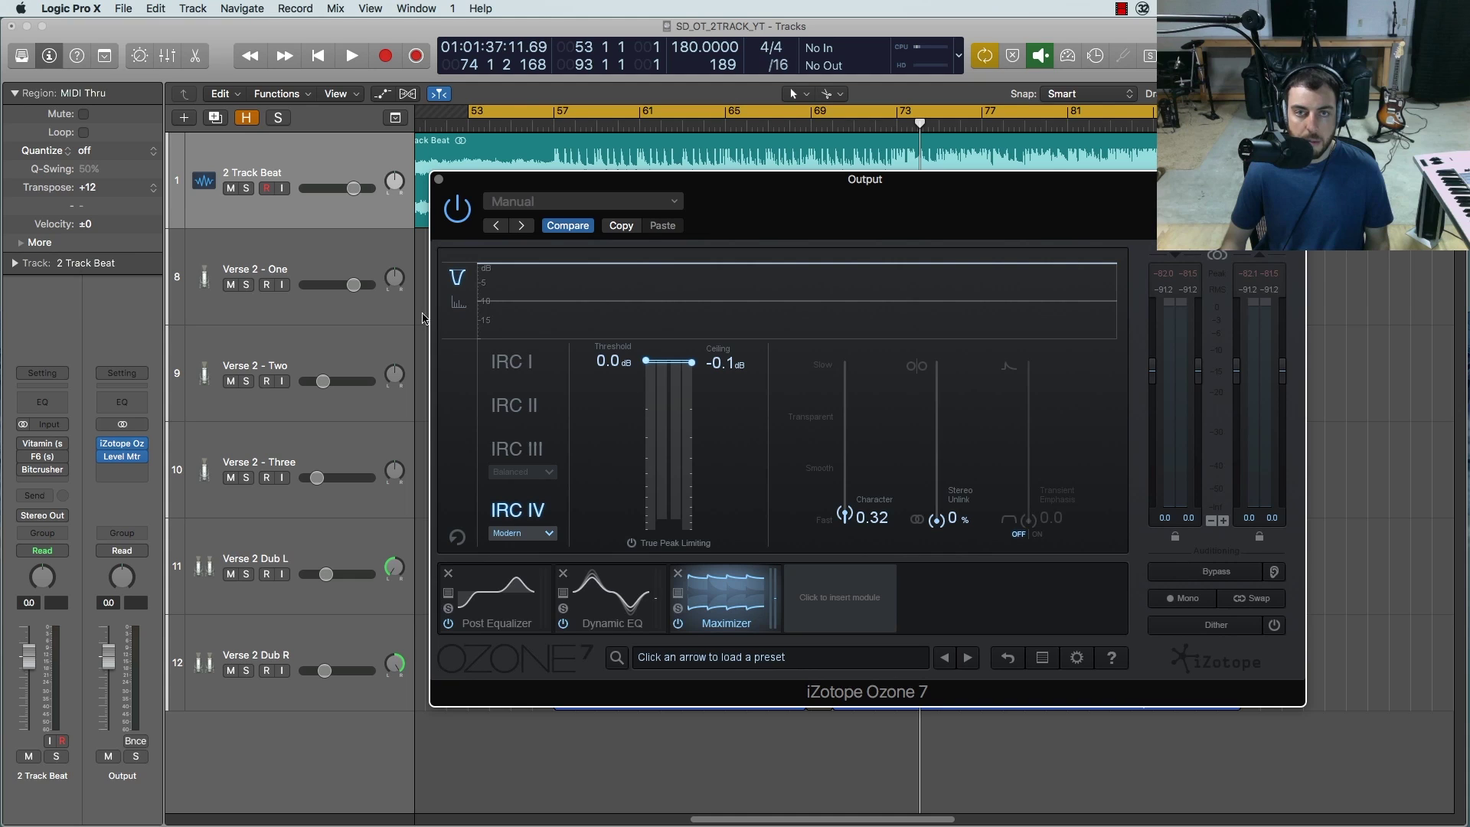
pyautogui.click(563, 623)
pyautogui.click(449, 624)
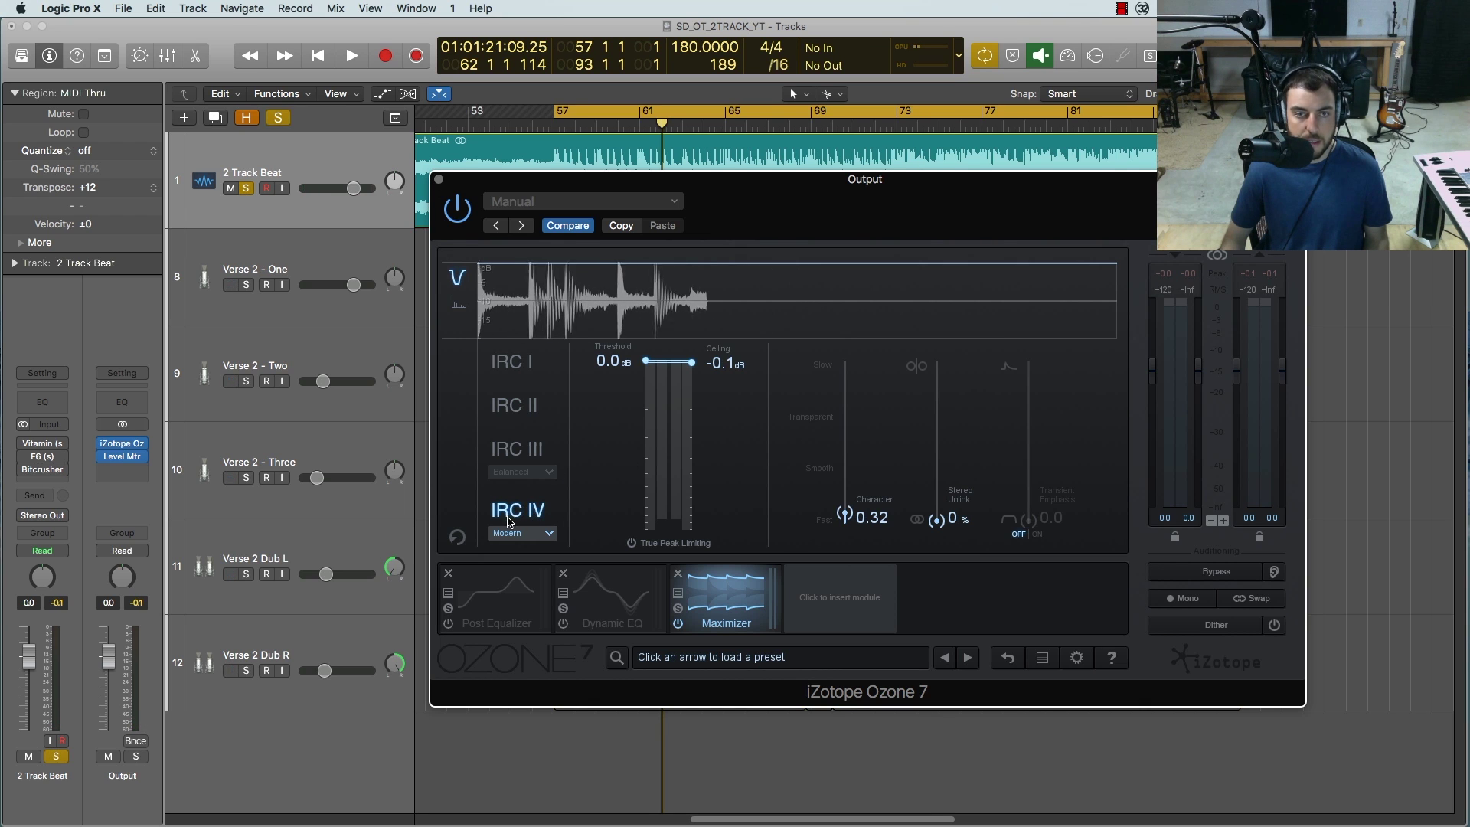
# Step: Keep the Maximizer's IRC IV style on Modern and set its Character to 0.29
pyautogui.click(519, 532)
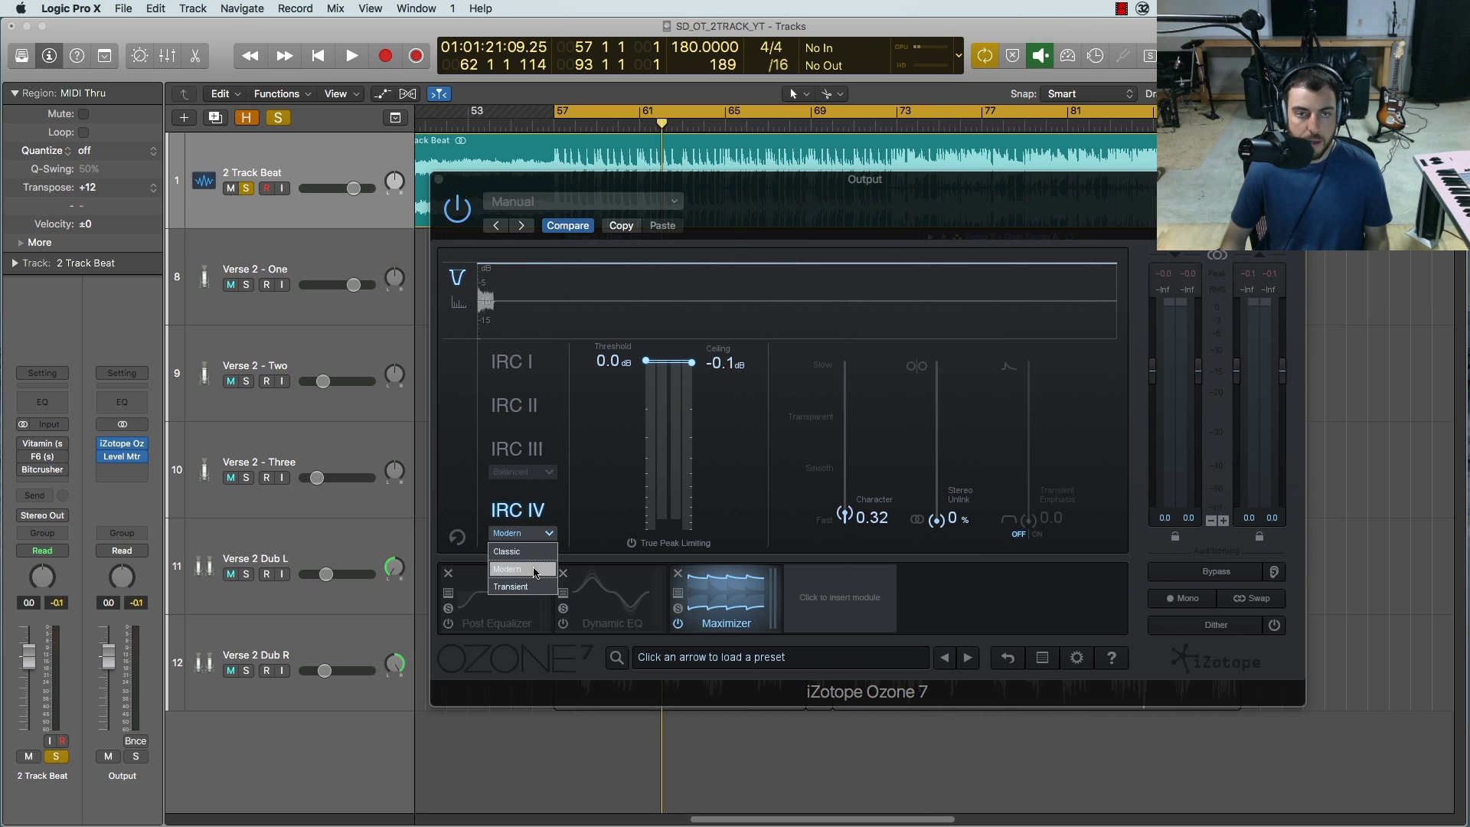
pyautogui.click(520, 563)
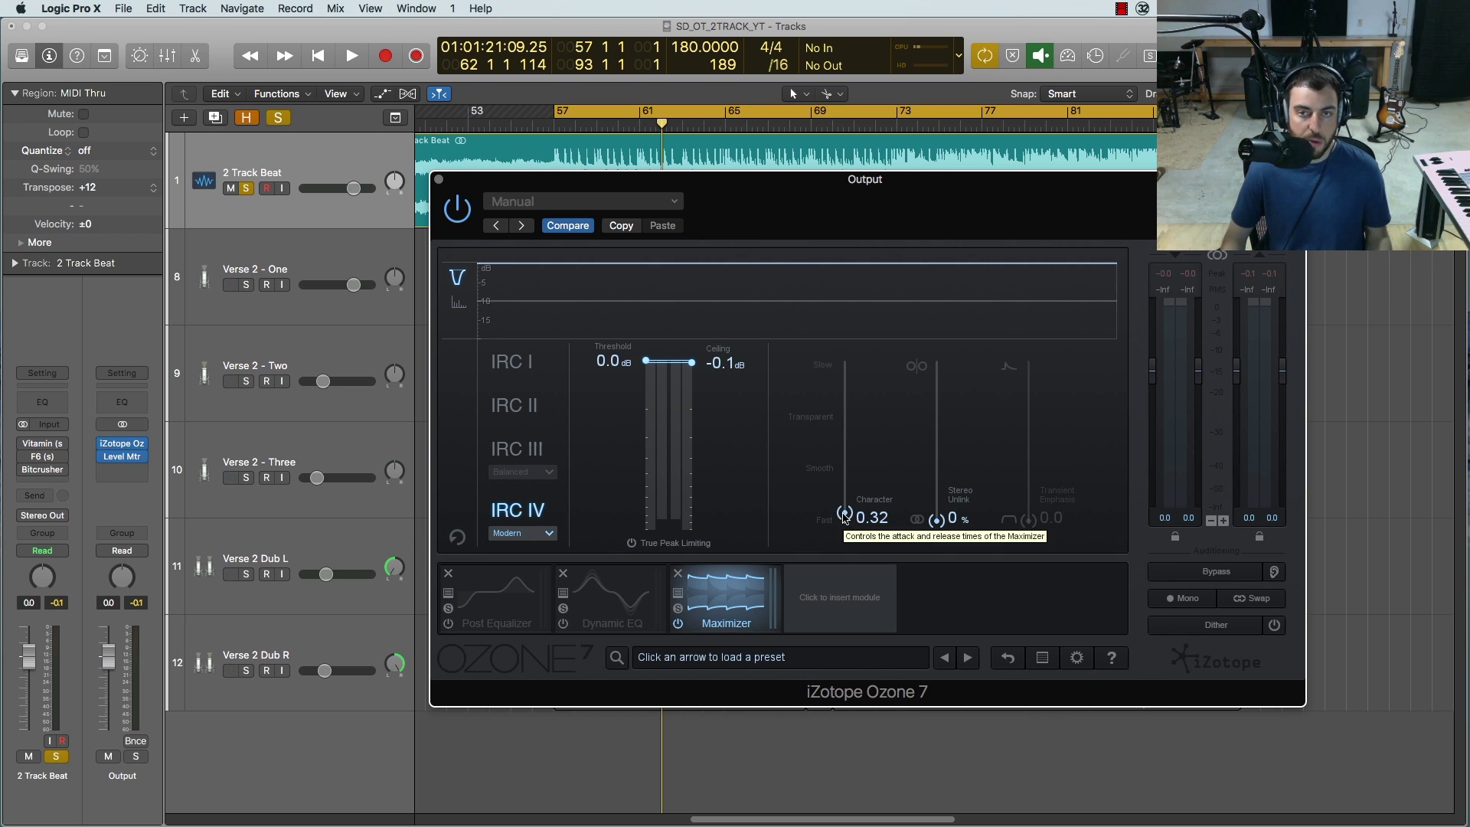
pyautogui.moveTo(844, 514); pyautogui.dragTo(842, 338)
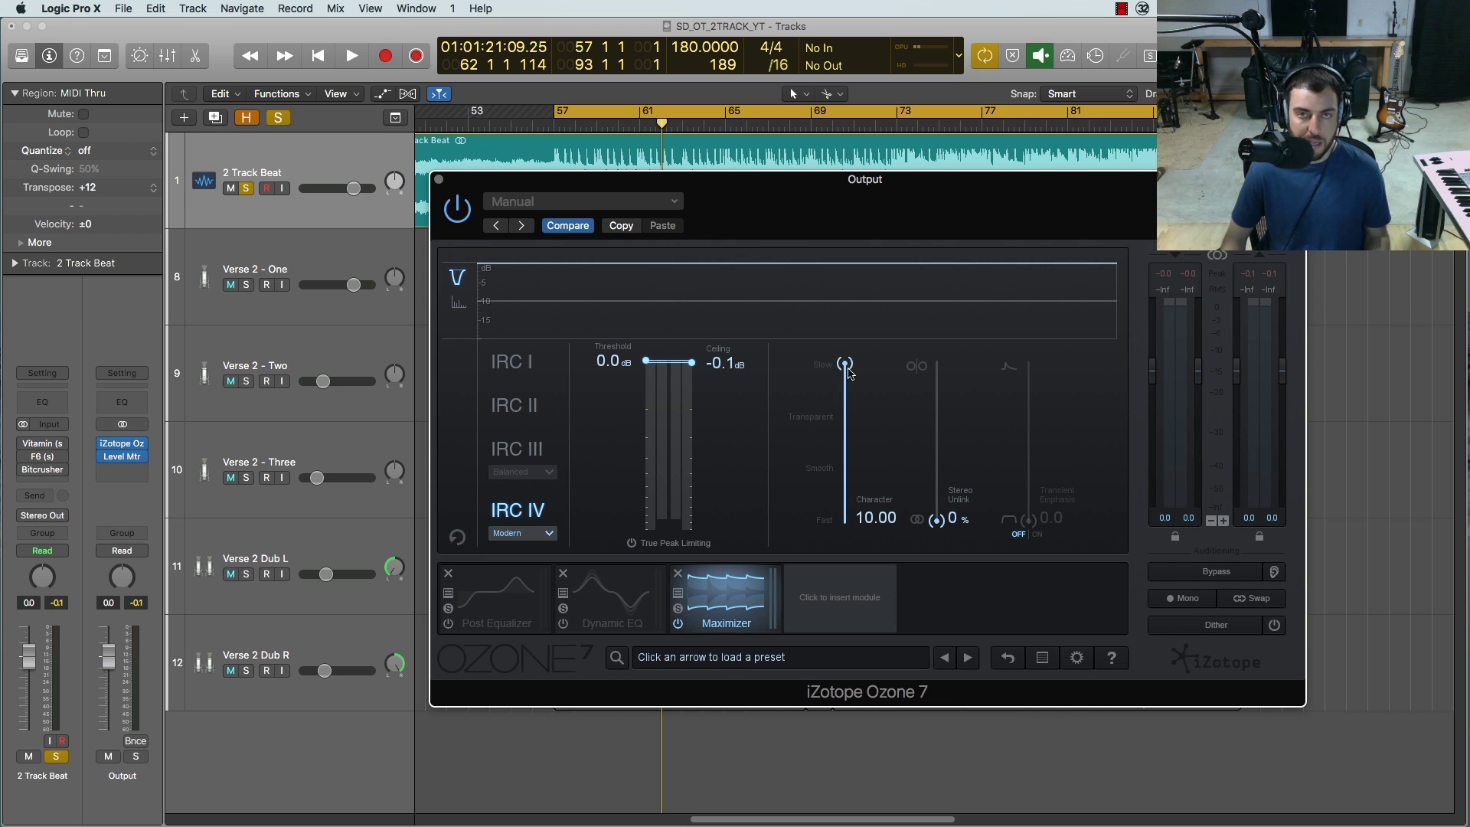
pyautogui.moveTo(845, 365); pyautogui.dragTo(849, 517)
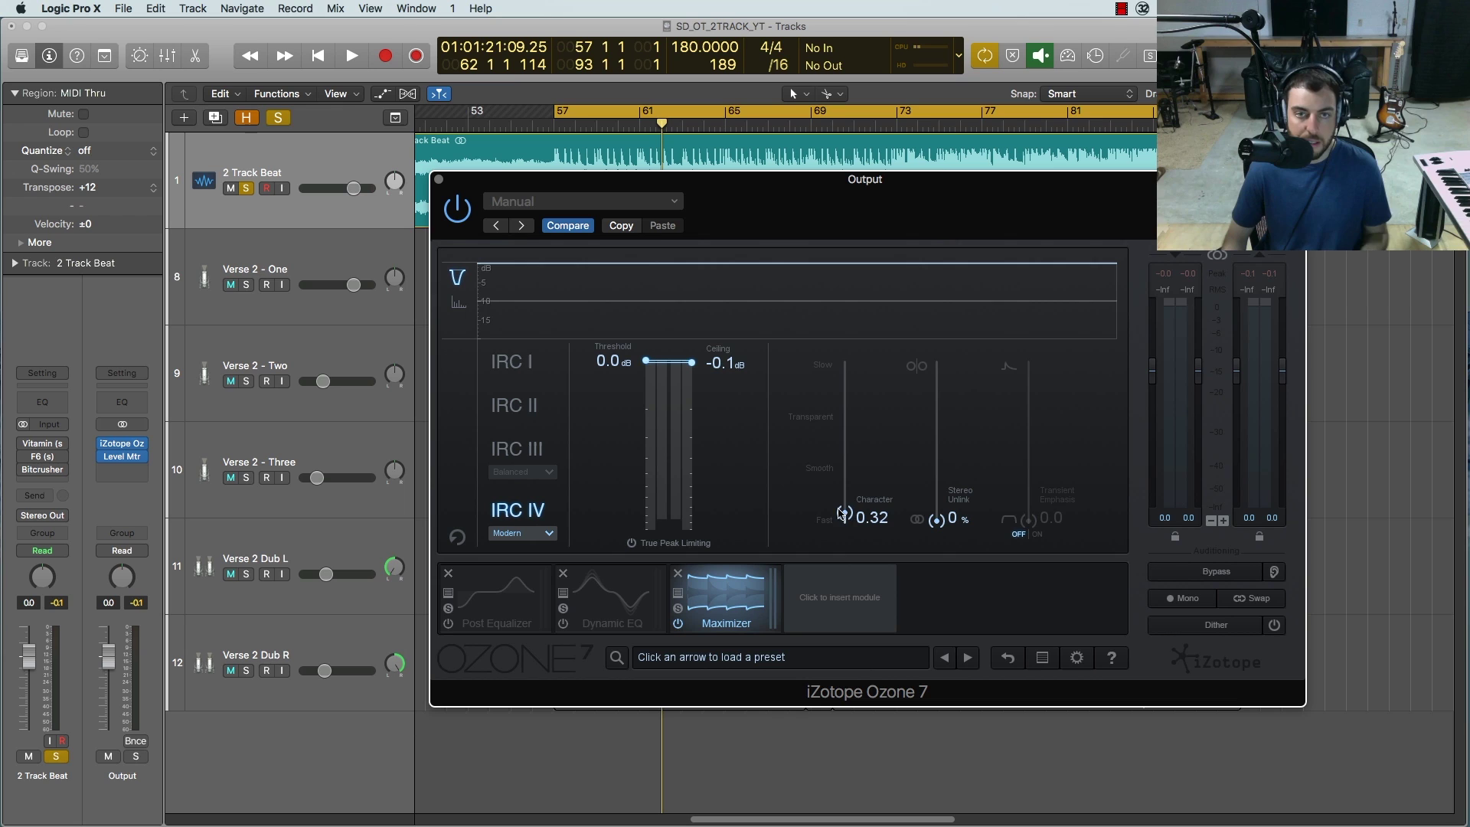
pyautogui.moveTo(837, 523)
pyautogui.mouseDown()
pyautogui.moveTo(845, 510)
pyautogui.moveTo(844, 523)
pyautogui.mouseUp()
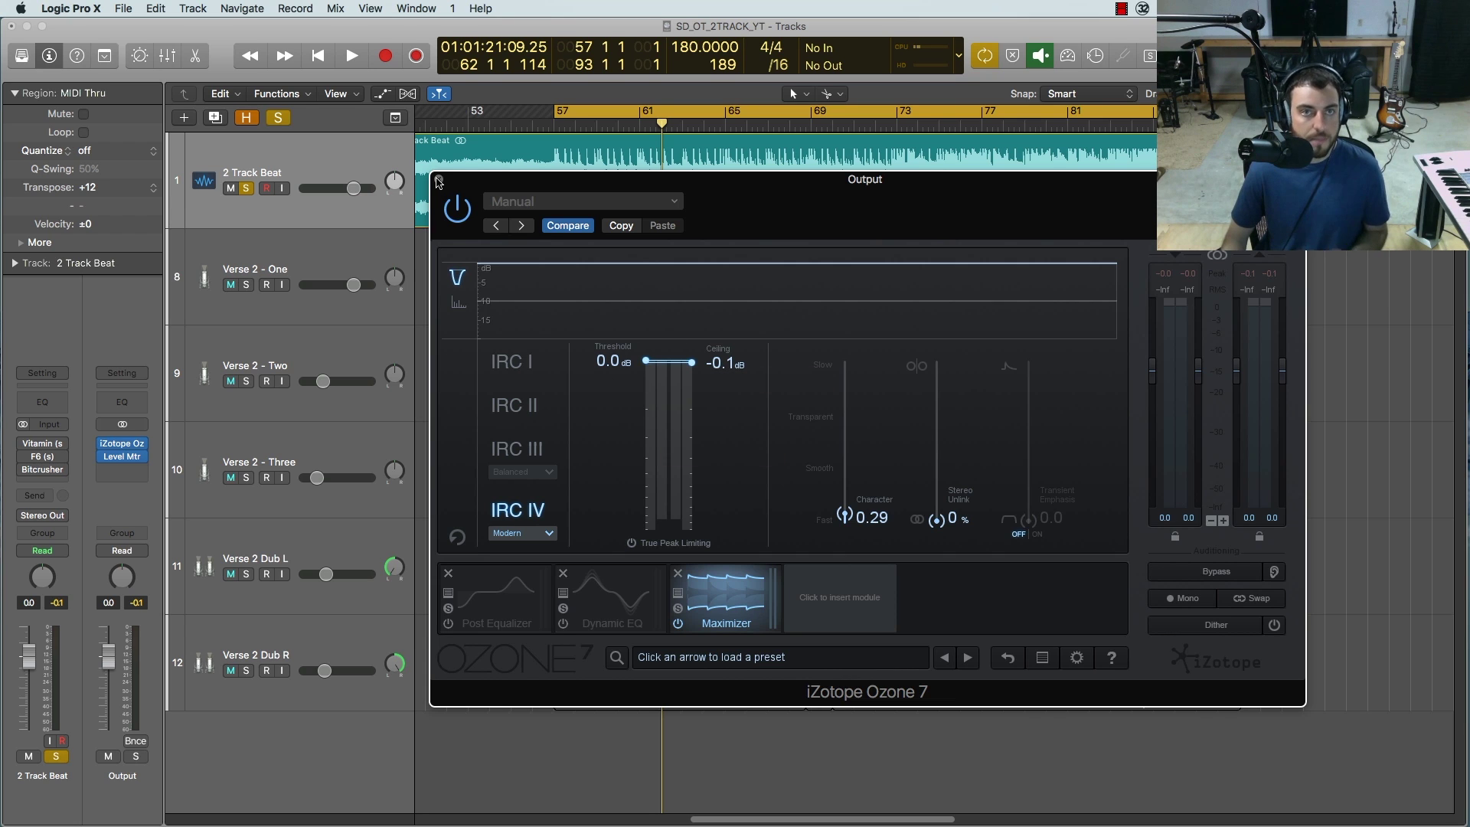
# Step: Look through the Dynamic EQ, Post Equalizer and Maximizer modules in Ozone 7's chain
pyautogui.click(633, 602)
pyautogui.click(726, 606)
pyautogui.click(605, 603)
pyautogui.click(494, 610)
pyautogui.click(612, 605)
pyautogui.click(729, 603)
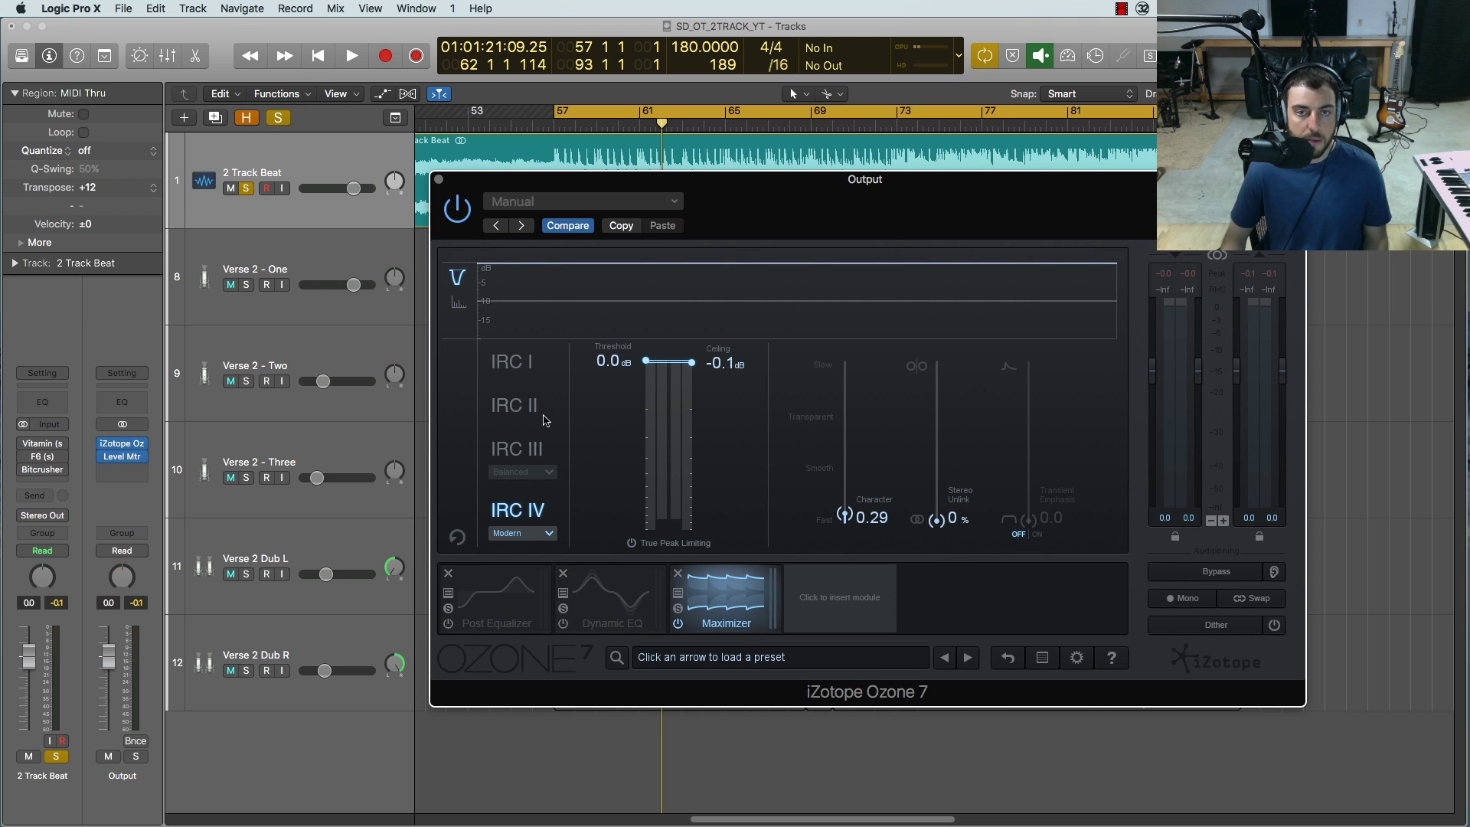
# Step: Unsolo the 2 Track Beat and place the playhead at bar 73
pyautogui.click(246, 188)
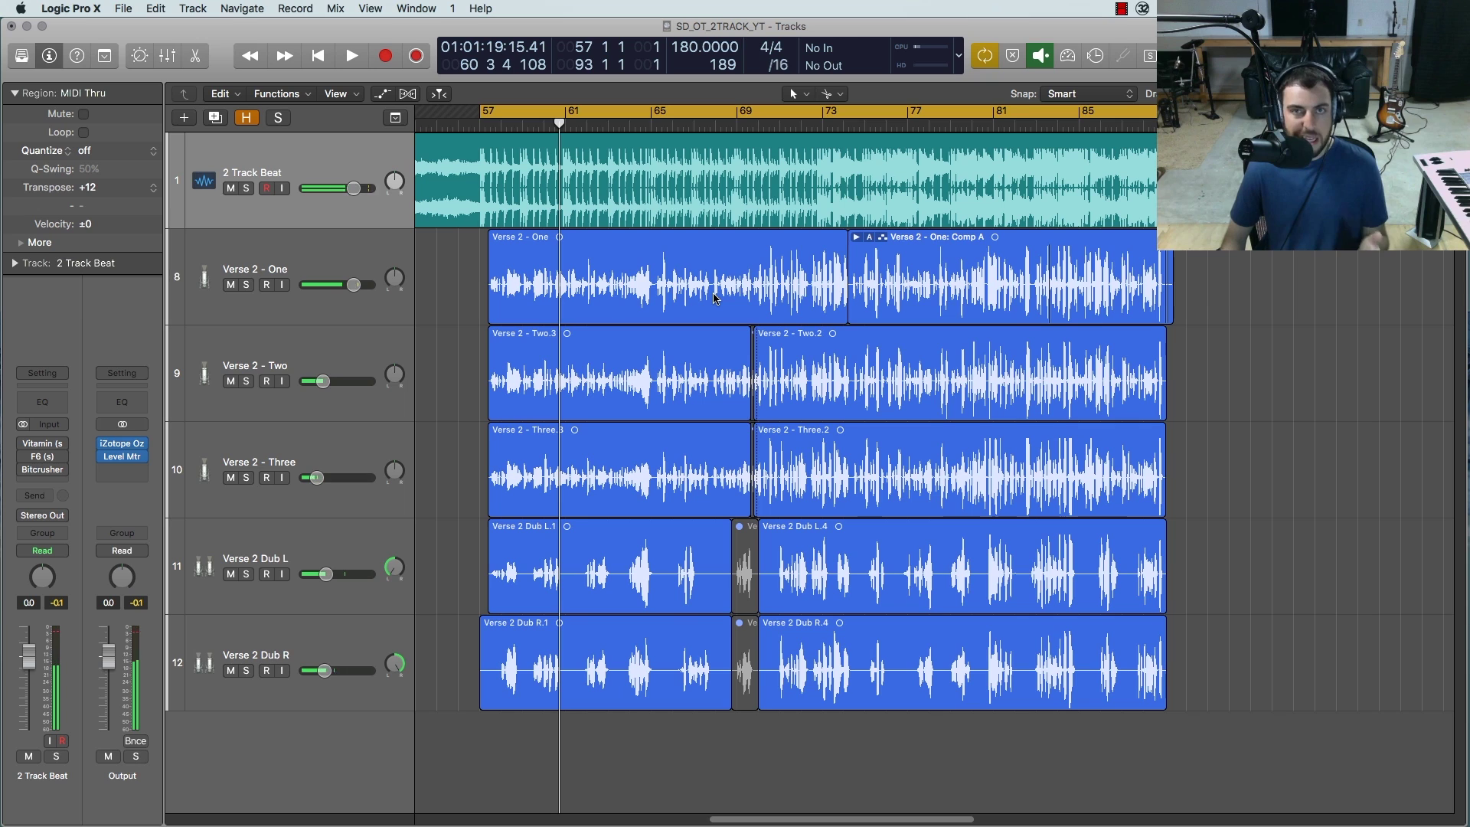
pyautogui.hscroll(2, 693, 161)
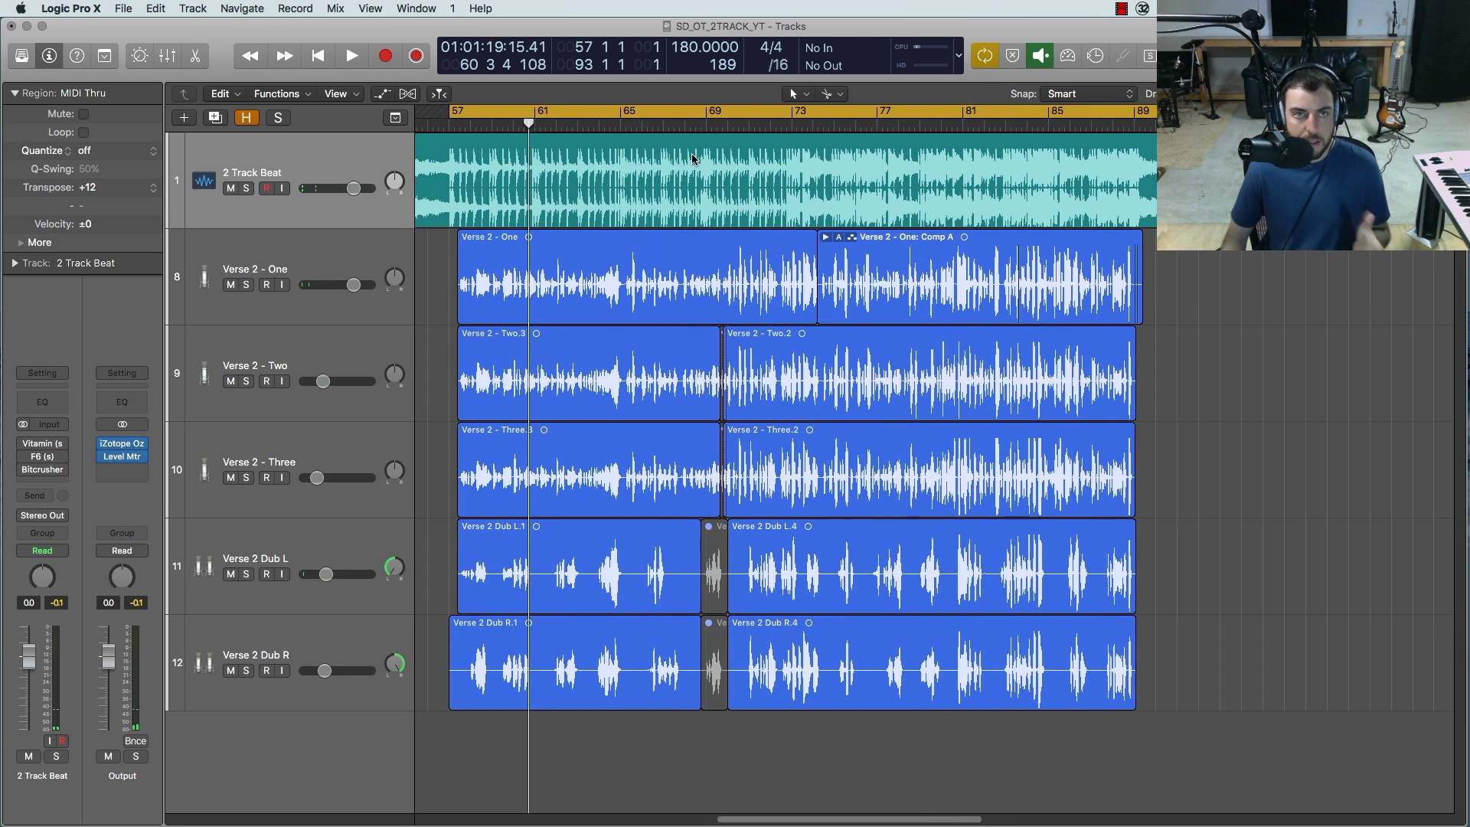
pyautogui.hscroll(2, 681, 141)
pyautogui.moveTo(684, 127); pyautogui.dragTo(765, 130)
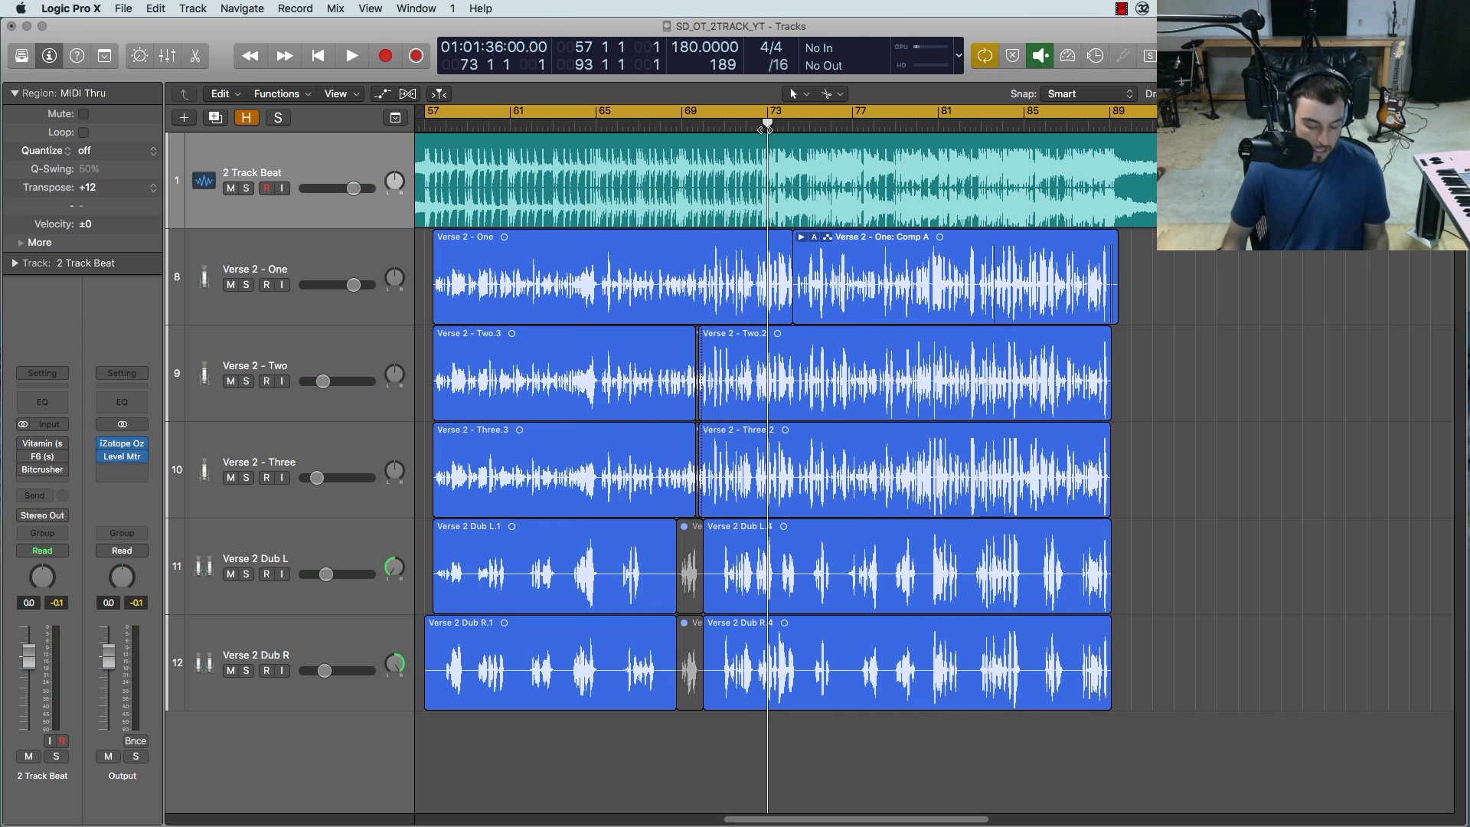
# Step: Turn off cycle playback for the arrangement
pyautogui.press('c')
pyautogui.hscroll(3, 995, 305)
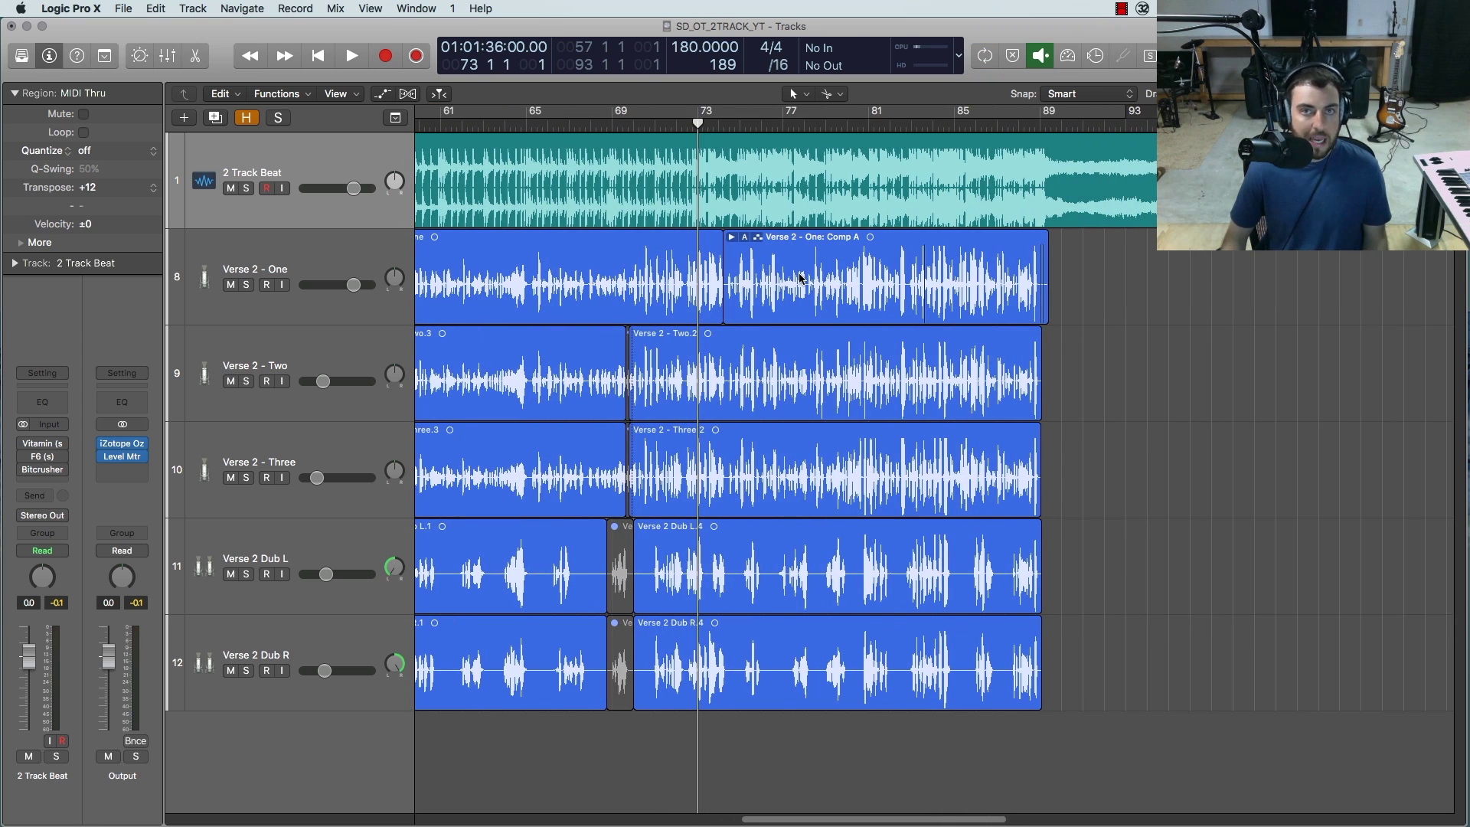
pyautogui.hscroll(1, 800, 277)
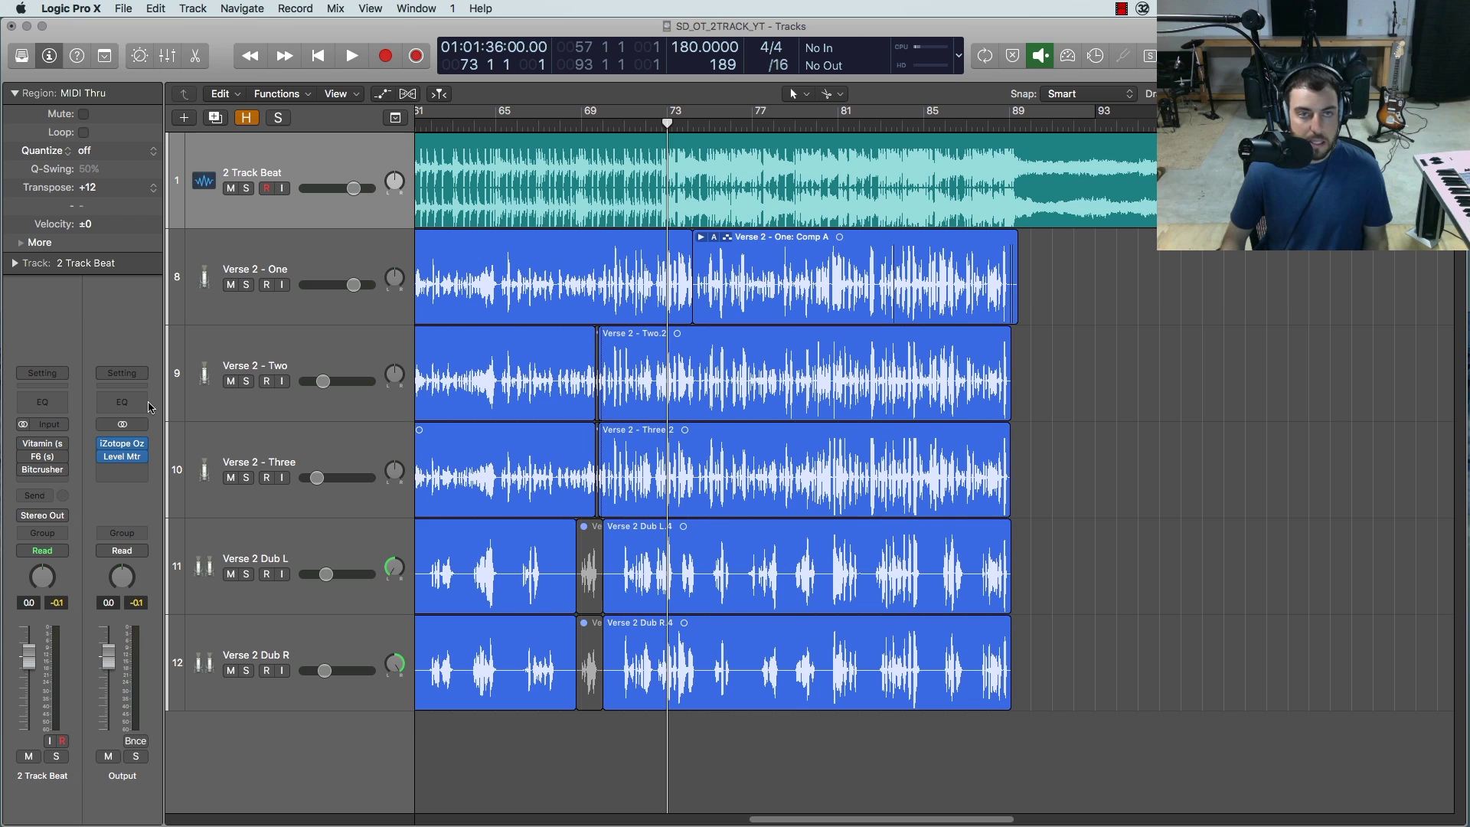
pyautogui.hscroll(3, 1016, 340)
pyautogui.hscroll(-2, 894, 281)
# Step: Play the full mix from shortly before bar 73 past the end of the verse, and return the playhead to bar 81
pyautogui.moveTo(629, 122)
pyautogui.mouseDown()
pyautogui.moveTo(694, 124)
pyautogui.moveTo(651, 124)
pyautogui.mouseUp()
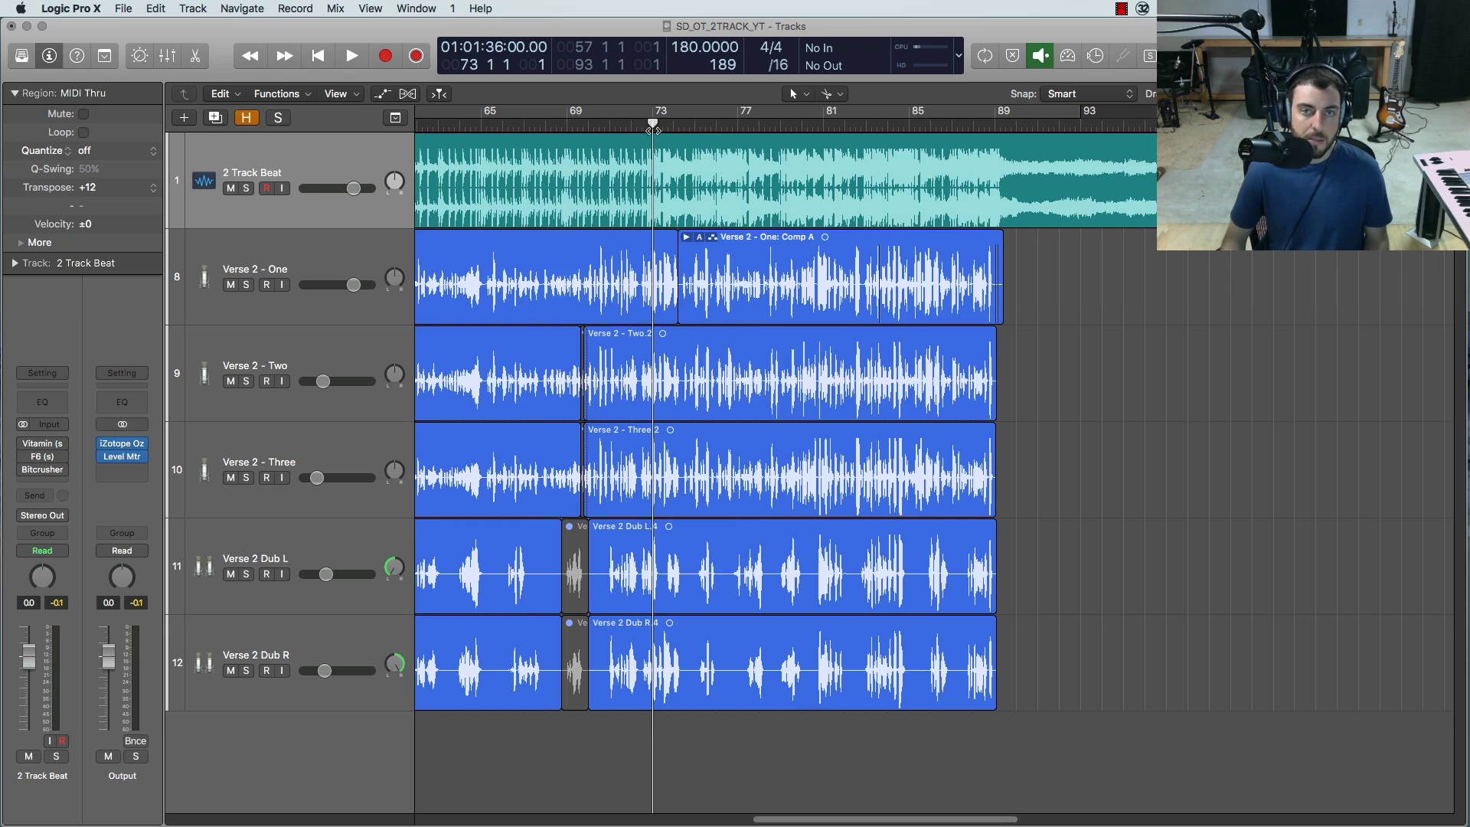
pyautogui.click(588, 127)
pyautogui.press('space')
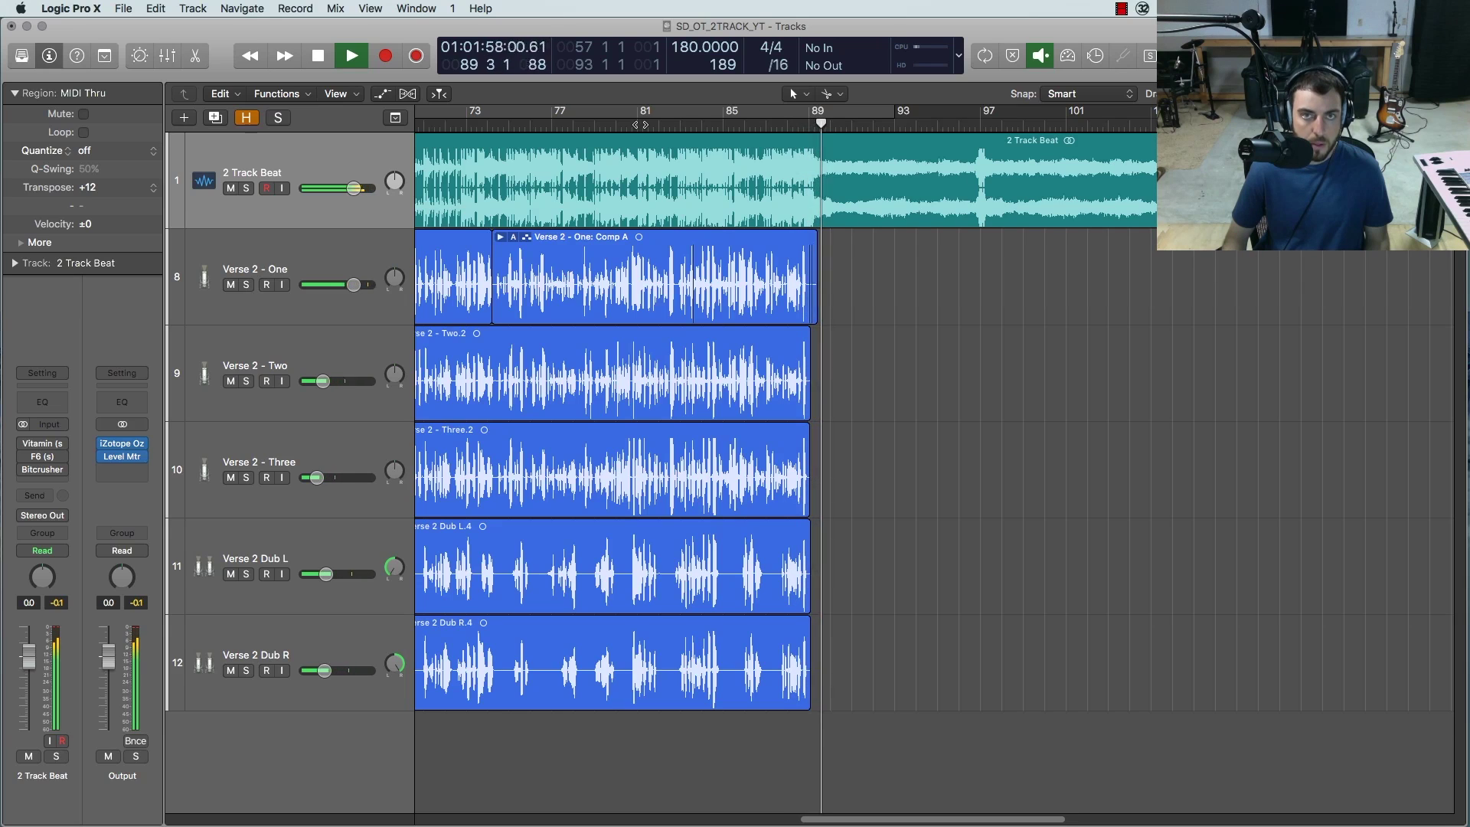
pyautogui.press('space')
pyautogui.moveTo(640, 124)
pyautogui.mouseDown()
pyautogui.moveTo(812, 130)
pyautogui.moveTo(637, 127)
pyautogui.mouseUp()
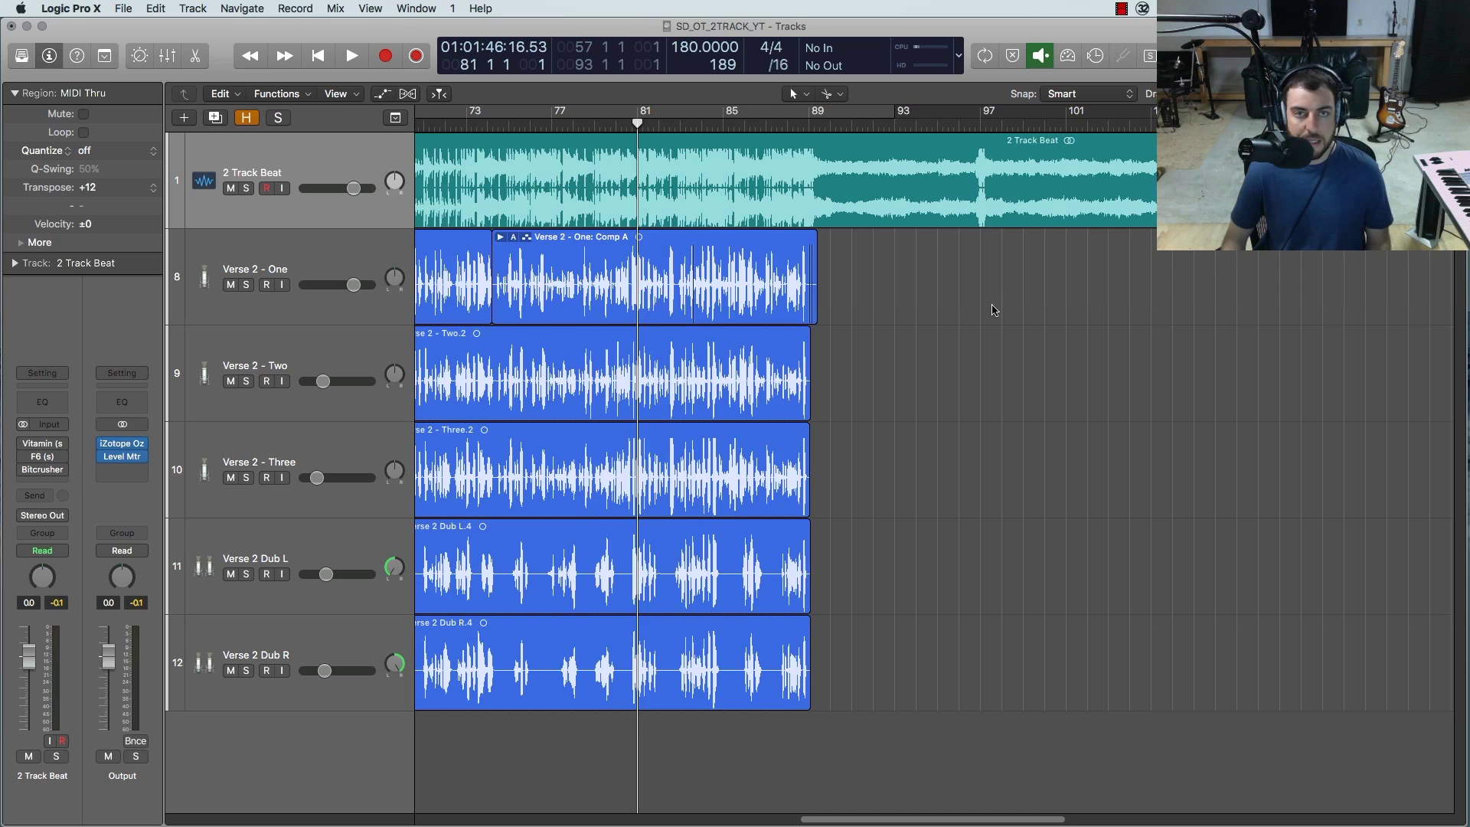
# Step: Open the F6 dynamic EQ on the 2 Track Beat and examine the settings of bands 4 and 5
pyautogui.press('super+Right')
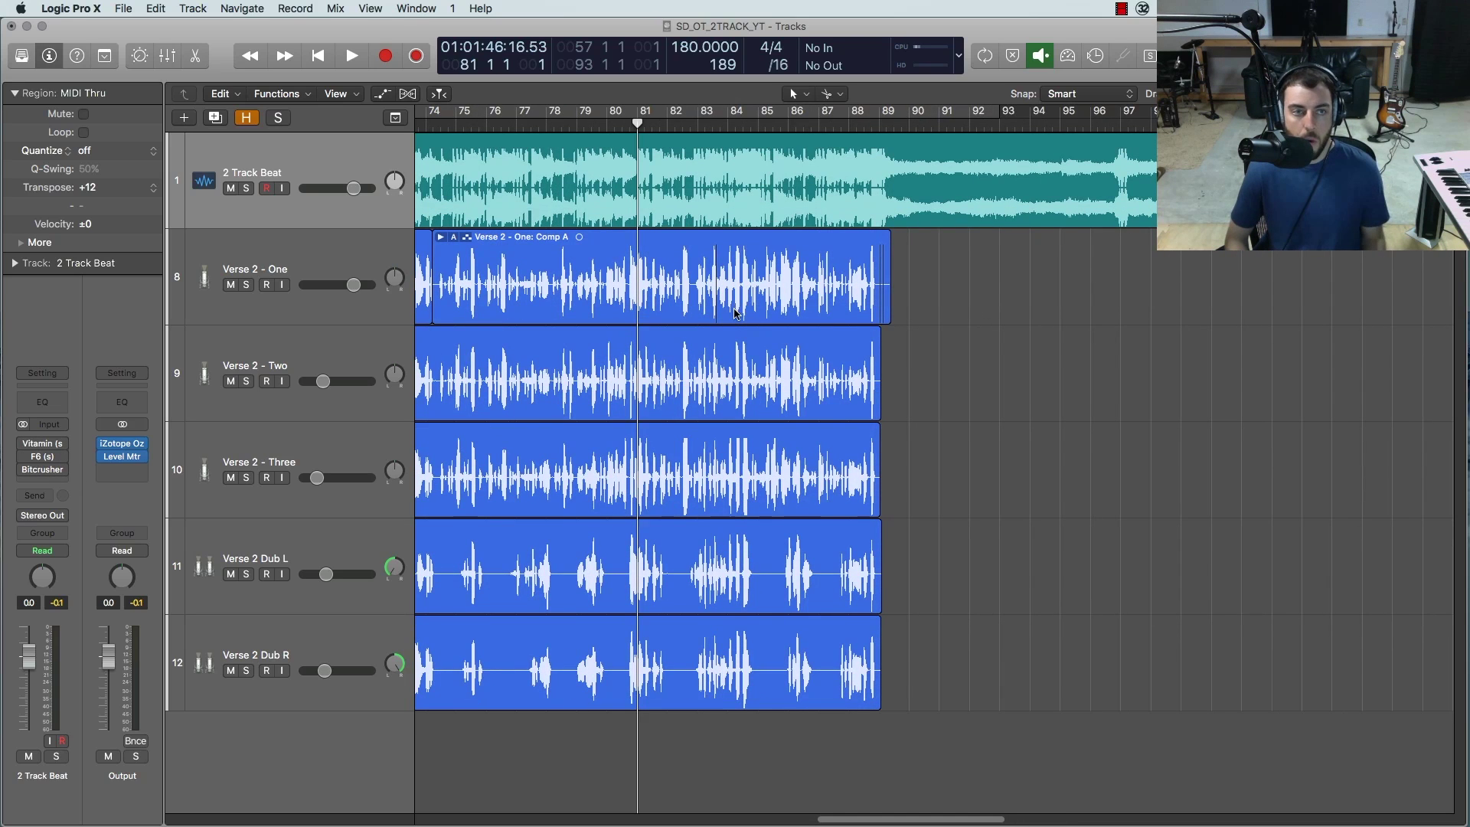
pyautogui.hscroll(2, 793, 326)
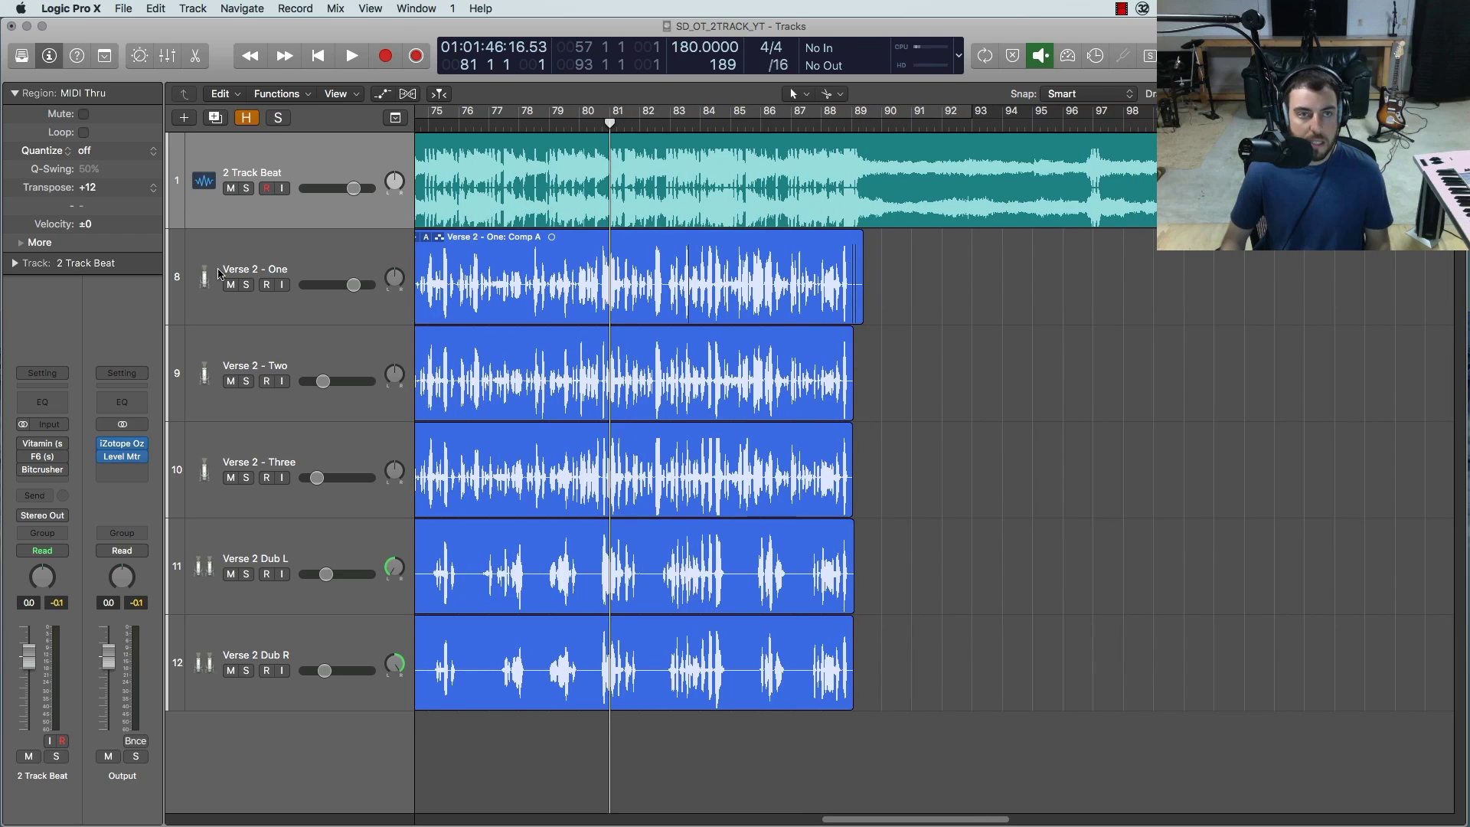
pyautogui.click(40, 459)
pyautogui.moveTo(613, 139); pyautogui.dragTo(702, 170)
pyautogui.click(537, 191)
pyautogui.moveTo(611, 170)
pyautogui.mouseDown()
pyautogui.moveTo(556, 171)
pyautogui.moveTo(595, 171)
pyautogui.mouseUp()
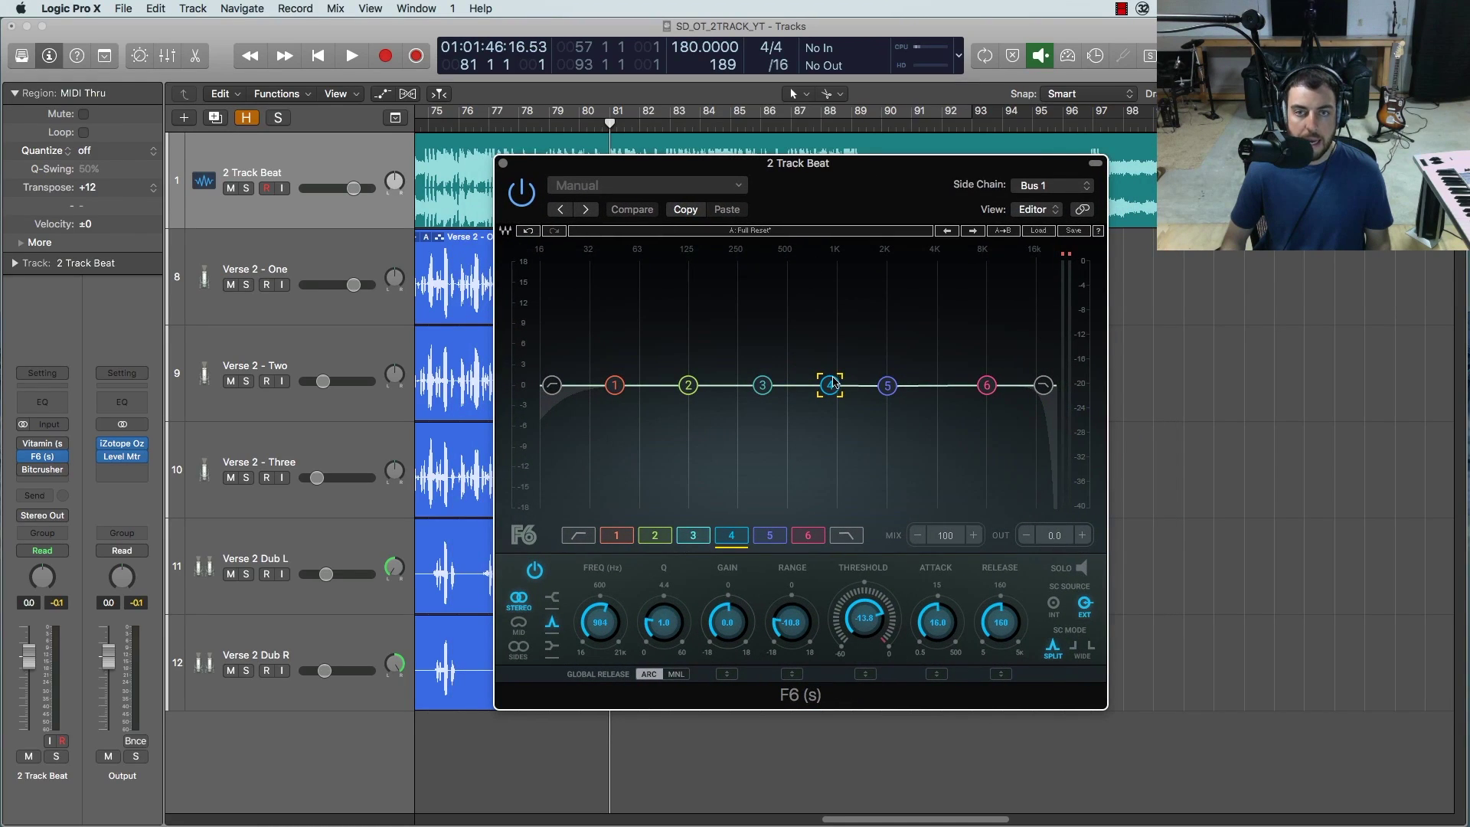
pyautogui.click(888, 388)
pyautogui.click(830, 386)
pyautogui.click(888, 387)
pyautogui.click(831, 388)
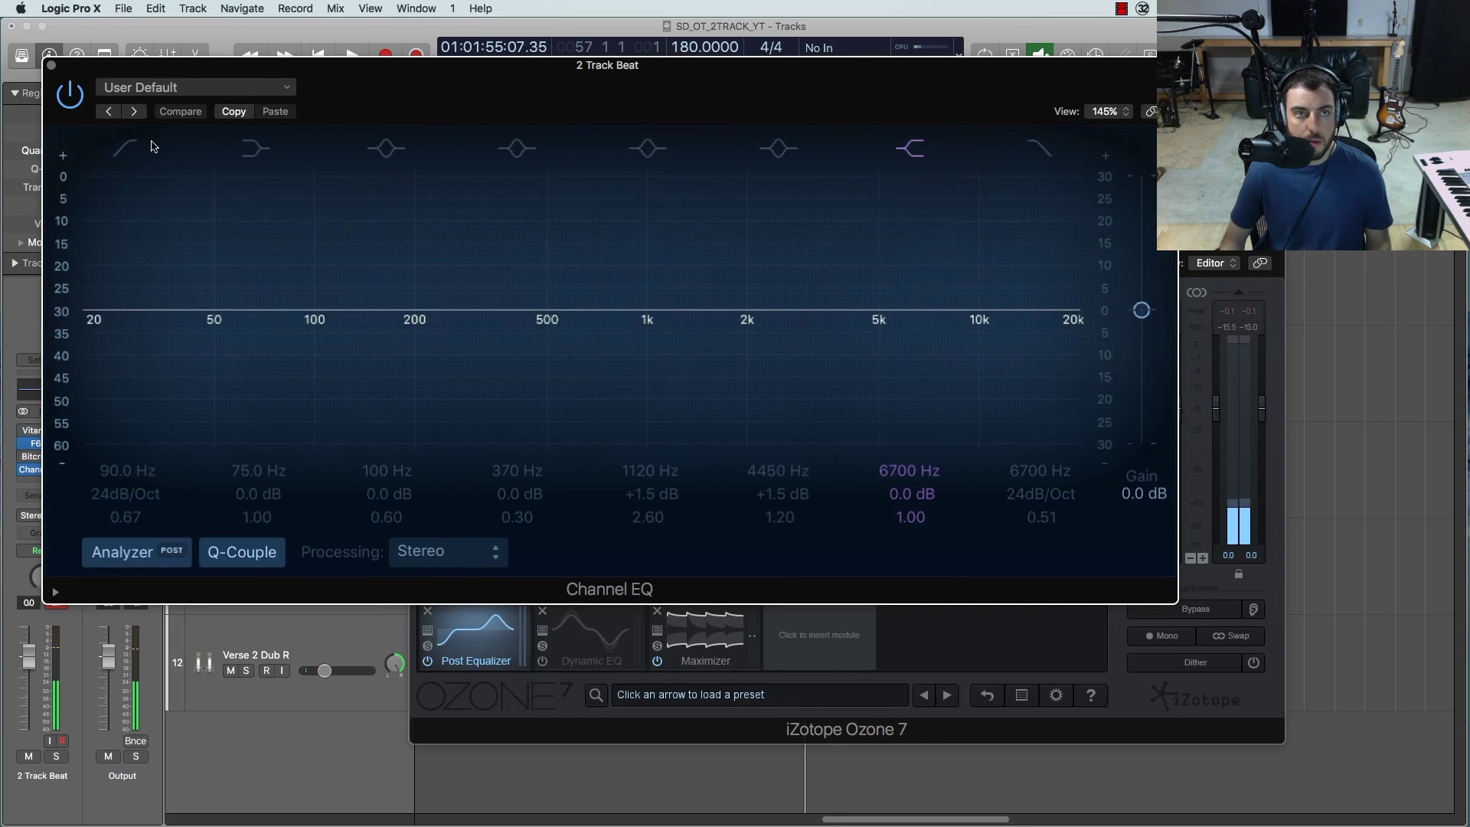
# Step: Enable a low cut at 1160 Hz and a high cut at 3850 Hz in the 2 Track Beat's Channel EQ
pyautogui.click(149, 146)
pyautogui.moveTo(258, 277); pyautogui.dragTo(571, 387)
pyautogui.click(1040, 148)
pyautogui.moveTo(911, 375); pyautogui.dragTo(792, 406)
pyautogui.moveTo(510, 403); pyautogui.dragTo(543, 406)
pyautogui.moveTo(742, 416); pyautogui.dragTo(792, 420)
pyautogui.moveTo(638, 426); pyautogui.dragTo(708, 425)
pyautogui.moveTo(836, 417); pyautogui.dragTo(857, 416)
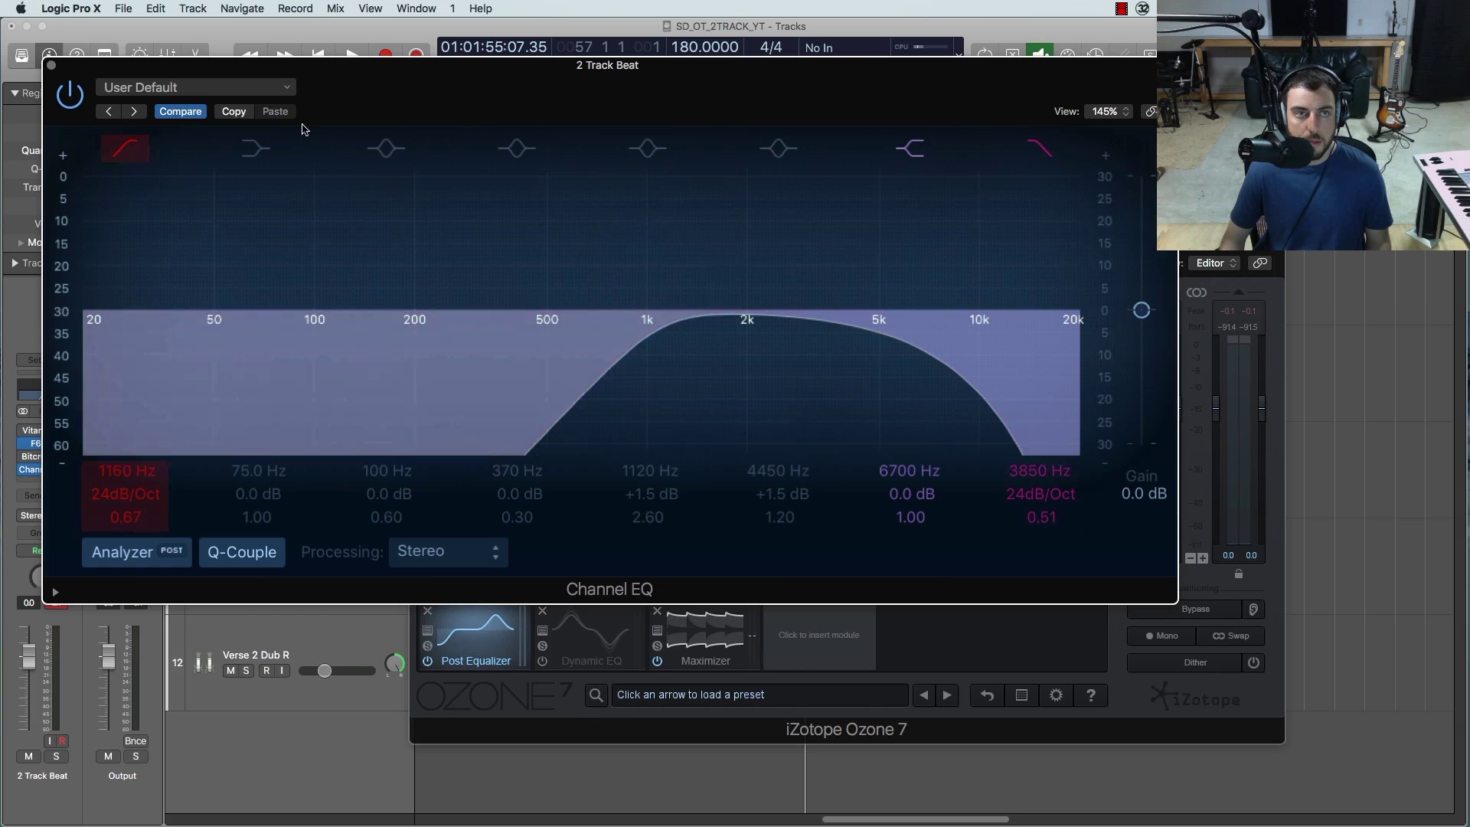
# Step: Play the beat in solo and lower the Channel EQ's low cut to 840 Hz and high cut to 3400 Hz, then unsolo it
pyautogui.moveTo(243, 58); pyautogui.dragTo(355, 220)
pyautogui.press('space')
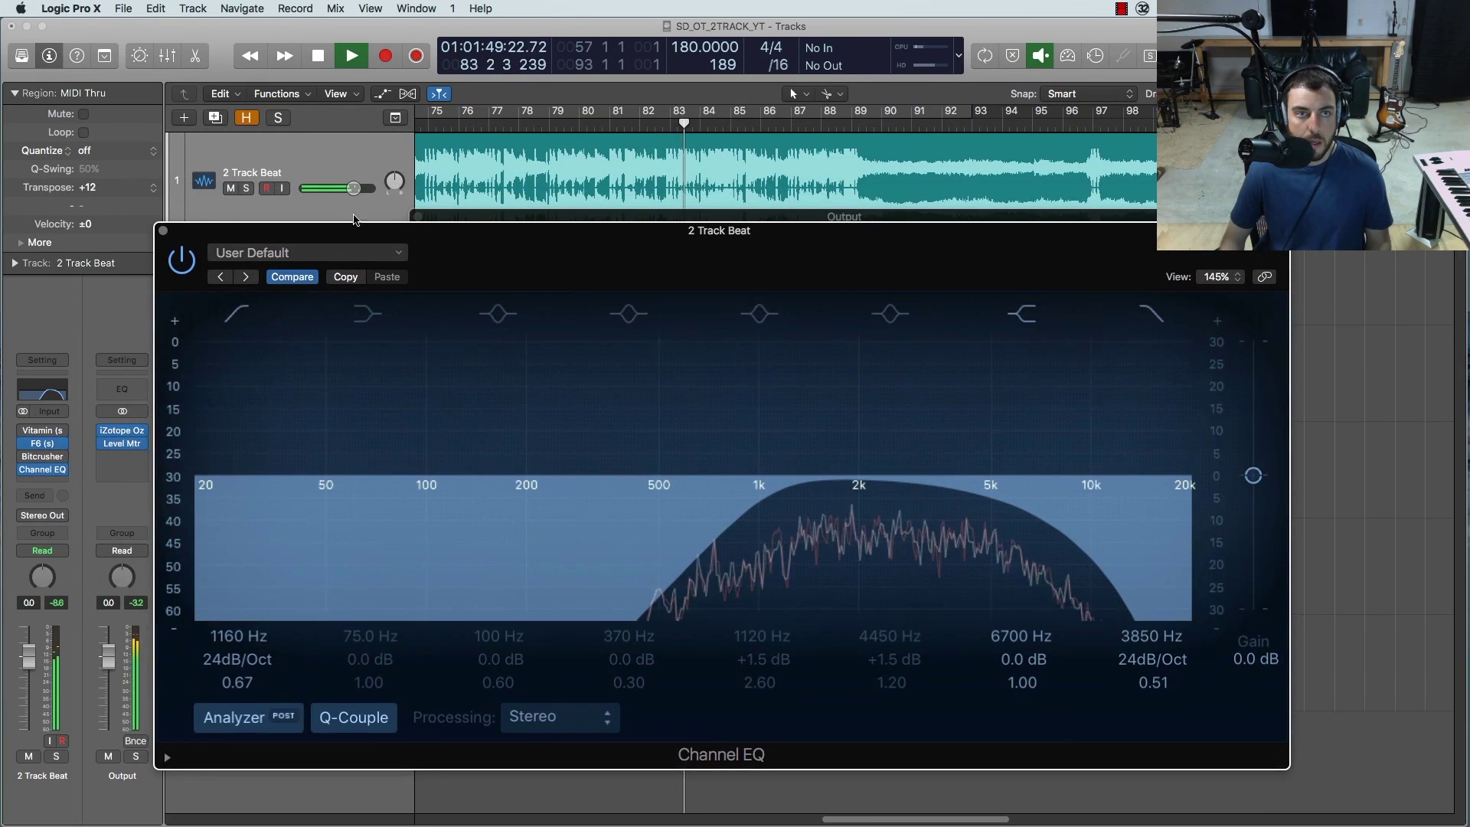
pyautogui.click(246, 188)
pyautogui.moveTo(760, 594); pyautogui.dragTo(713, 590)
pyautogui.moveTo(957, 582); pyautogui.dragTo(944, 580)
pyautogui.click(249, 189)
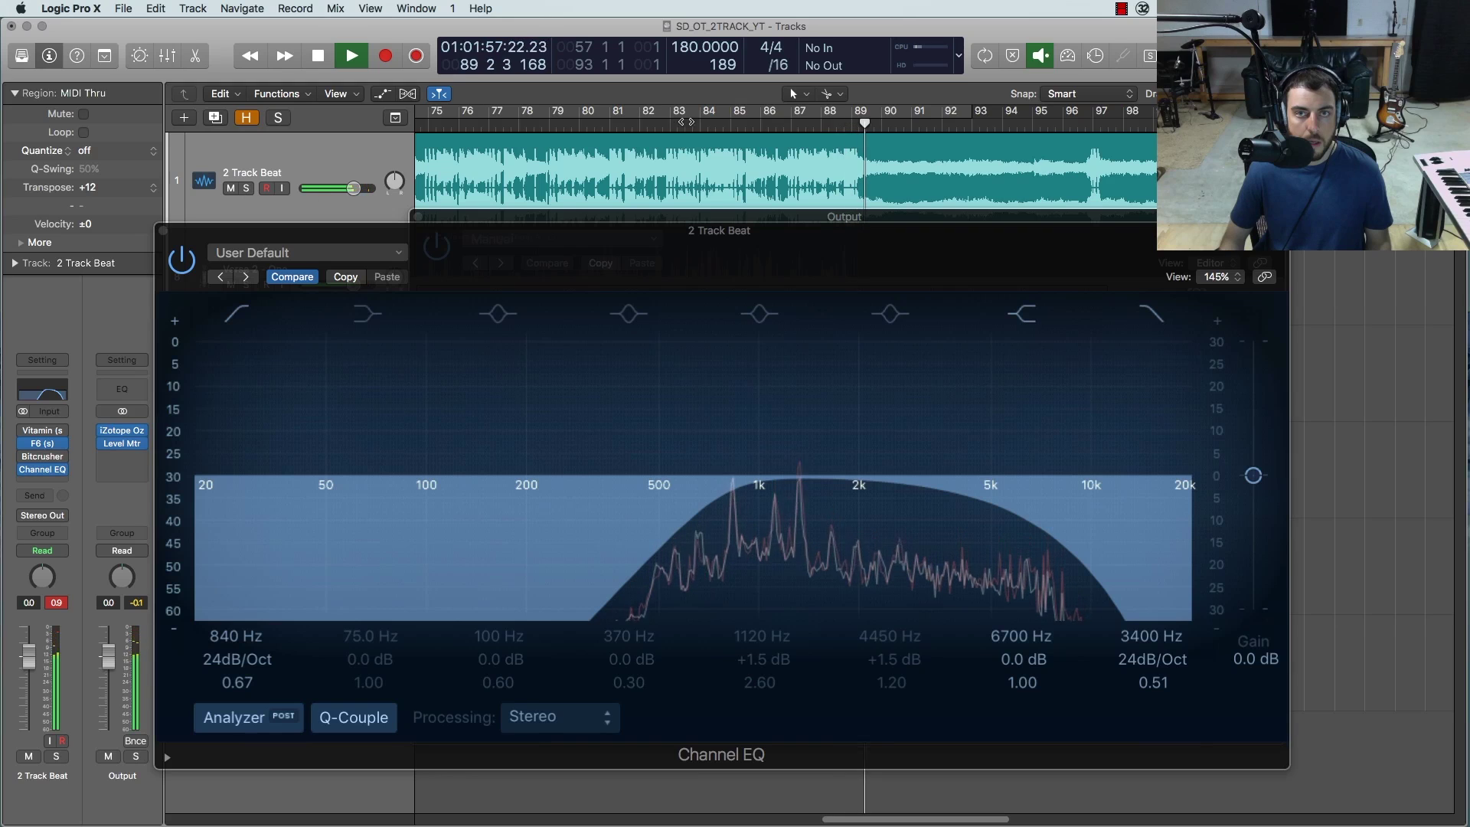
# Step: Stop playback, bypass the Channel EQ and remove it from the 2 Track Beat
pyautogui.press('space')
pyautogui.click(182, 258)
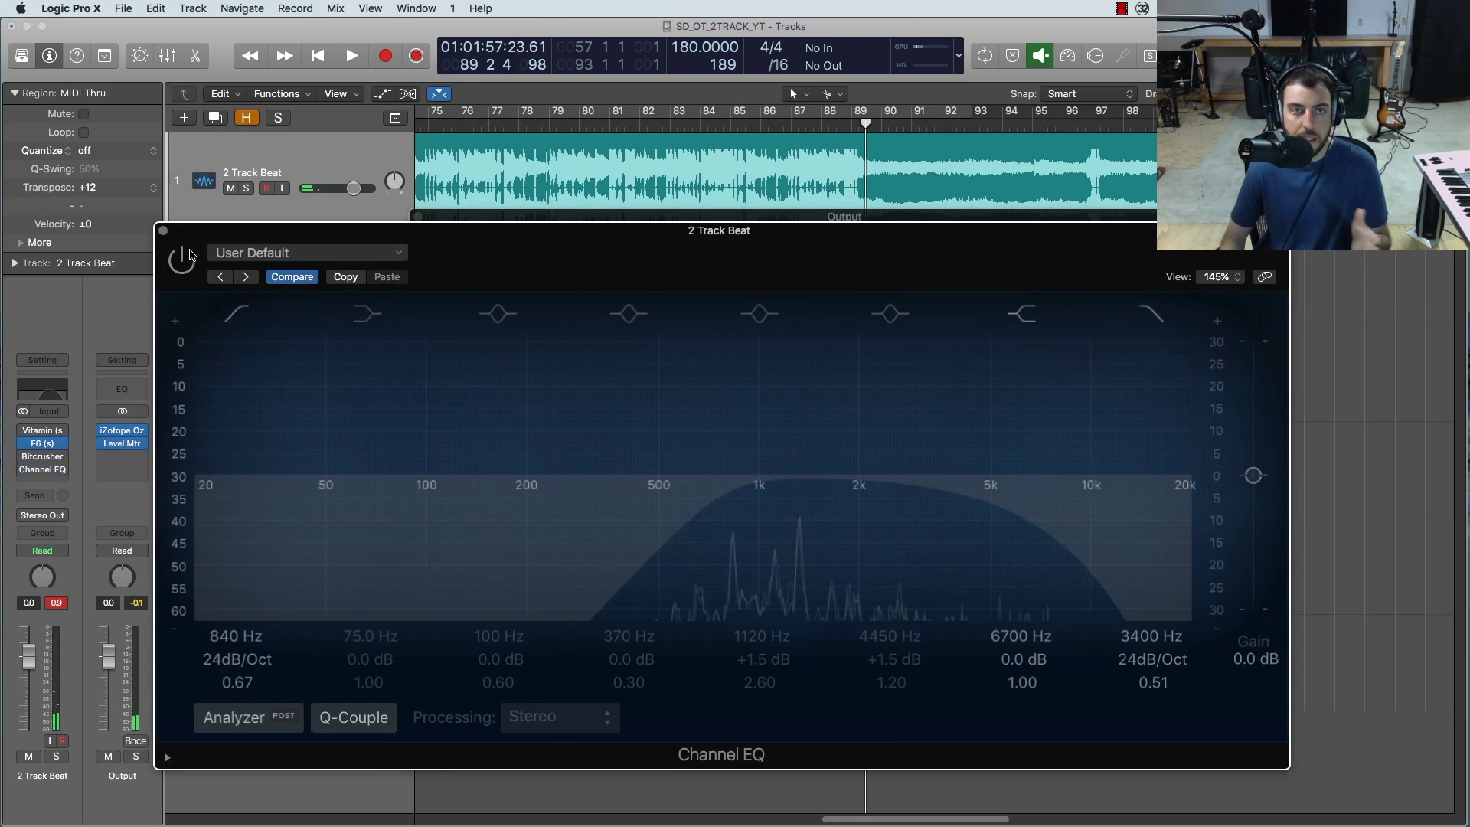
pyautogui.click(162, 232)
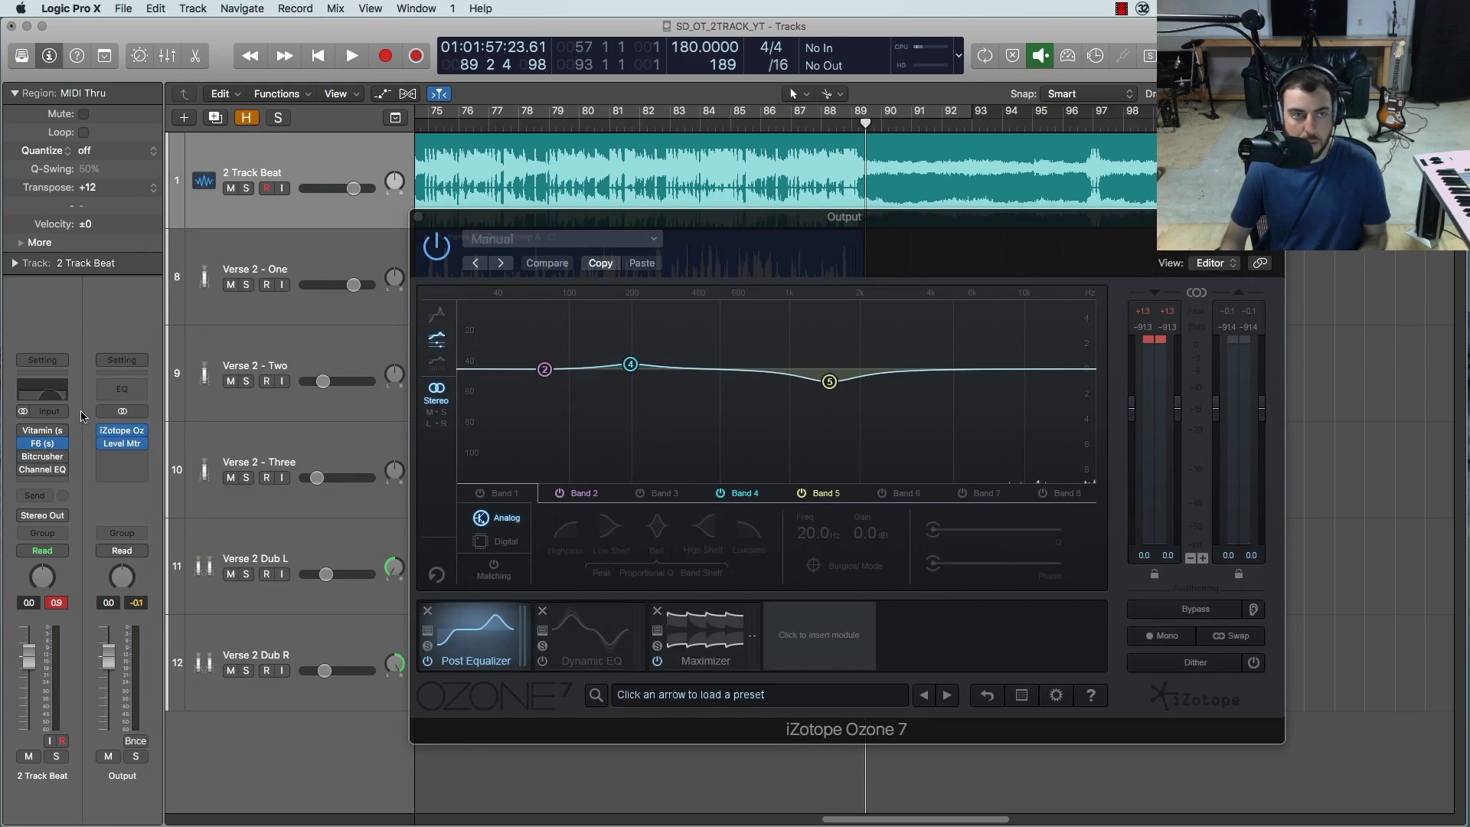
pyautogui.click(63, 470)
pyautogui.click(67, 419)
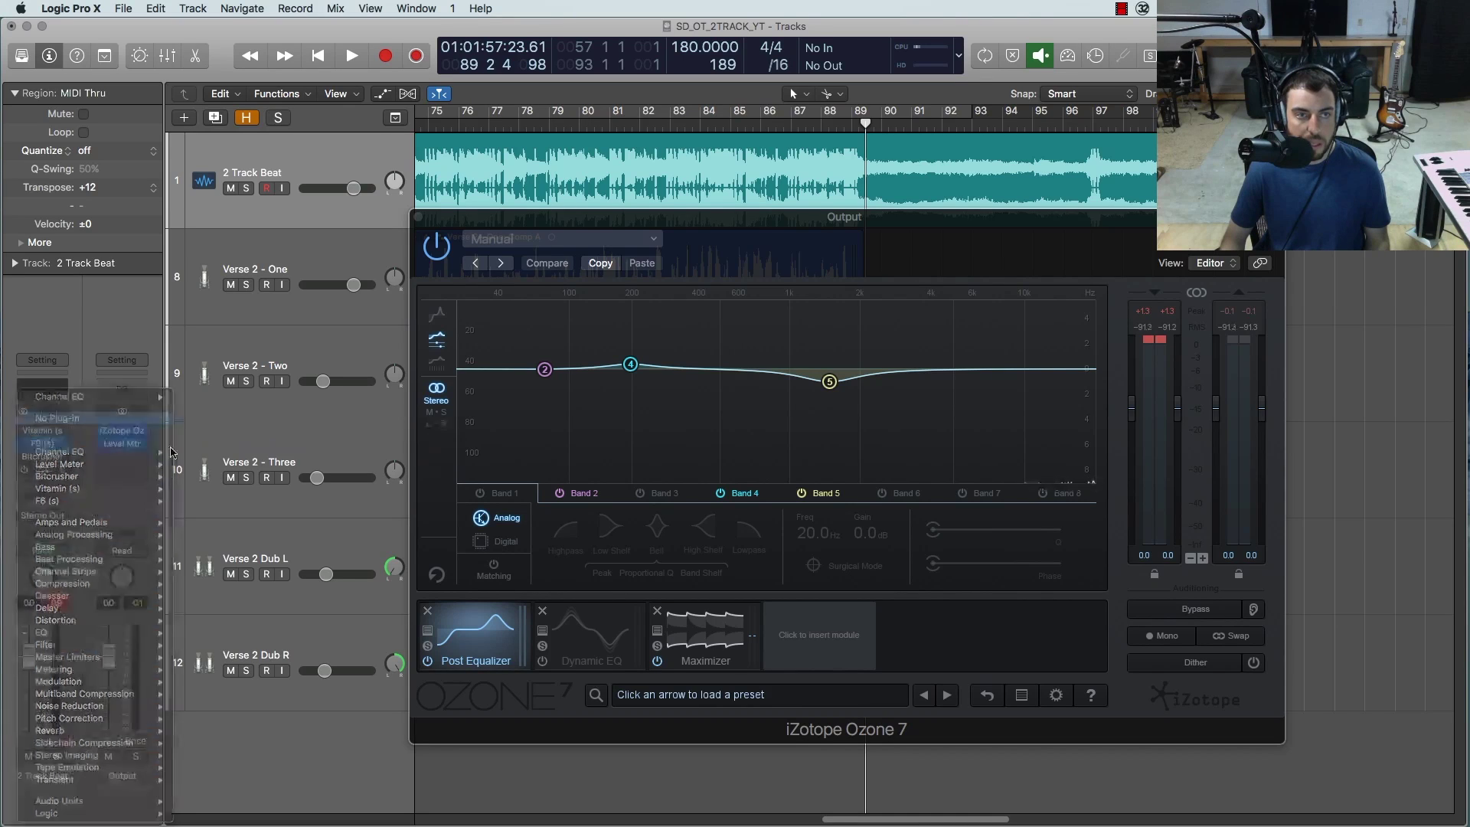
pyautogui.click(61, 606)
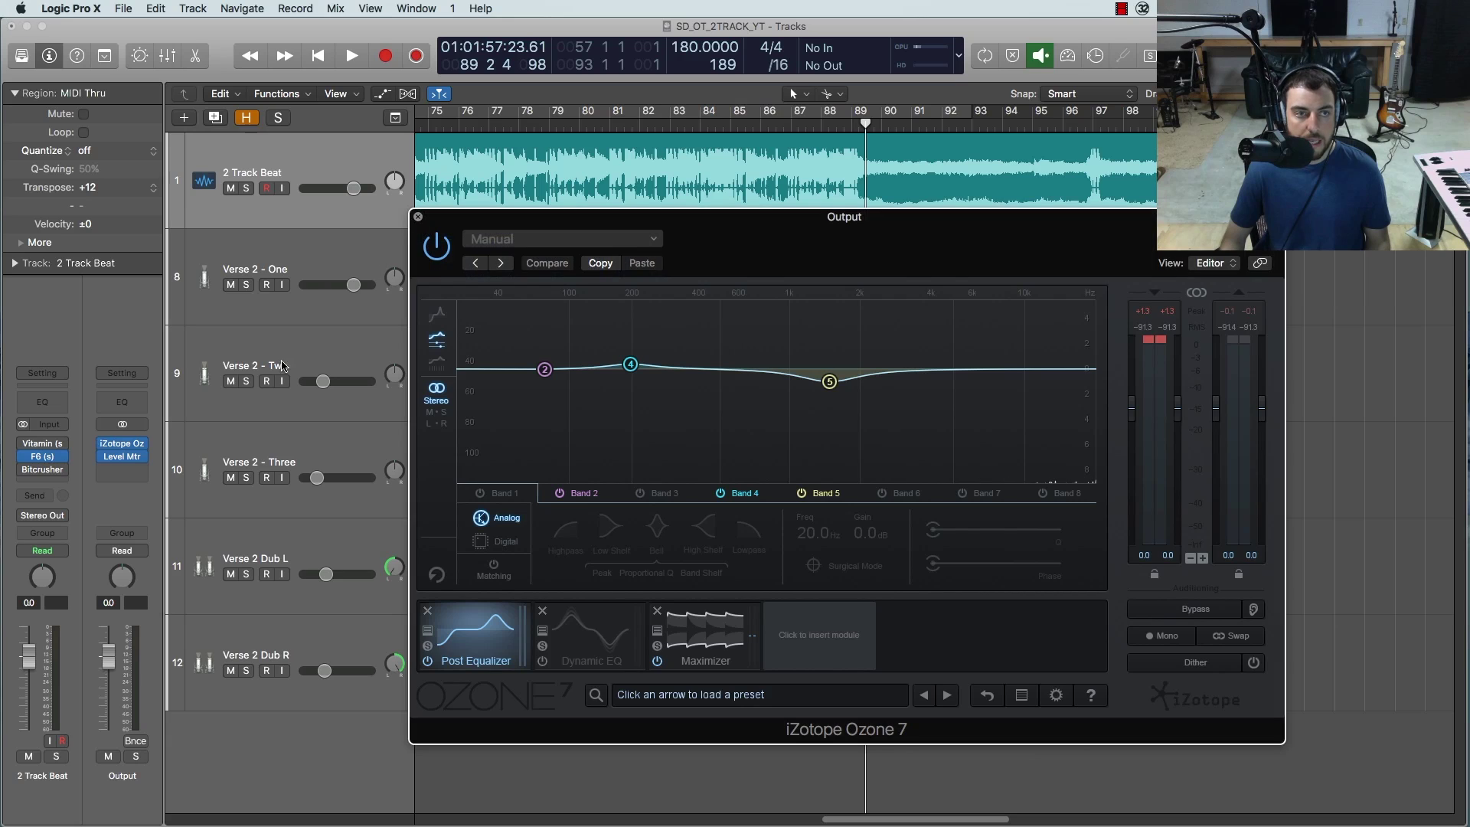
# Step: Close Ozone 7, reopen F6 on the 2 Track Beat and compare the settings of bands 4 and 5
pyautogui.click(419, 219)
pyautogui.click(44, 457)
pyautogui.moveTo(622, 161); pyautogui.dragTo(766, 184)
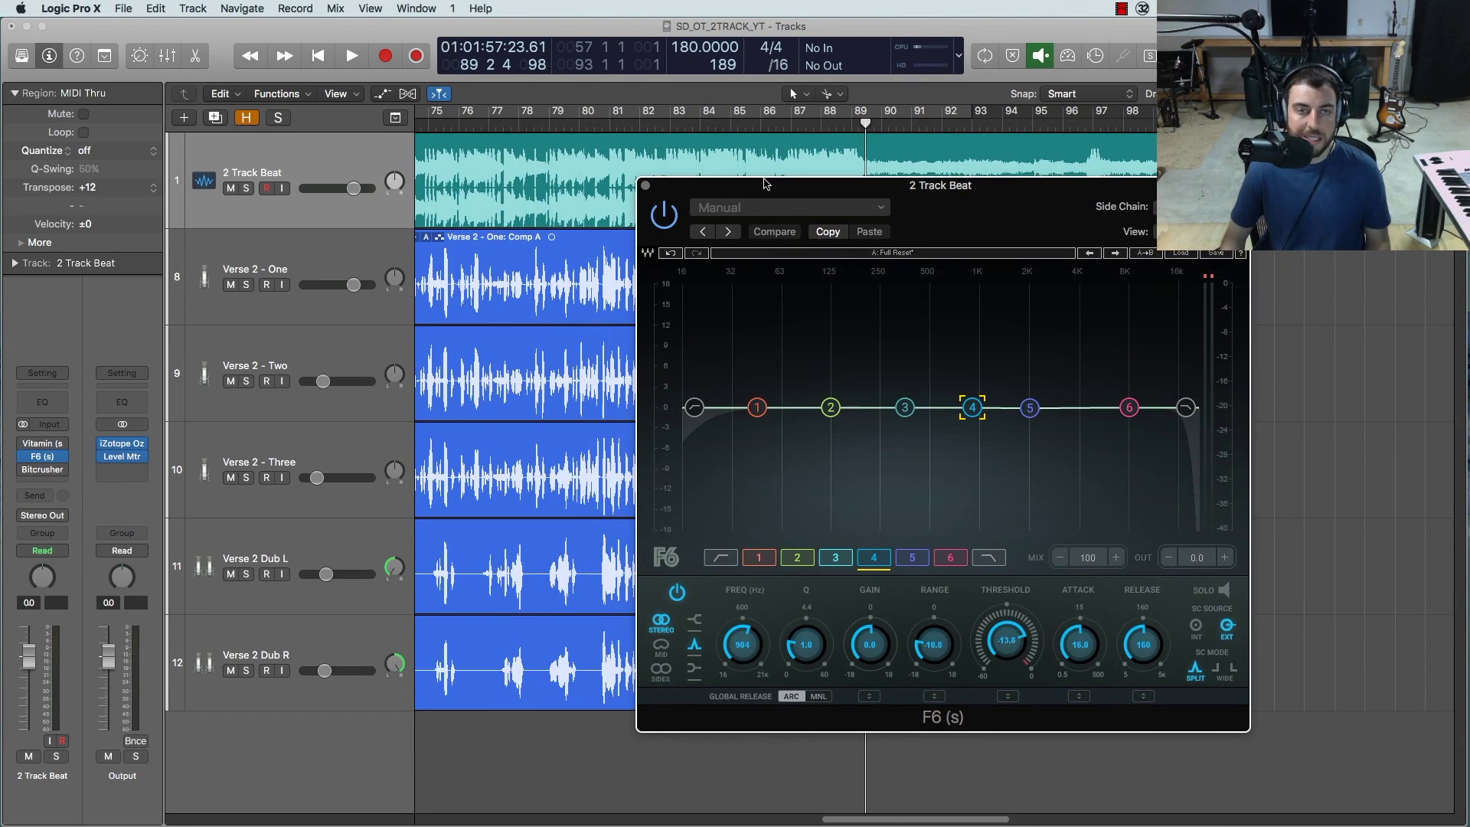
pyautogui.click(1030, 408)
pyautogui.click(973, 408)
pyautogui.click(1030, 408)
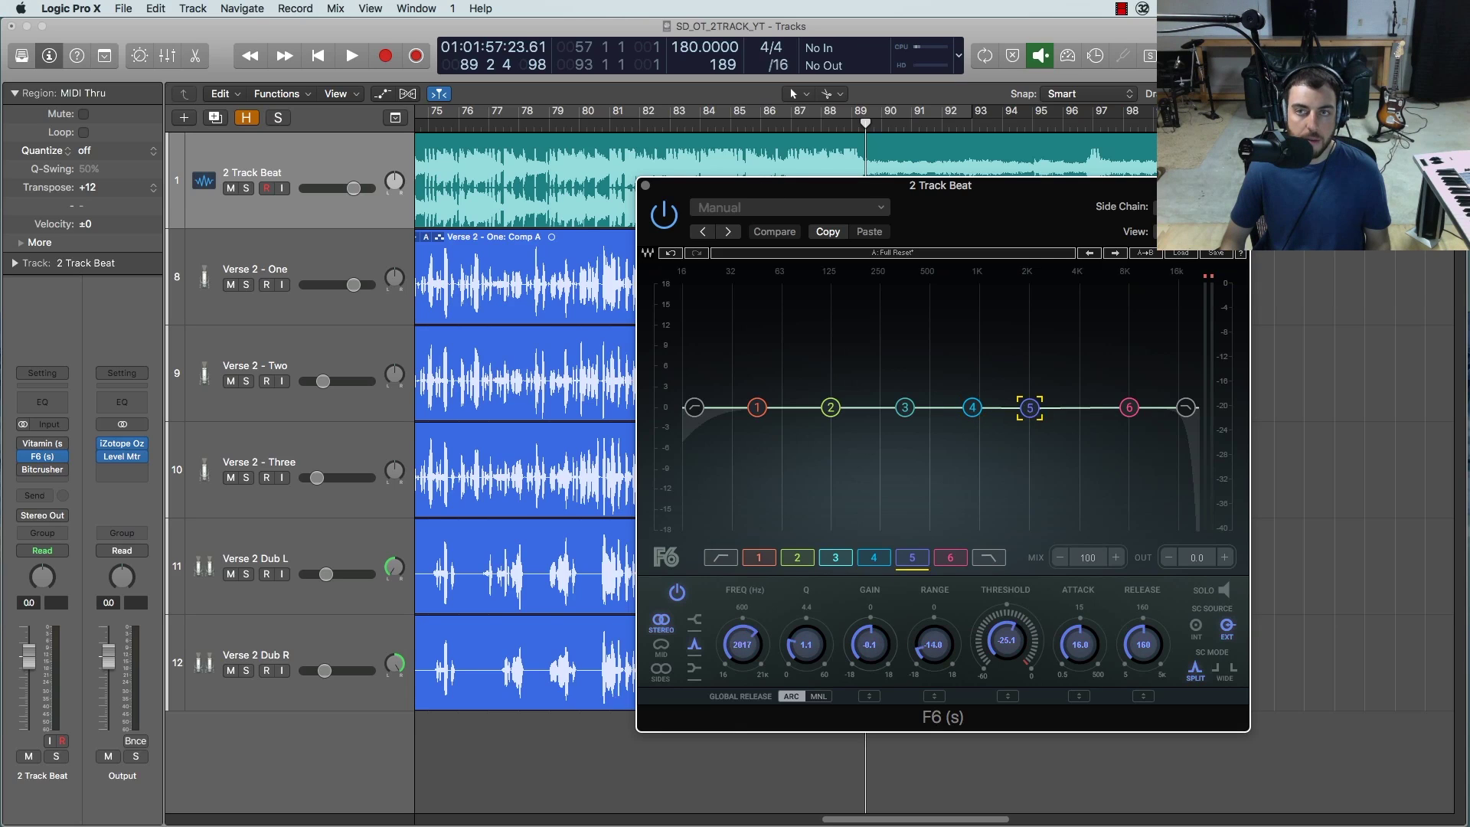
# Step: Select the Verse 2 vocal tracks in turn to check their output bus routing, ending on Verse 2 - One
pyautogui.click(293, 267)
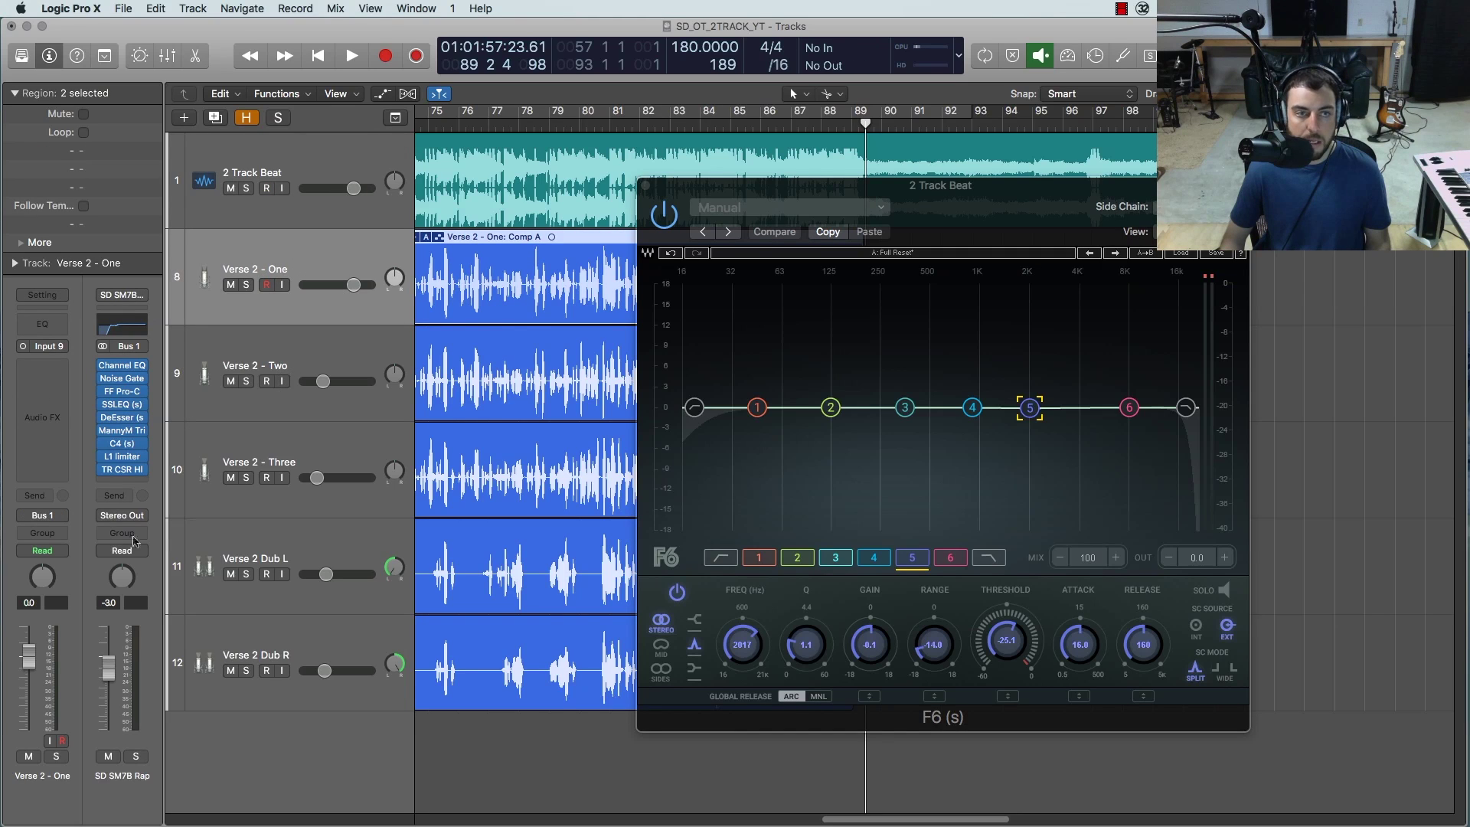
pyautogui.click(287, 360)
pyautogui.click(287, 445)
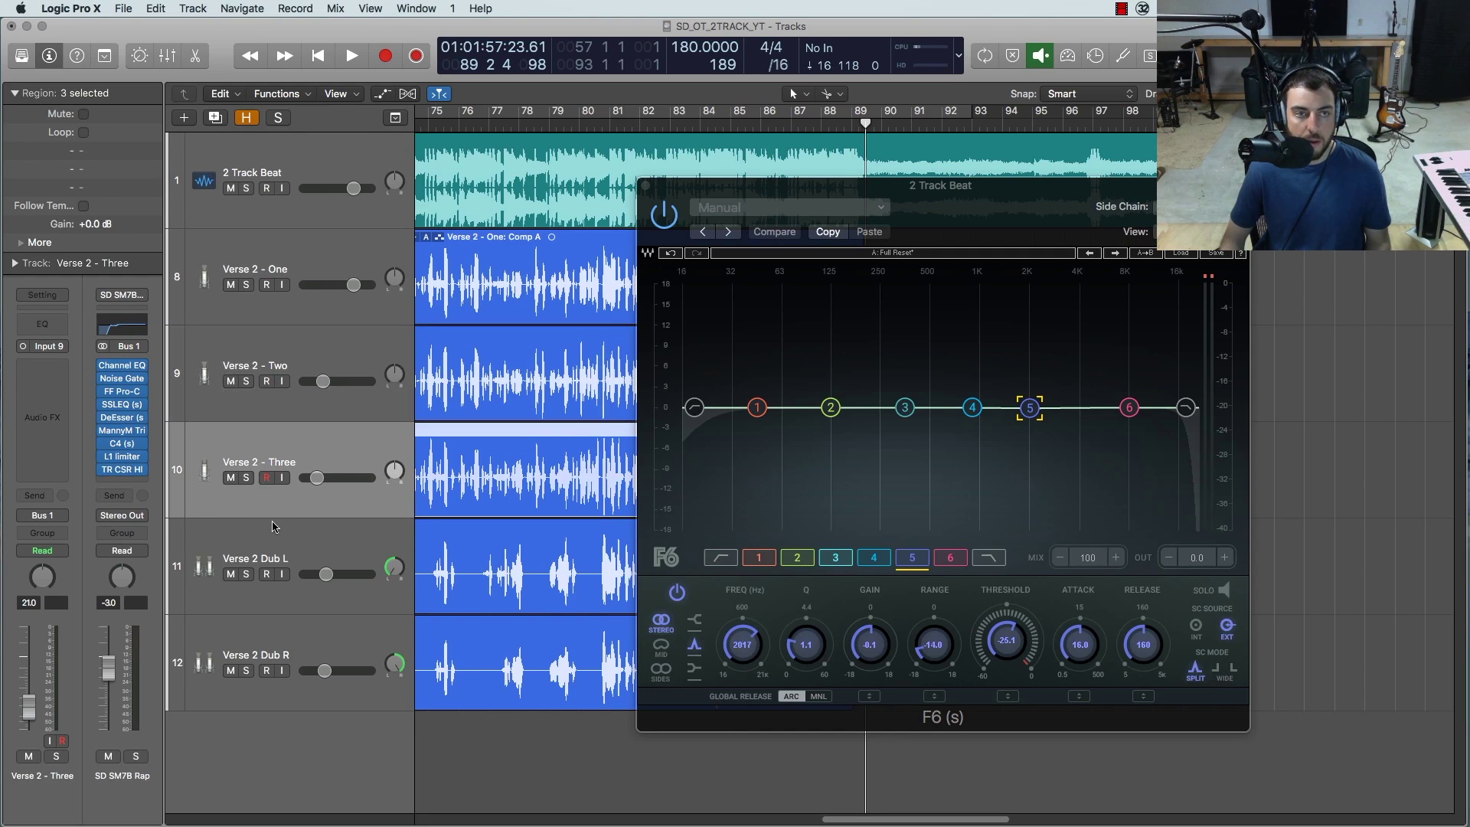
pyautogui.click(273, 570)
pyautogui.click(288, 362)
pyautogui.click(297, 258)
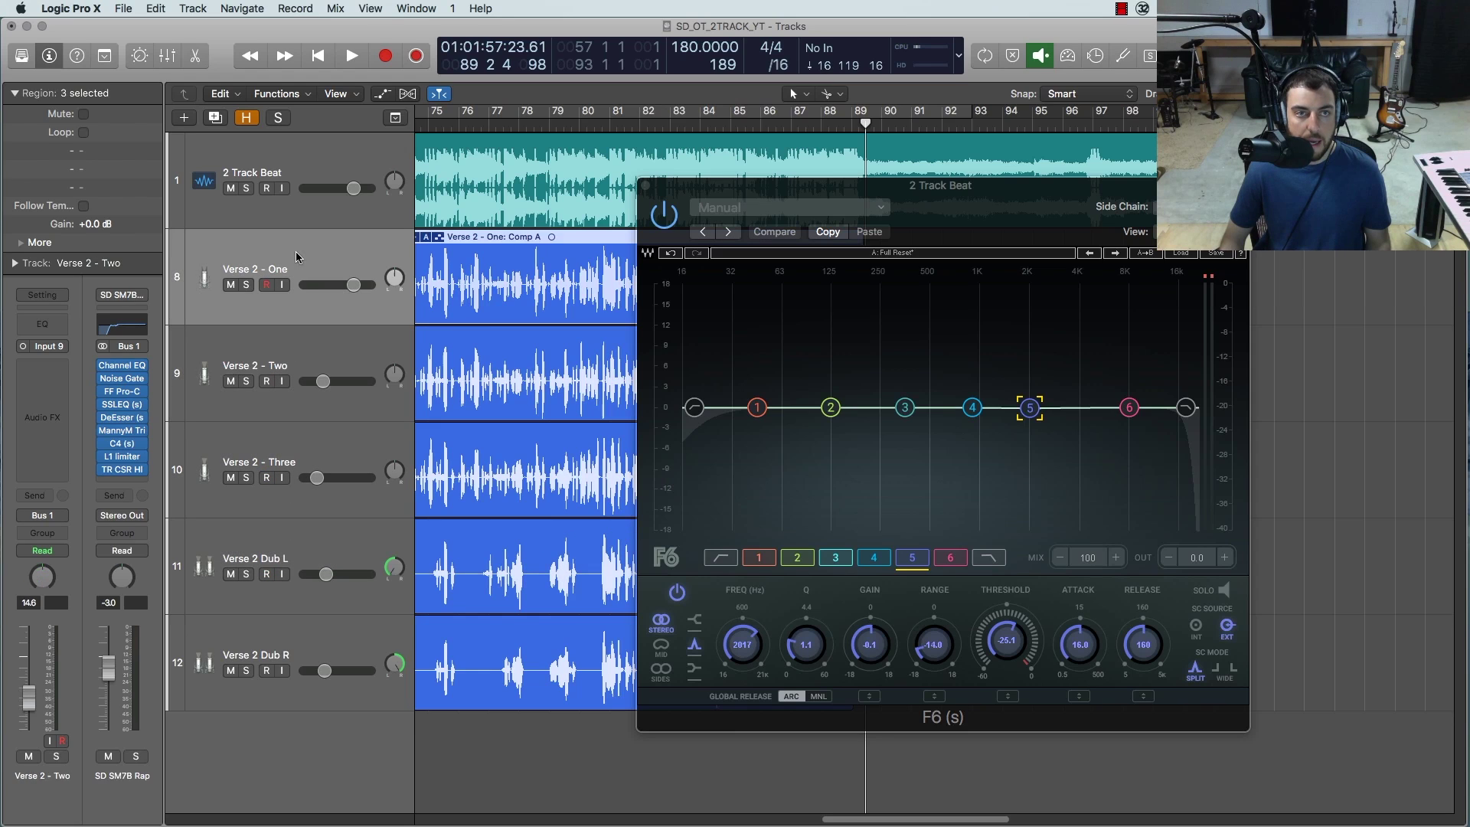
# Step: Inspect F6's side-chain sources while keeping Bus 1, and review the dynamic settings of bands 4 and 5
pyautogui.click(1195, 207)
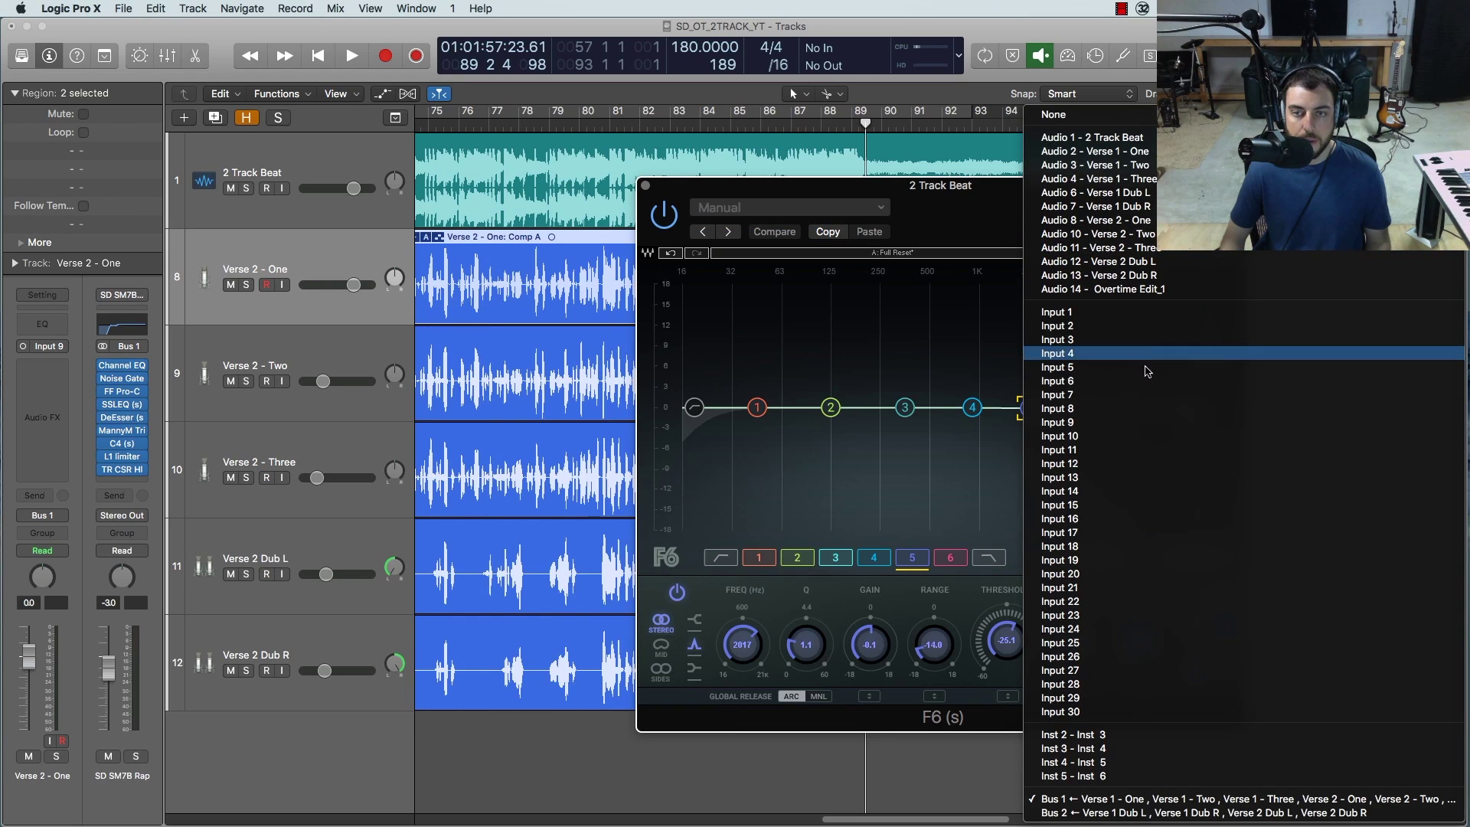
pyautogui.click(916, 178)
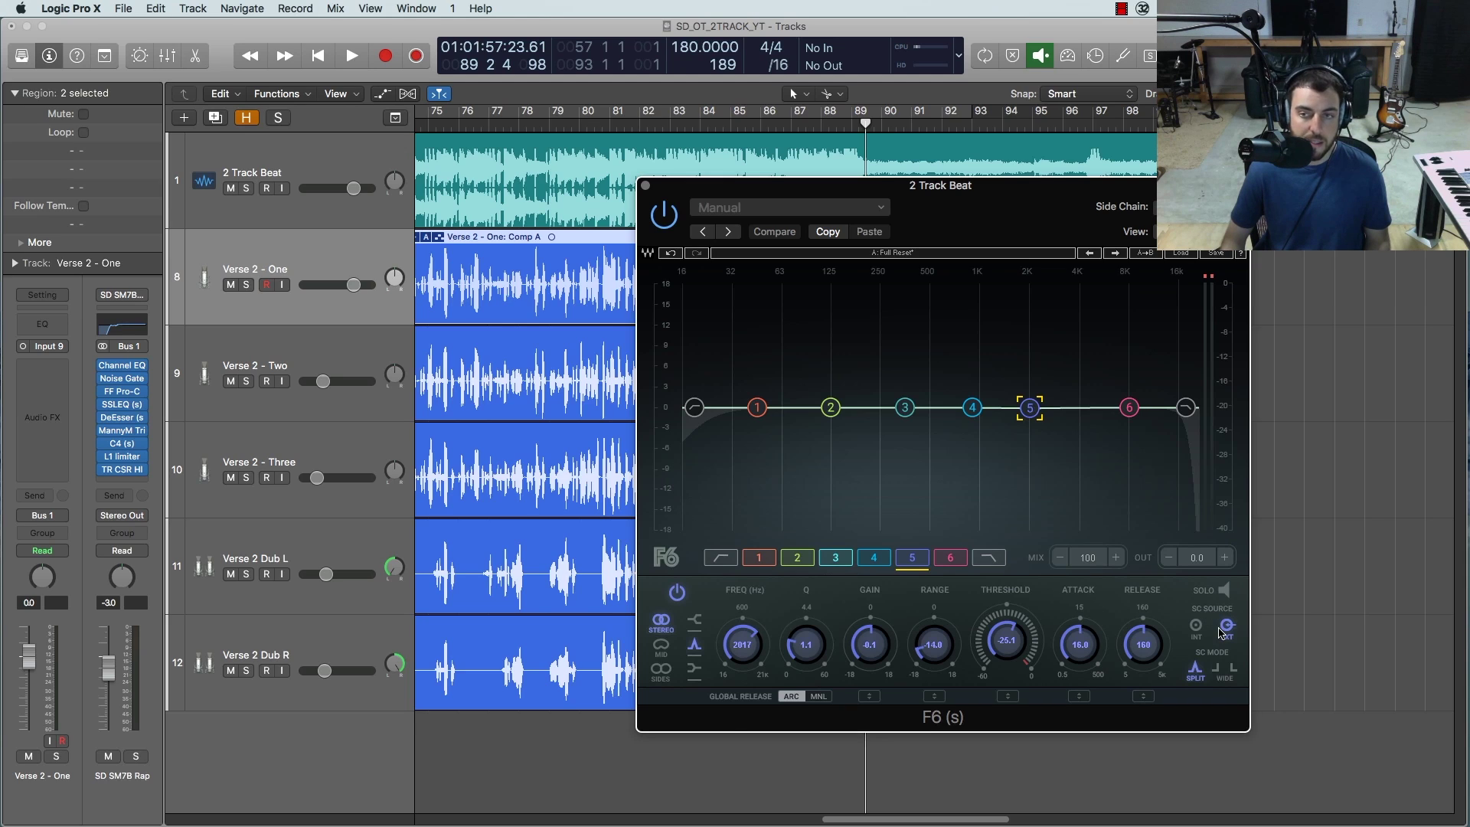
pyautogui.click(969, 406)
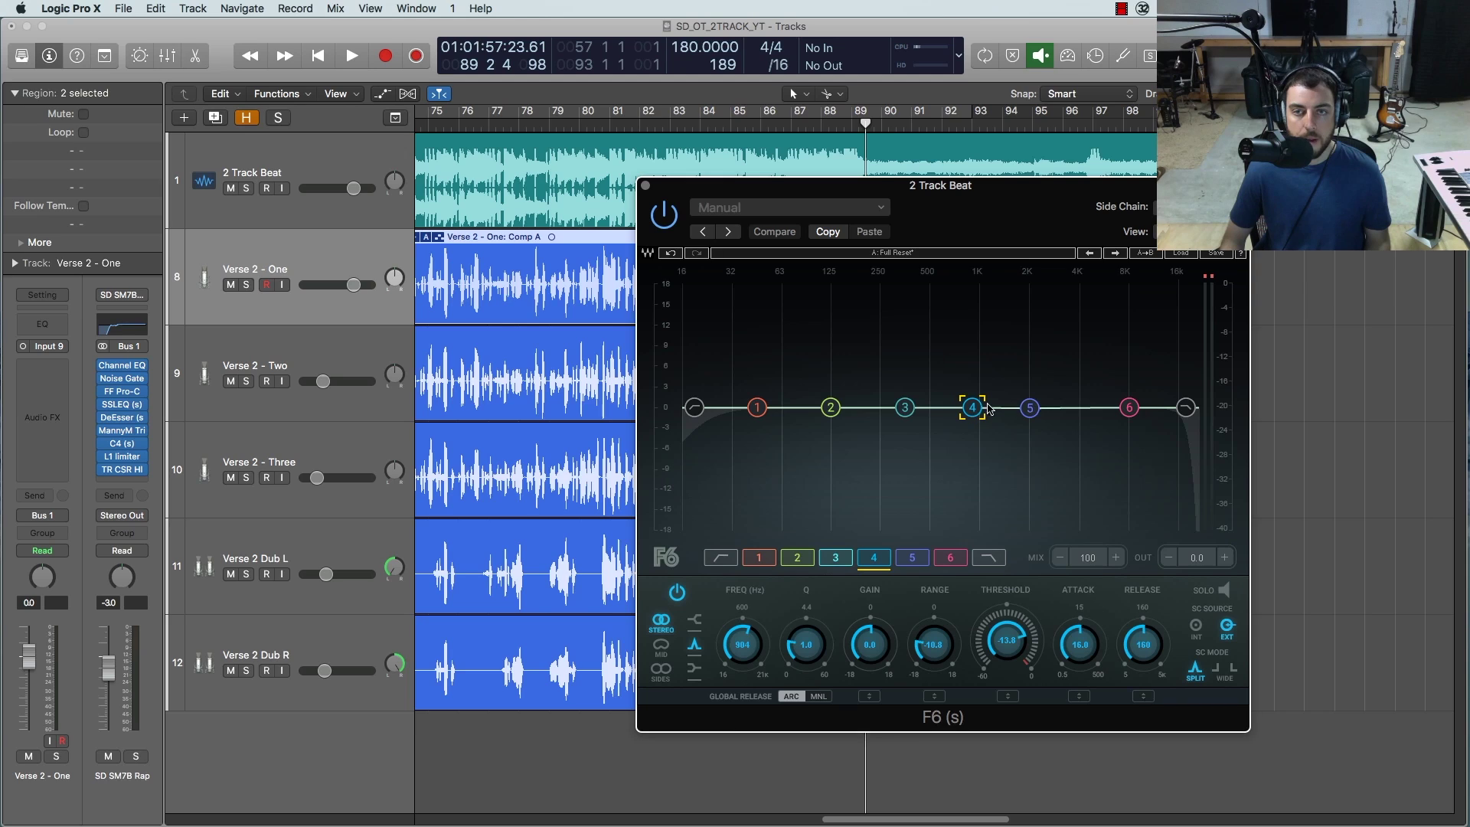
pyautogui.click(1030, 408)
pyautogui.click(972, 407)
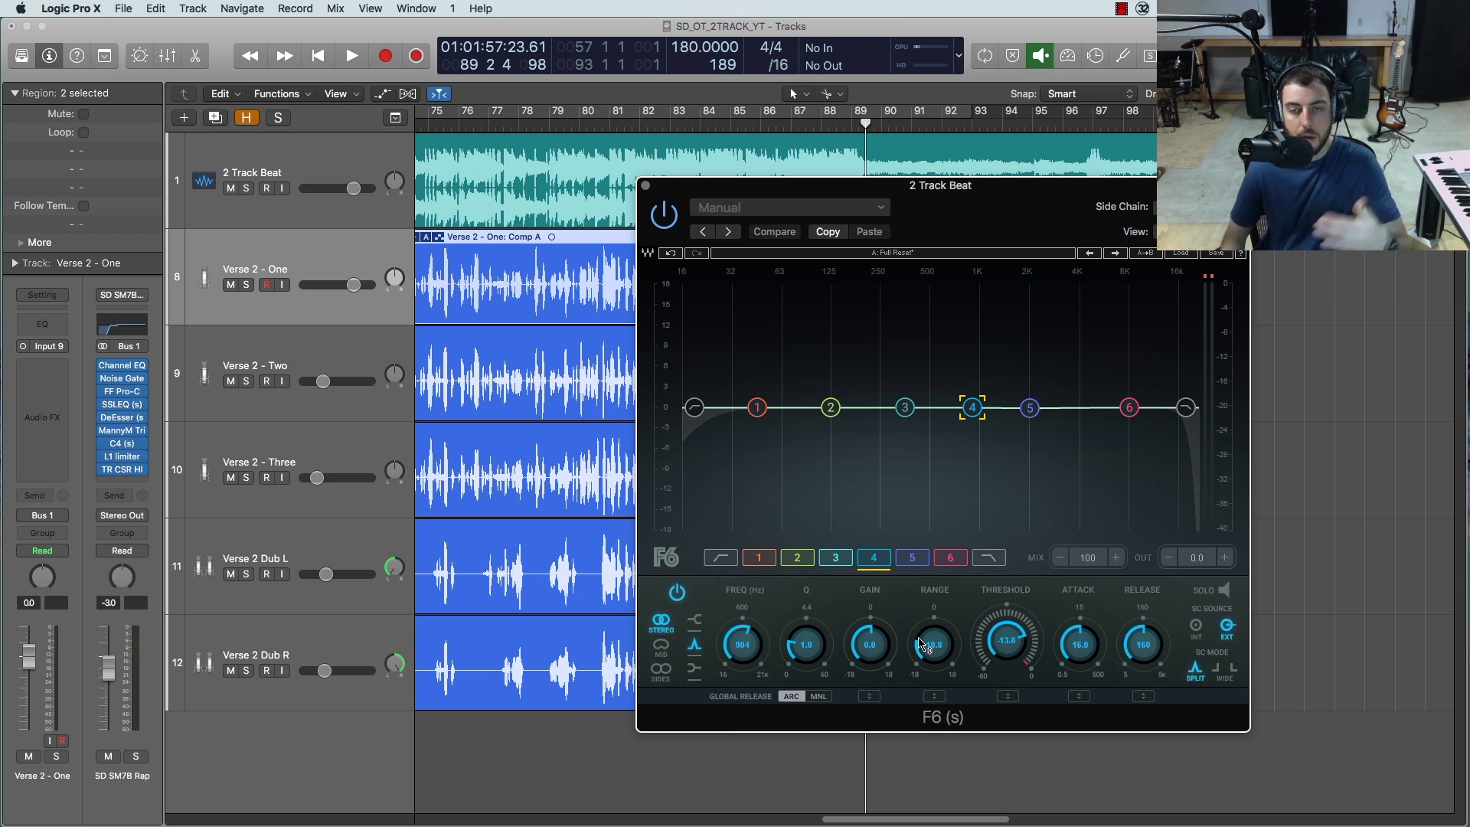
# Step: Play the full mix from about bar 78 to bar 89 while watching F6's gain reduction on the beat
pyautogui.moveTo(713, 187); pyautogui.dragTo(780, 188)
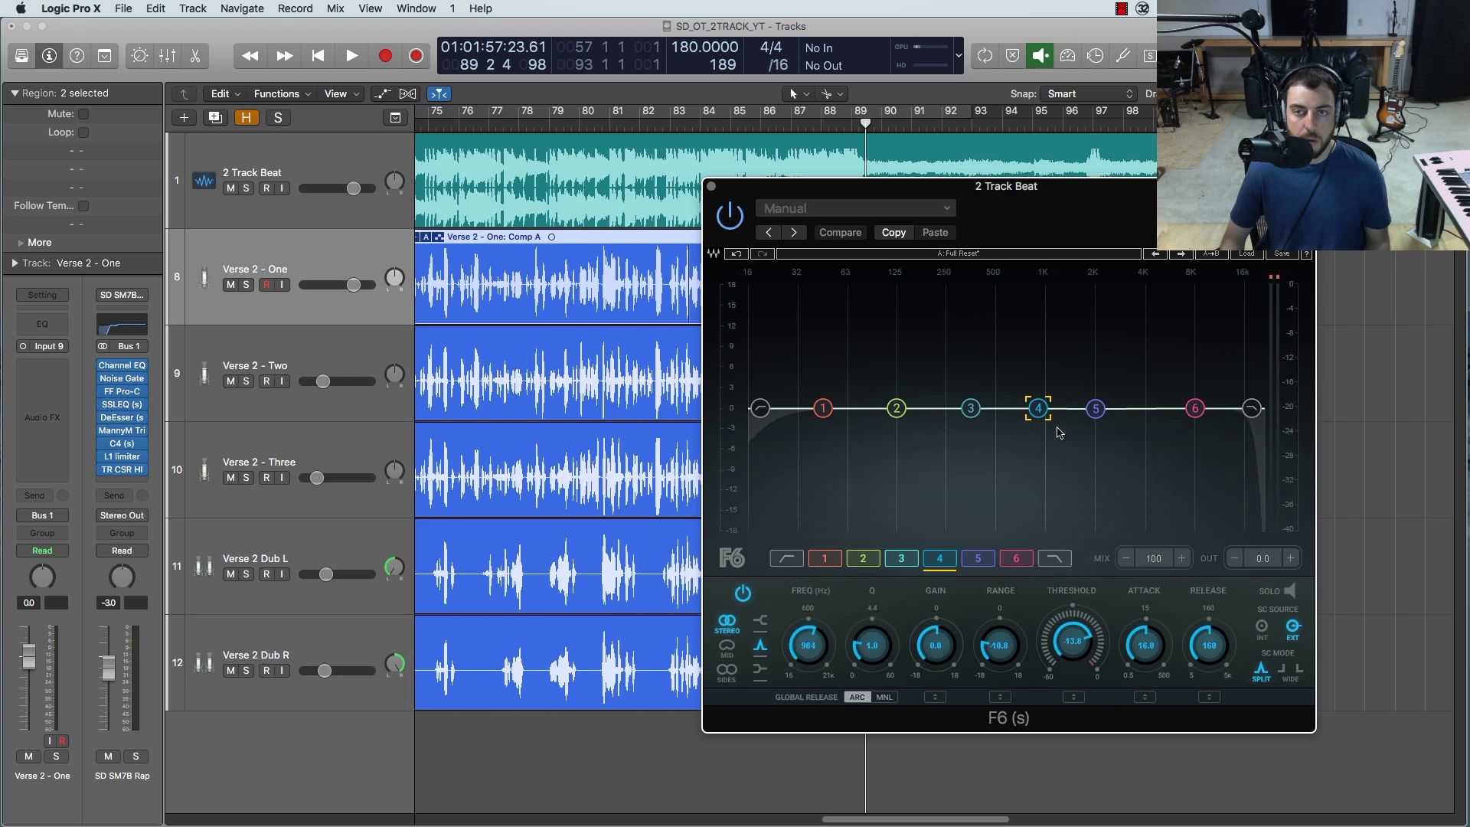
pyautogui.hscroll(-5, 597, 403)
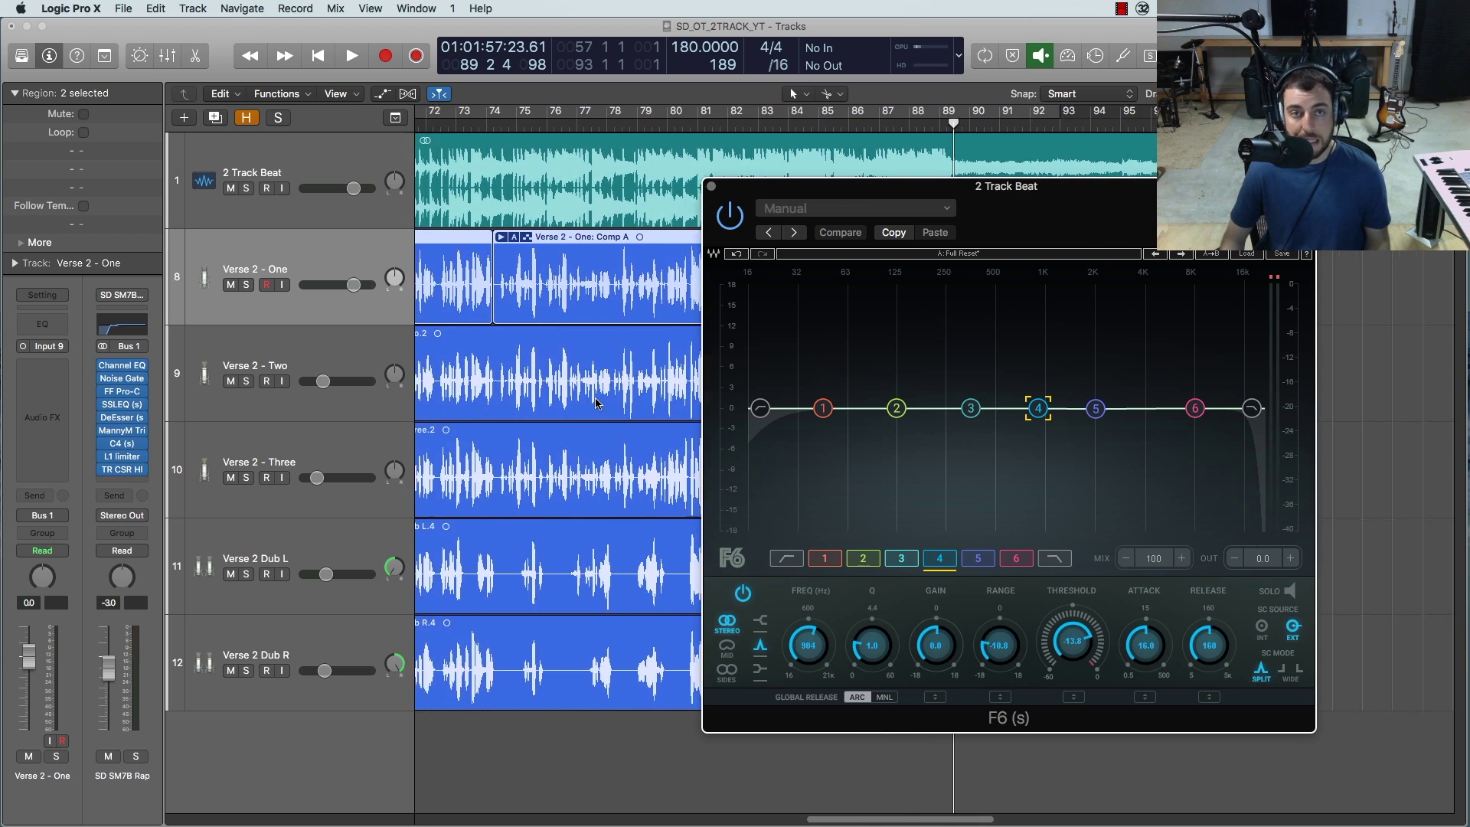
pyautogui.hscroll(5, 597, 403)
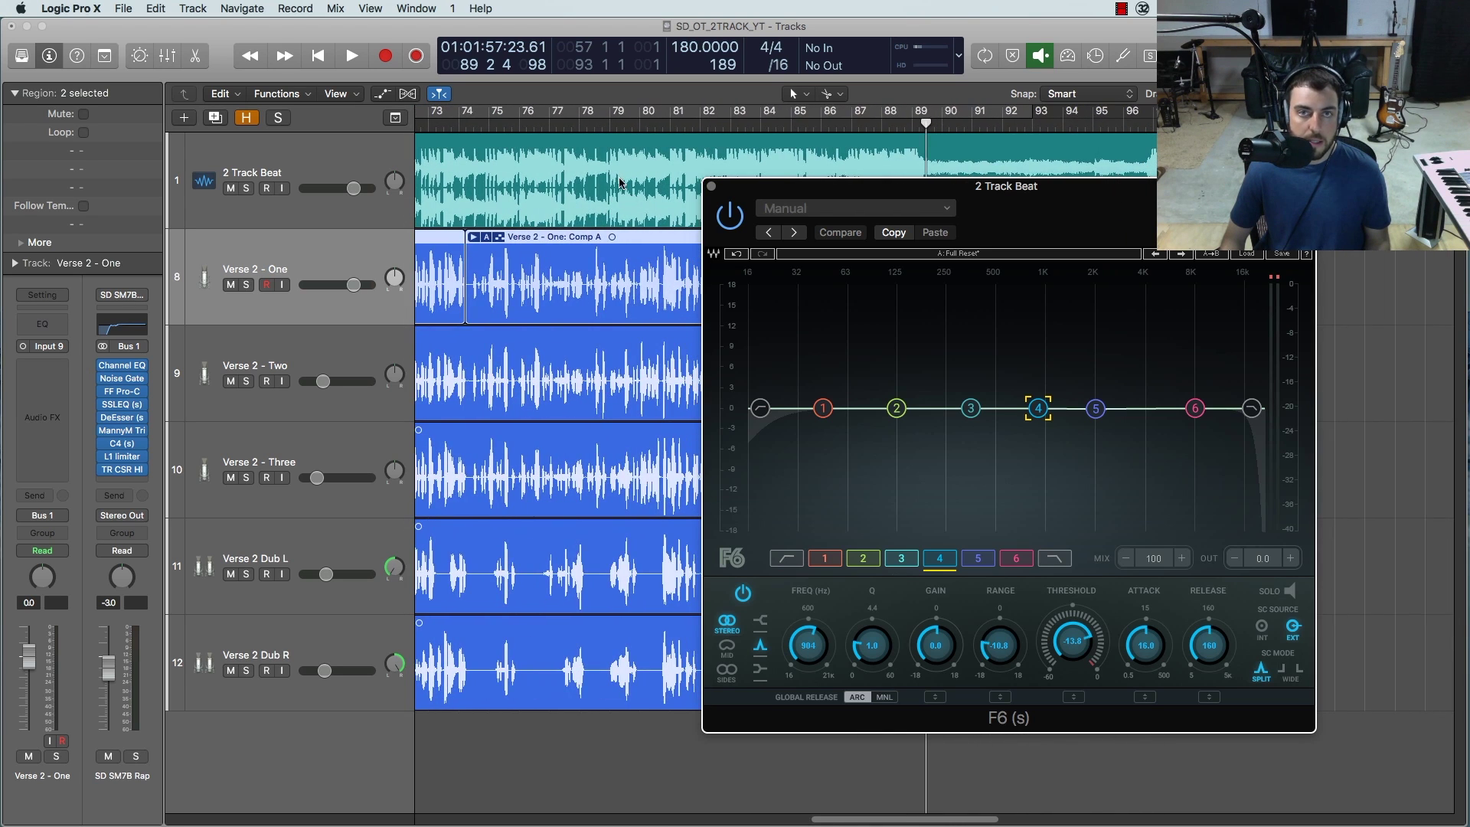
pyautogui.click(574, 135)
pyautogui.press('space')
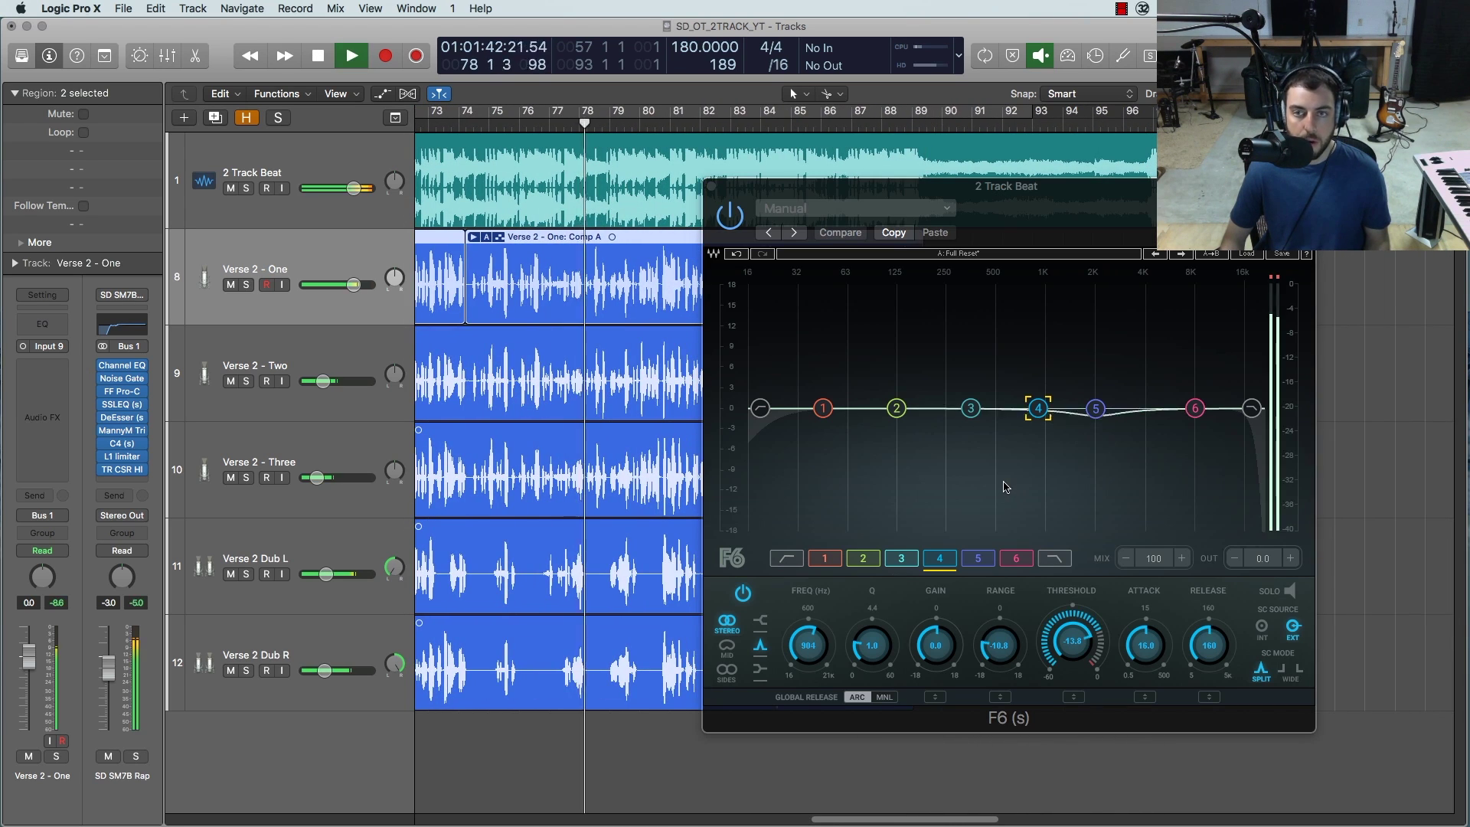
pyautogui.moveTo(955, 194); pyautogui.dragTo(922, 186)
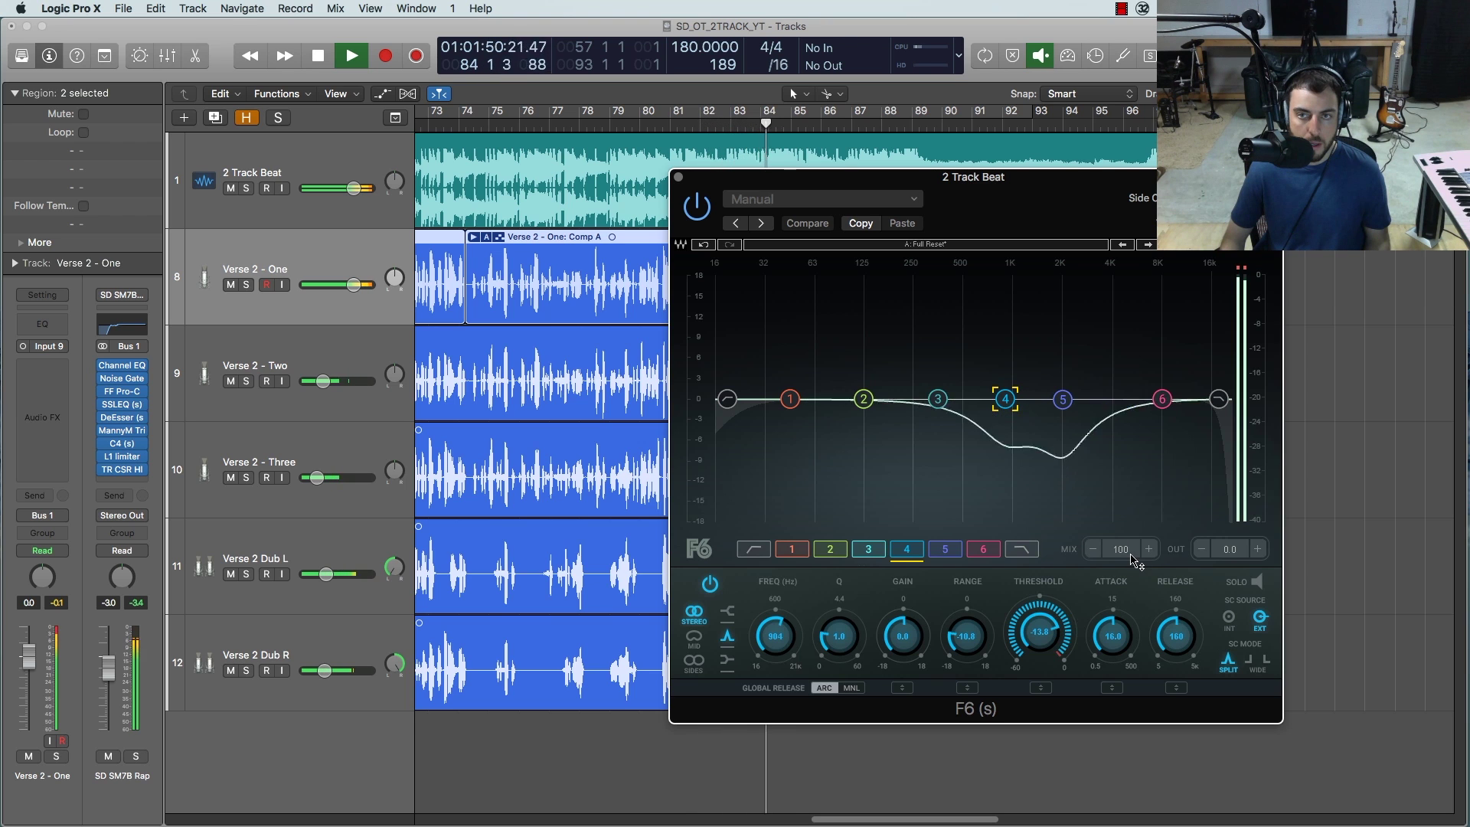
pyautogui.moveTo(785, 183); pyautogui.dragTo(861, 190)
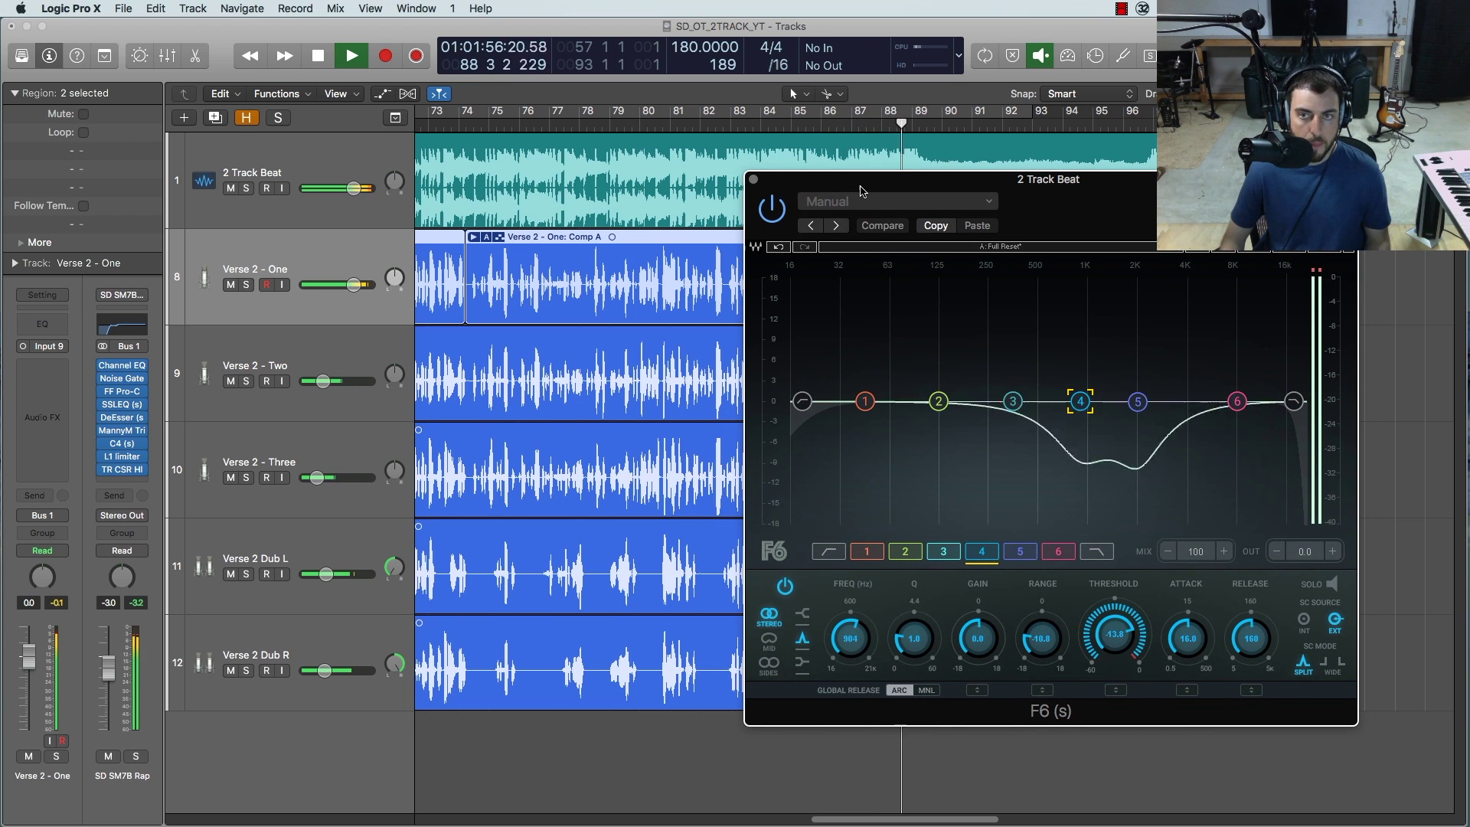
pyautogui.press('space')
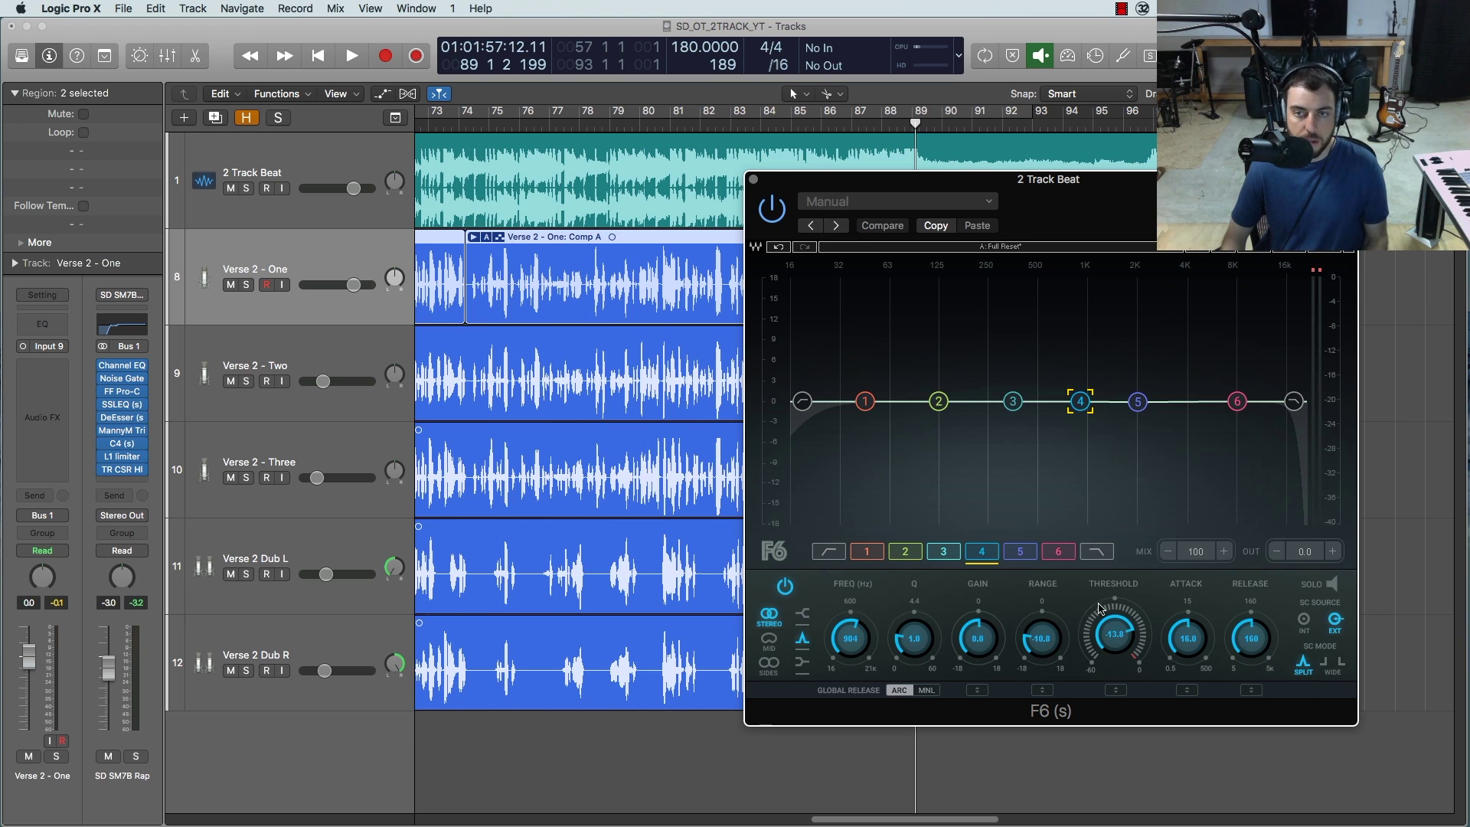
# Step: Keep cycle playback off and play a short passage from about bar 81 to watch F6 duck the beat
pyautogui.click(617, 120)
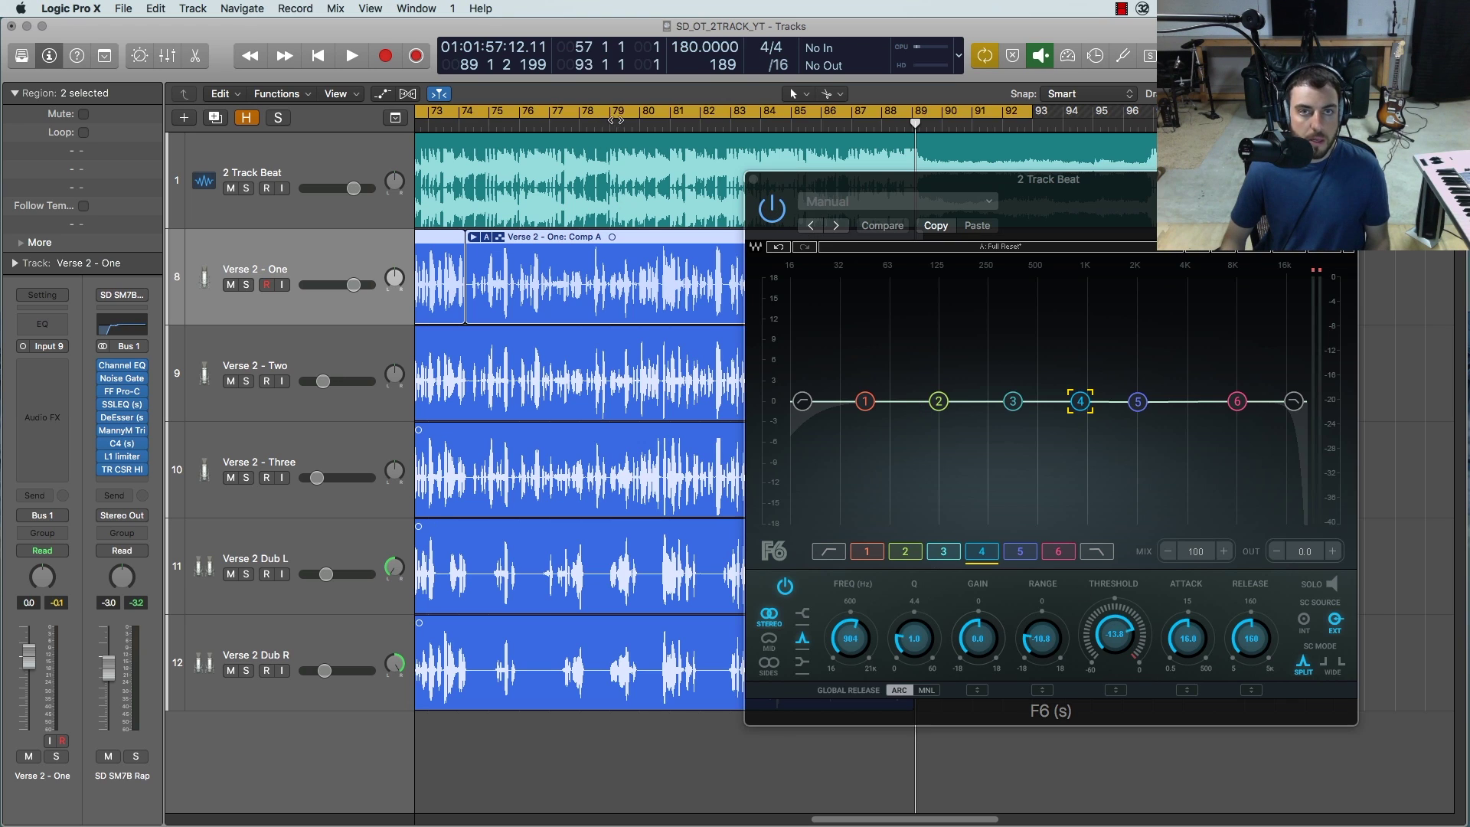
pyautogui.click(663, 115)
pyautogui.click(670, 125)
pyautogui.press('space')
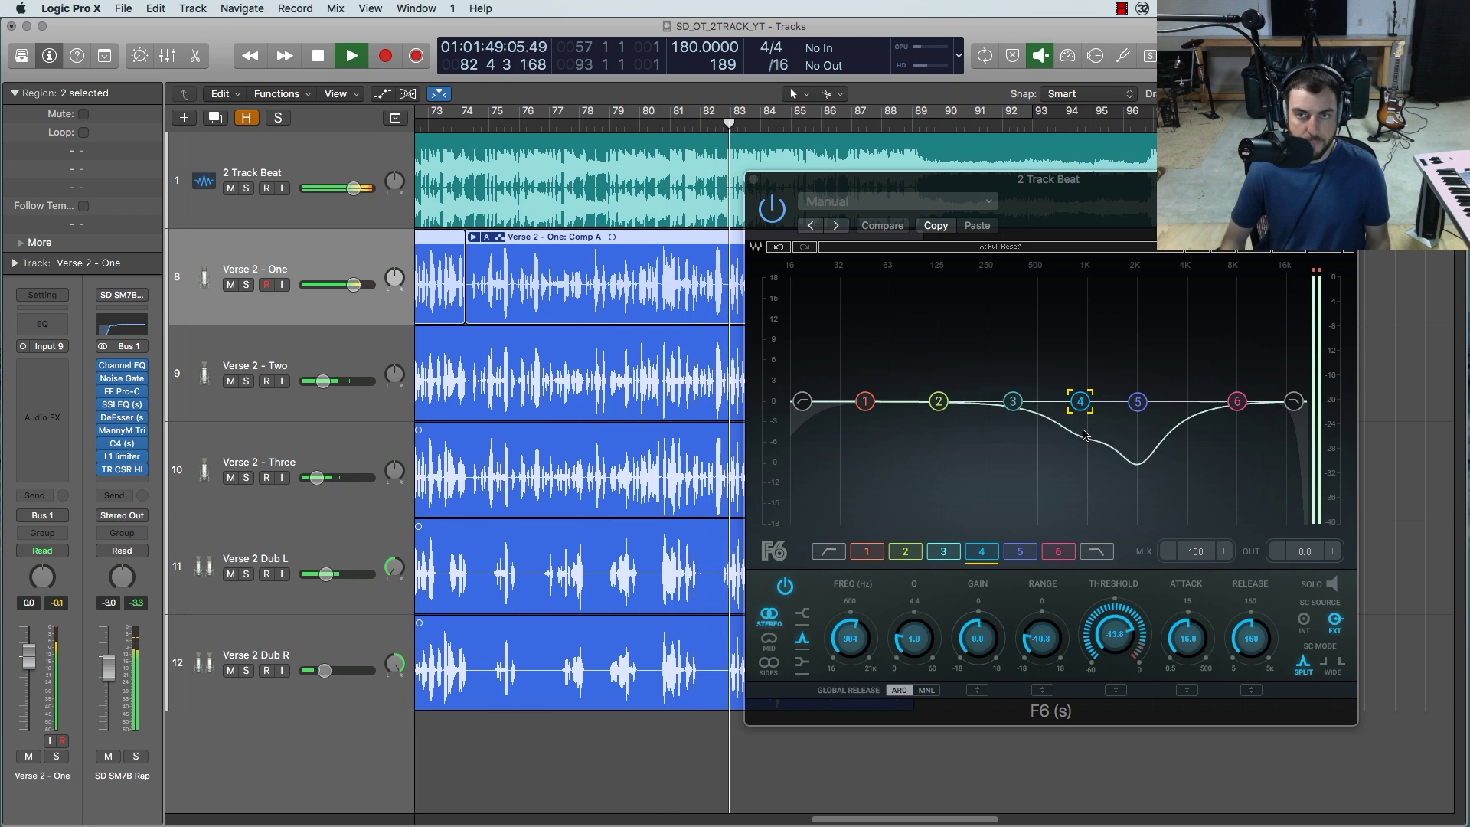
pyautogui.press('space')
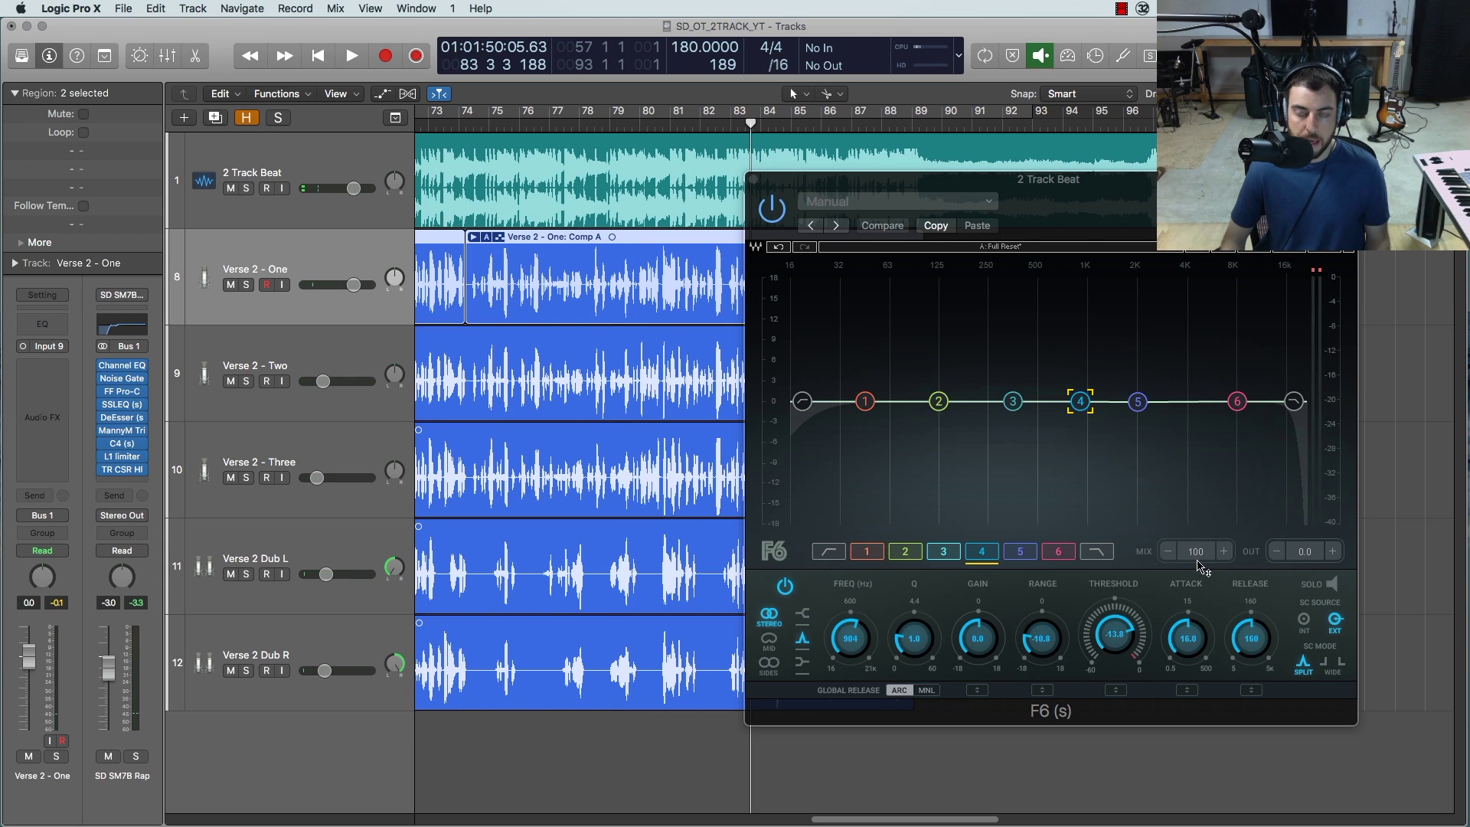
# Step: Play the verse from about bar 81 while switching F6's Mix between 0 and 100, ending at 100
pyautogui.moveTo(1196, 551); pyautogui.dragTo(1196, 628)
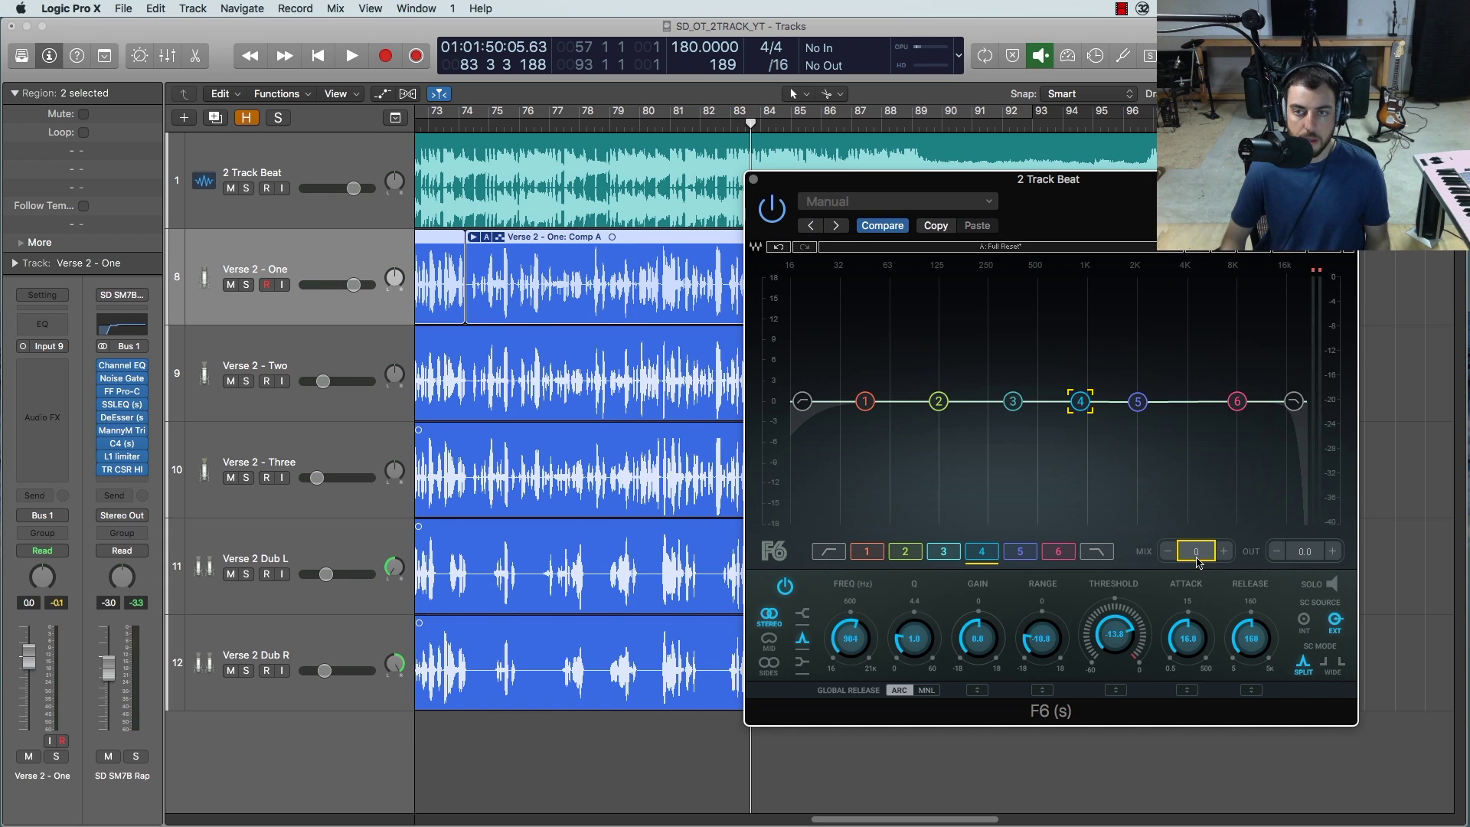
pyautogui.press('space')
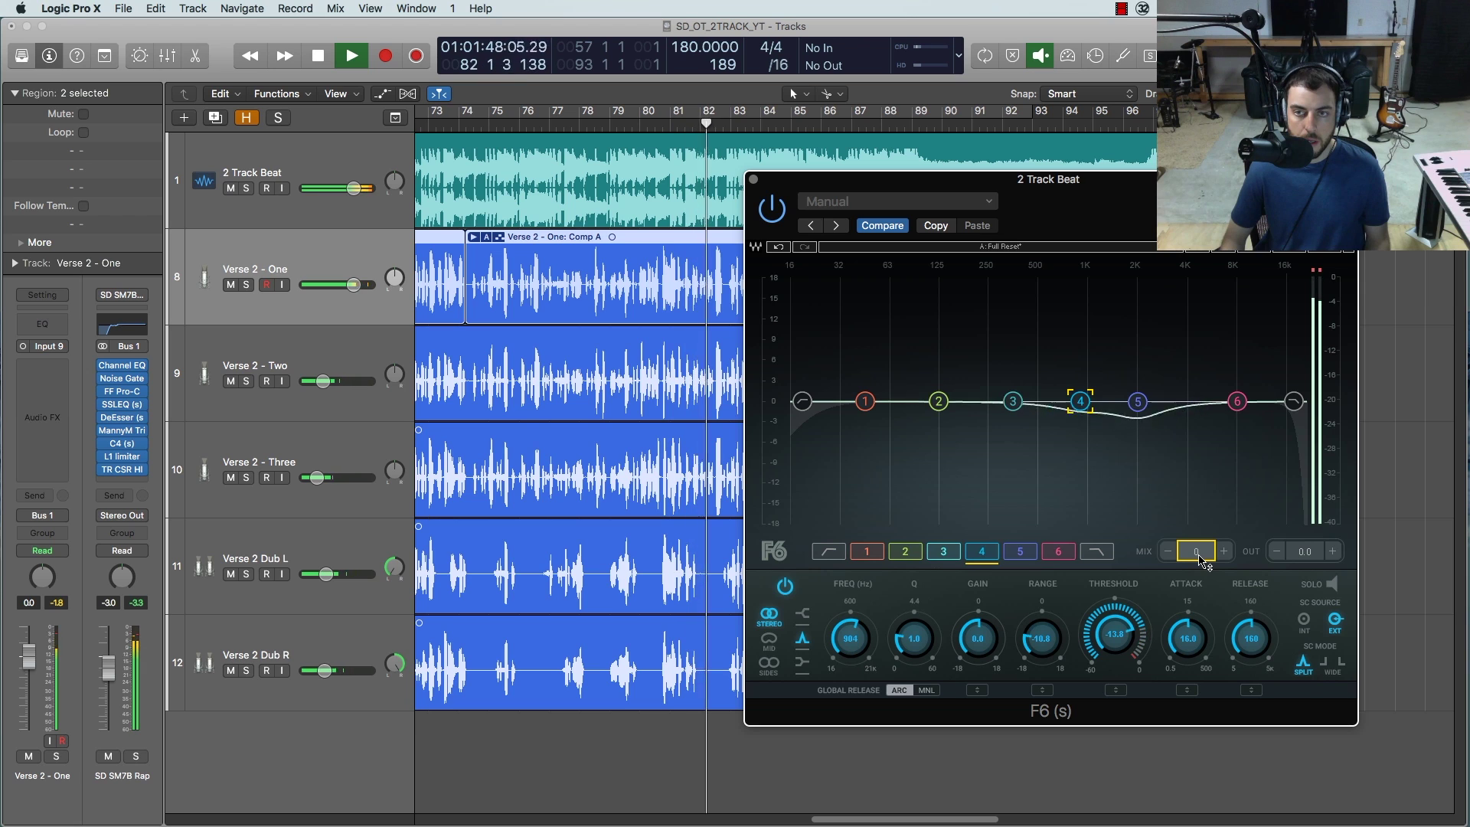
pyautogui.moveTo(1199, 557); pyautogui.dragTo(1199, 480)
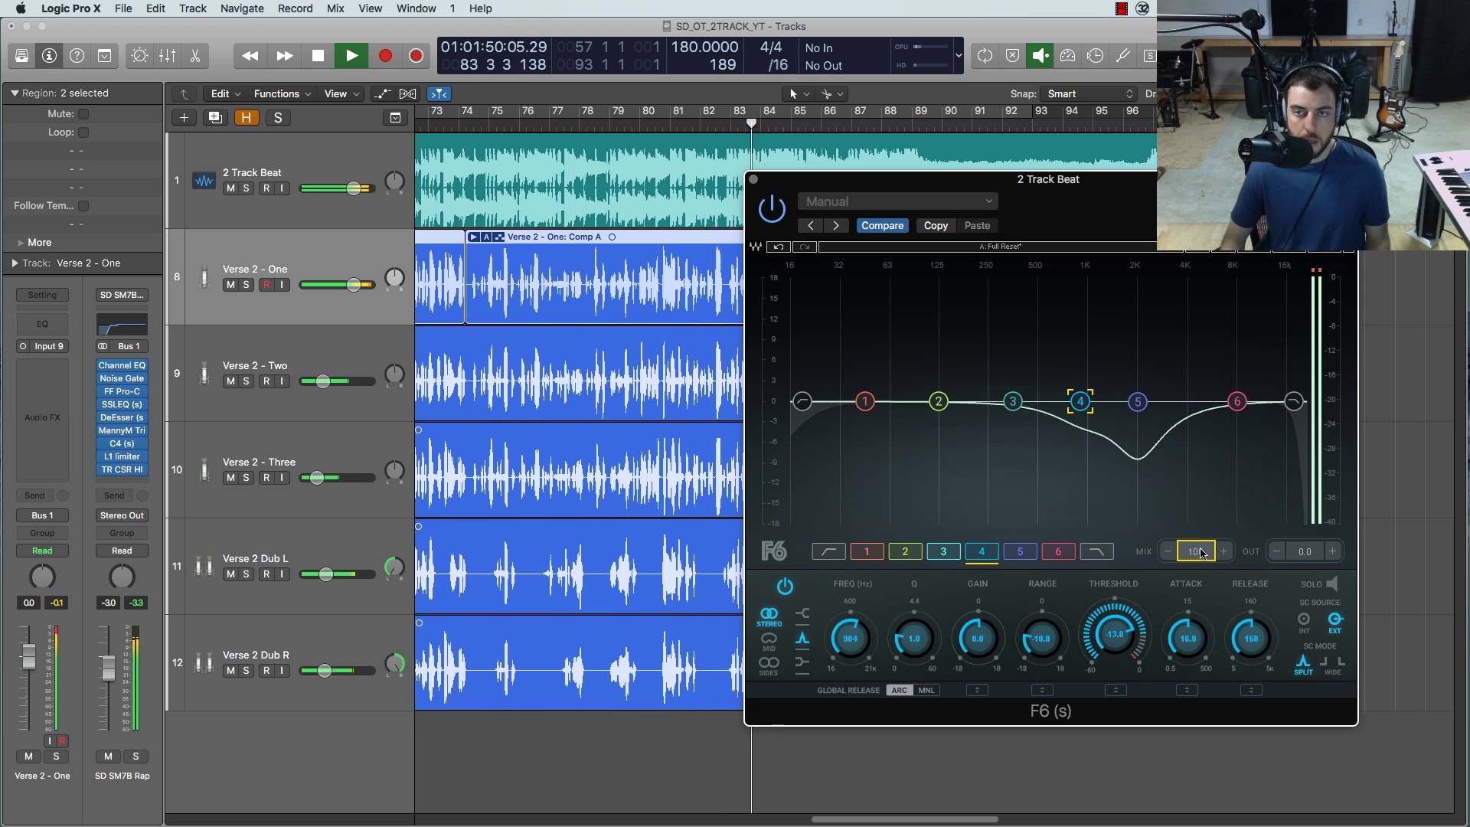
pyautogui.moveTo(1201, 553); pyautogui.dragTo(1201, 630)
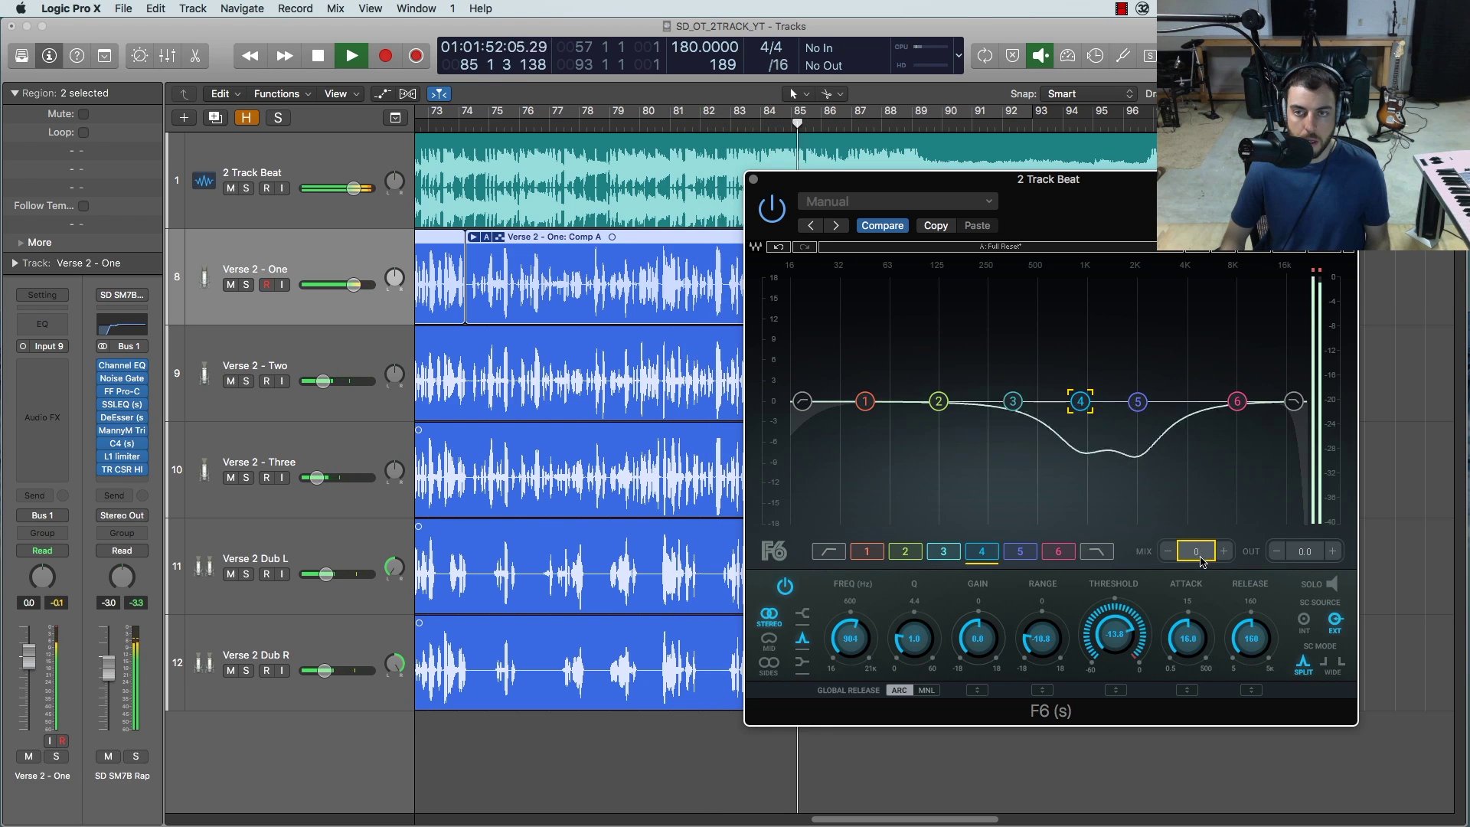
pyautogui.moveTo(1200, 557); pyautogui.dragTo(1200, 480)
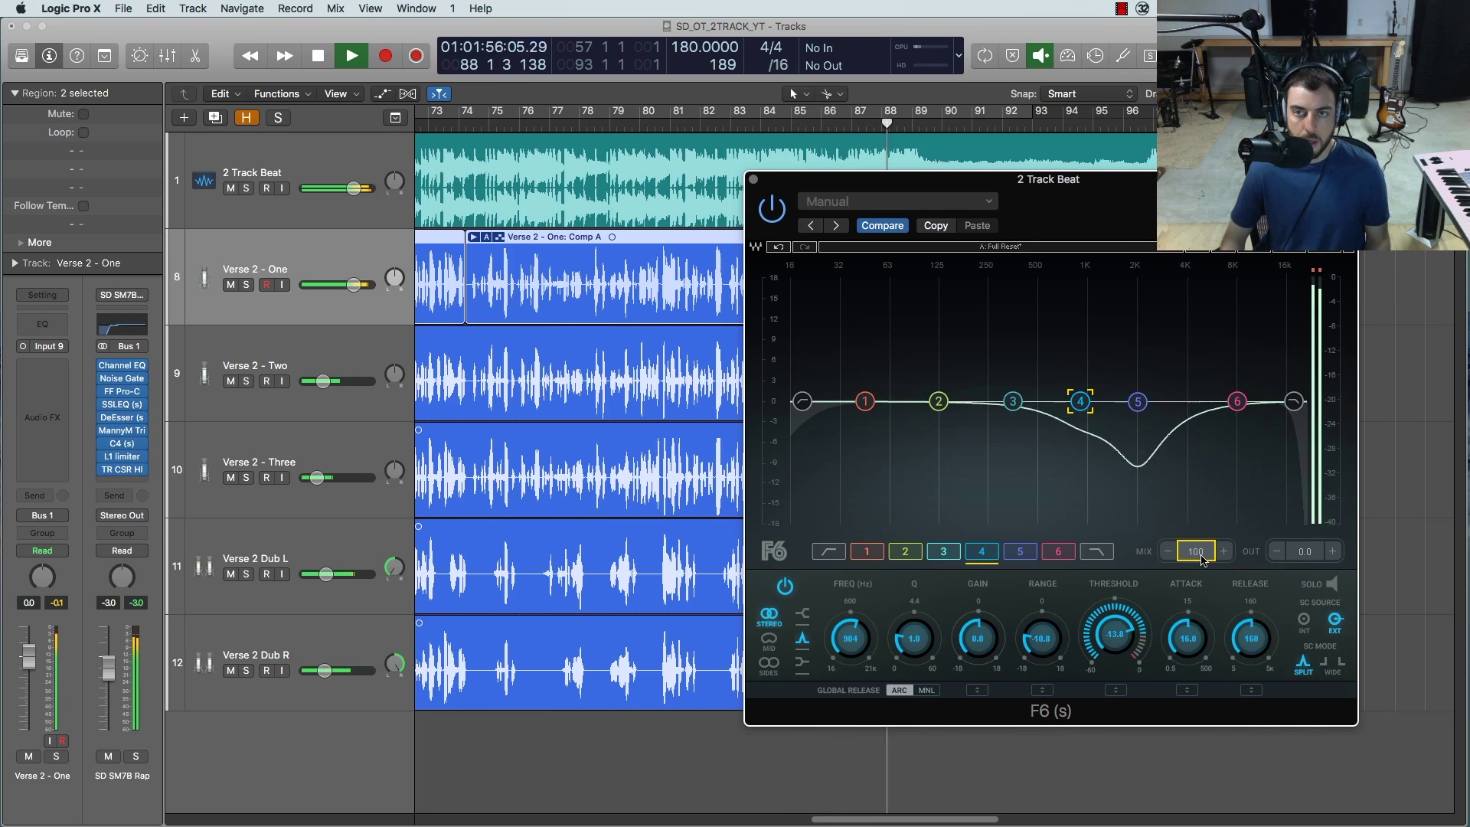
# Step: Stop playback and compare F6's bands 4 and 5 on the beat's mids
pyautogui.press('space')
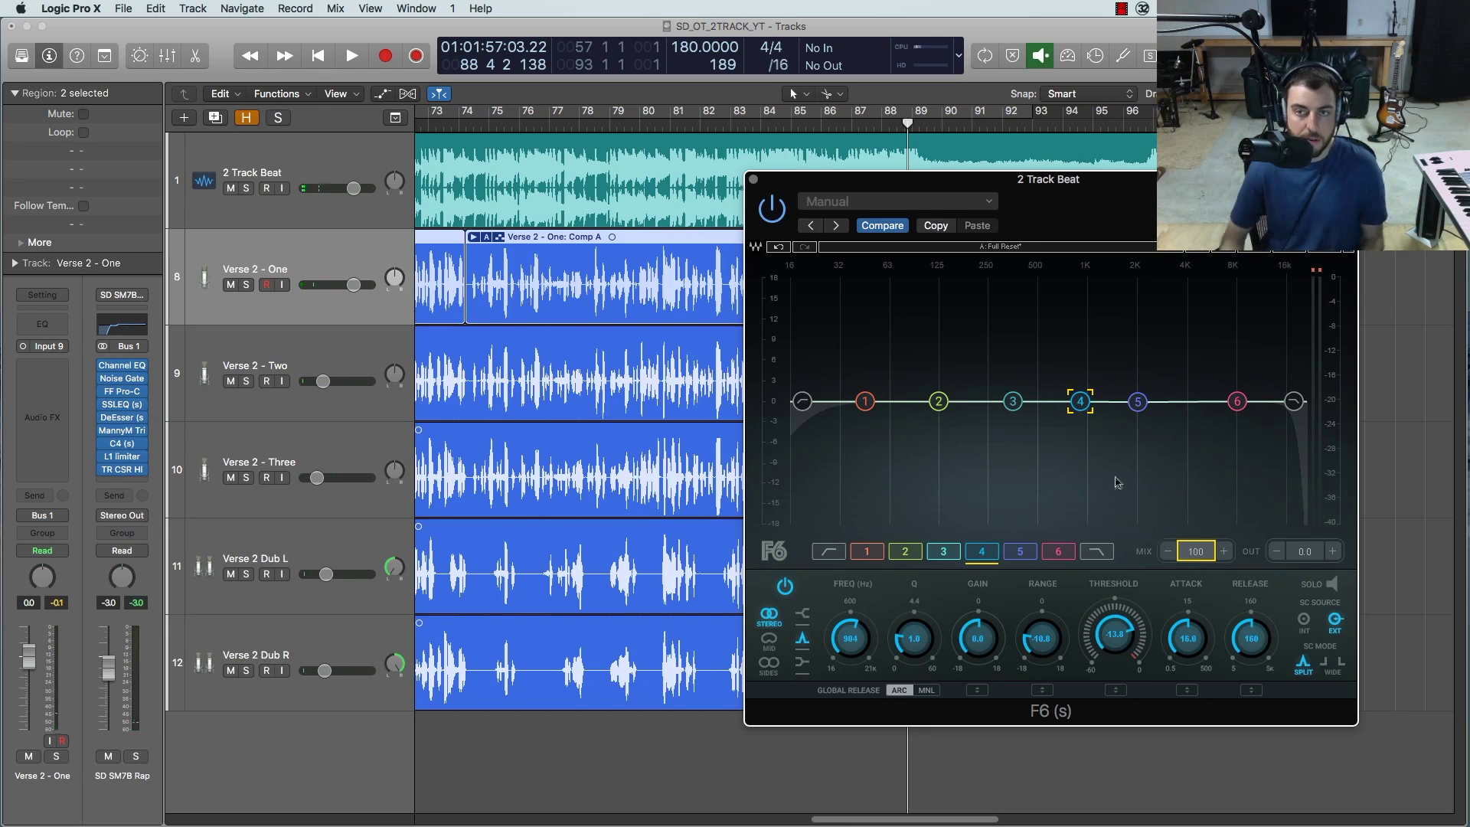
pyautogui.click(1137, 404)
pyautogui.click(1081, 404)
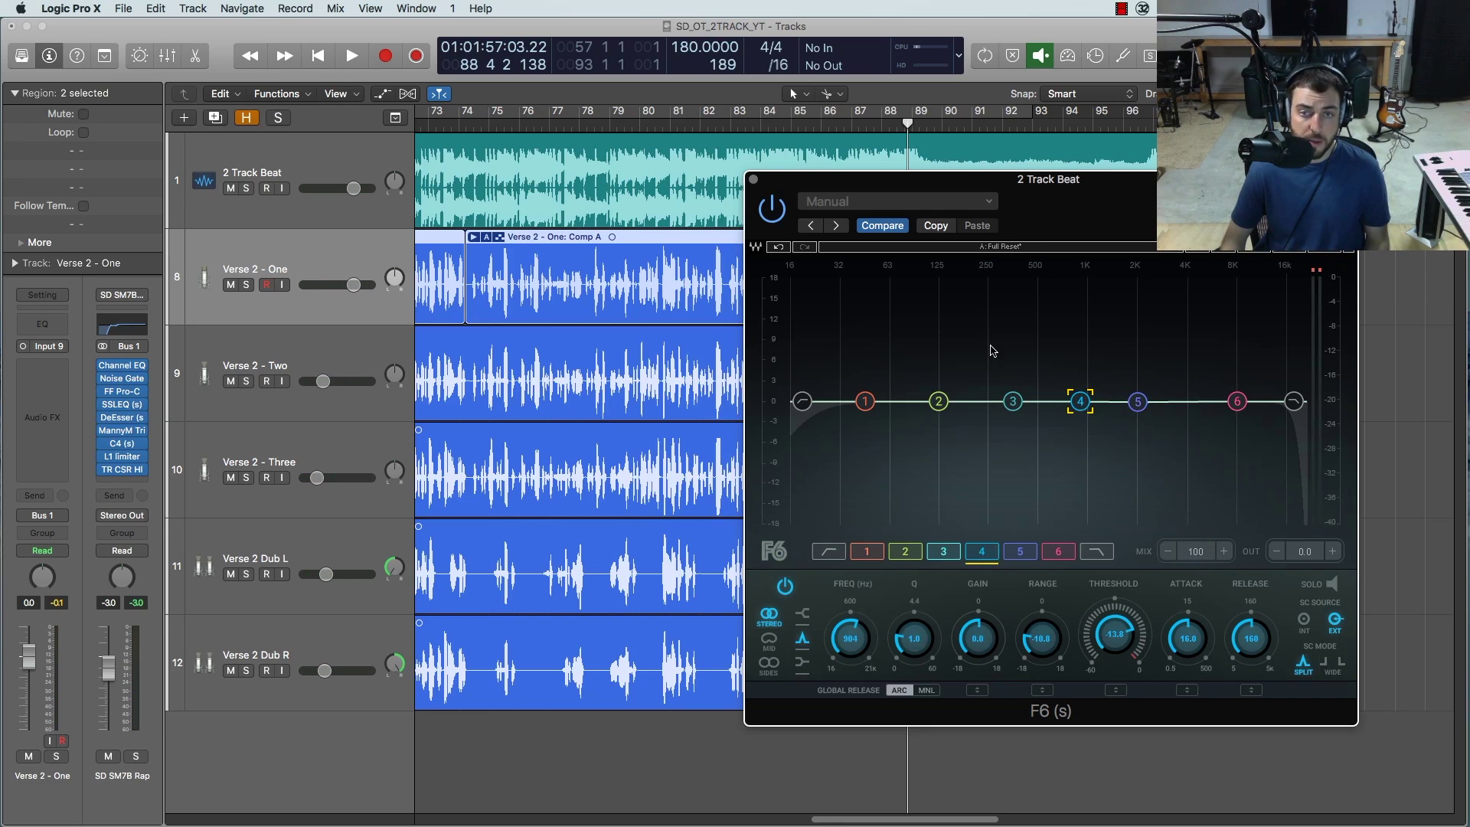
pyautogui.click(1137, 404)
pyautogui.click(1081, 403)
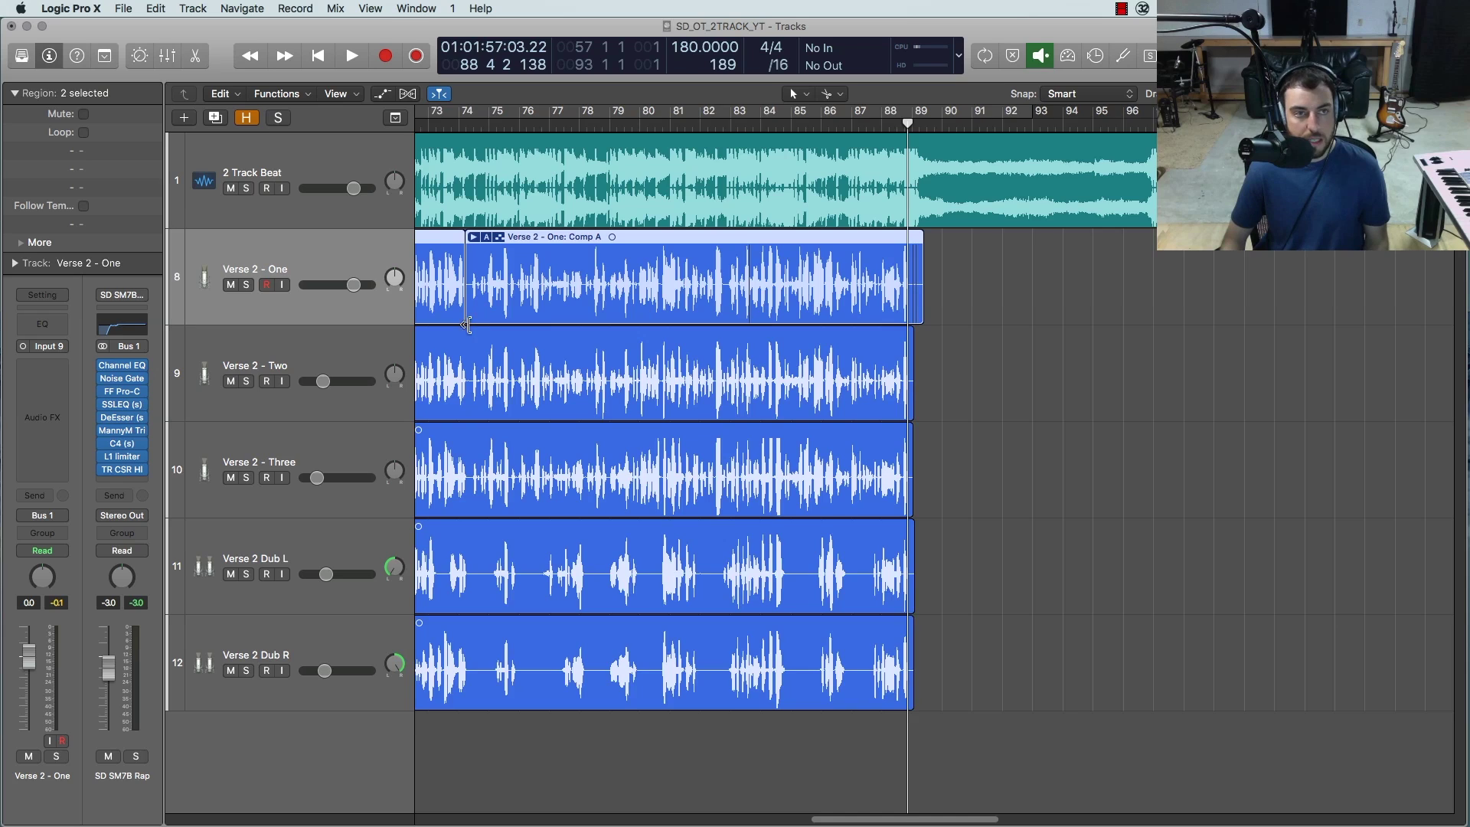
# Step: Clear the 2 Track Beat's peak readout and play the beat soloed from bar 79 to about bar 84, ending with solo off
pyautogui.hscroll(-3, 696, 374)
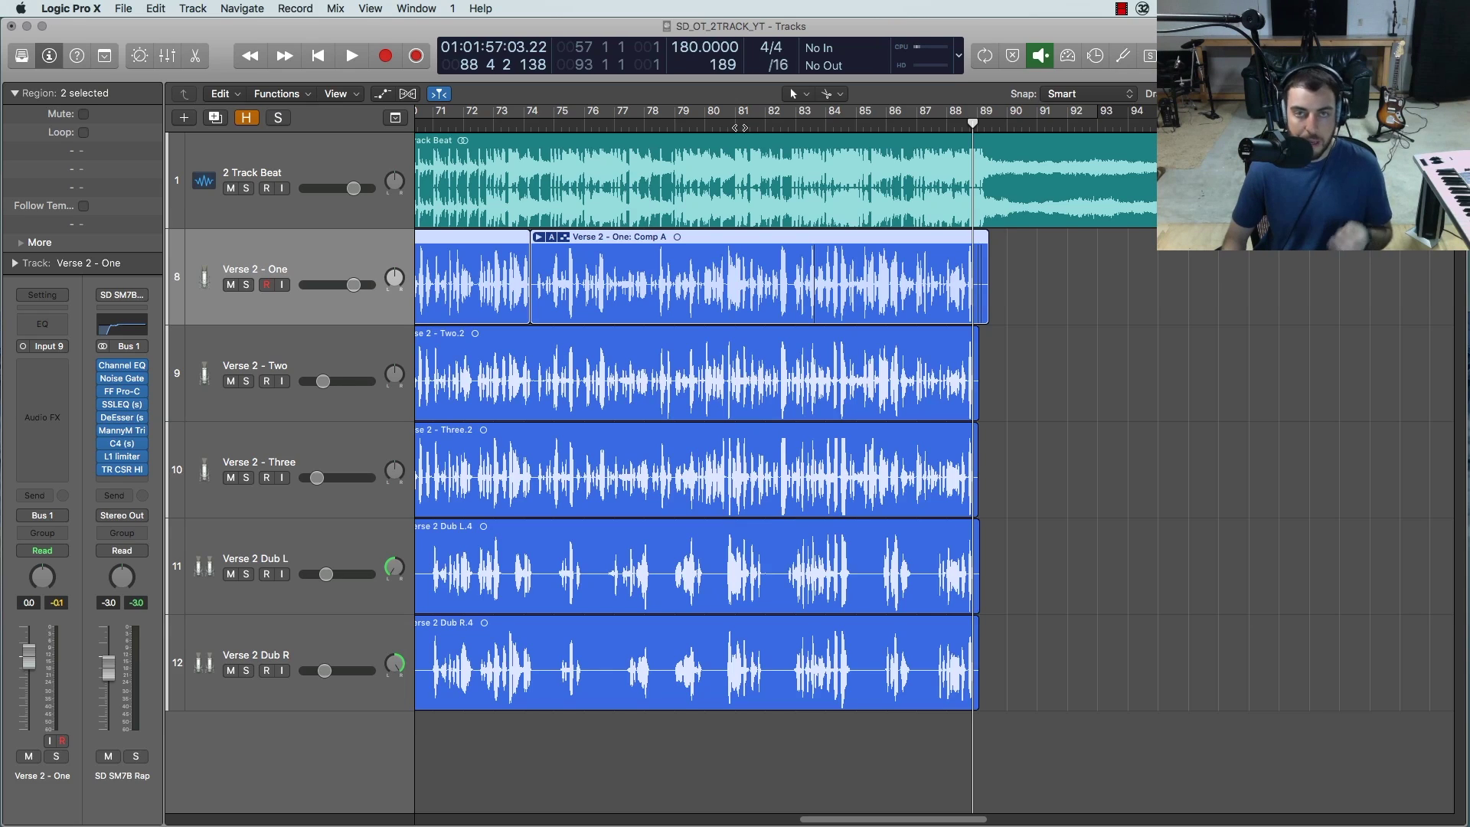
pyautogui.click(675, 128)
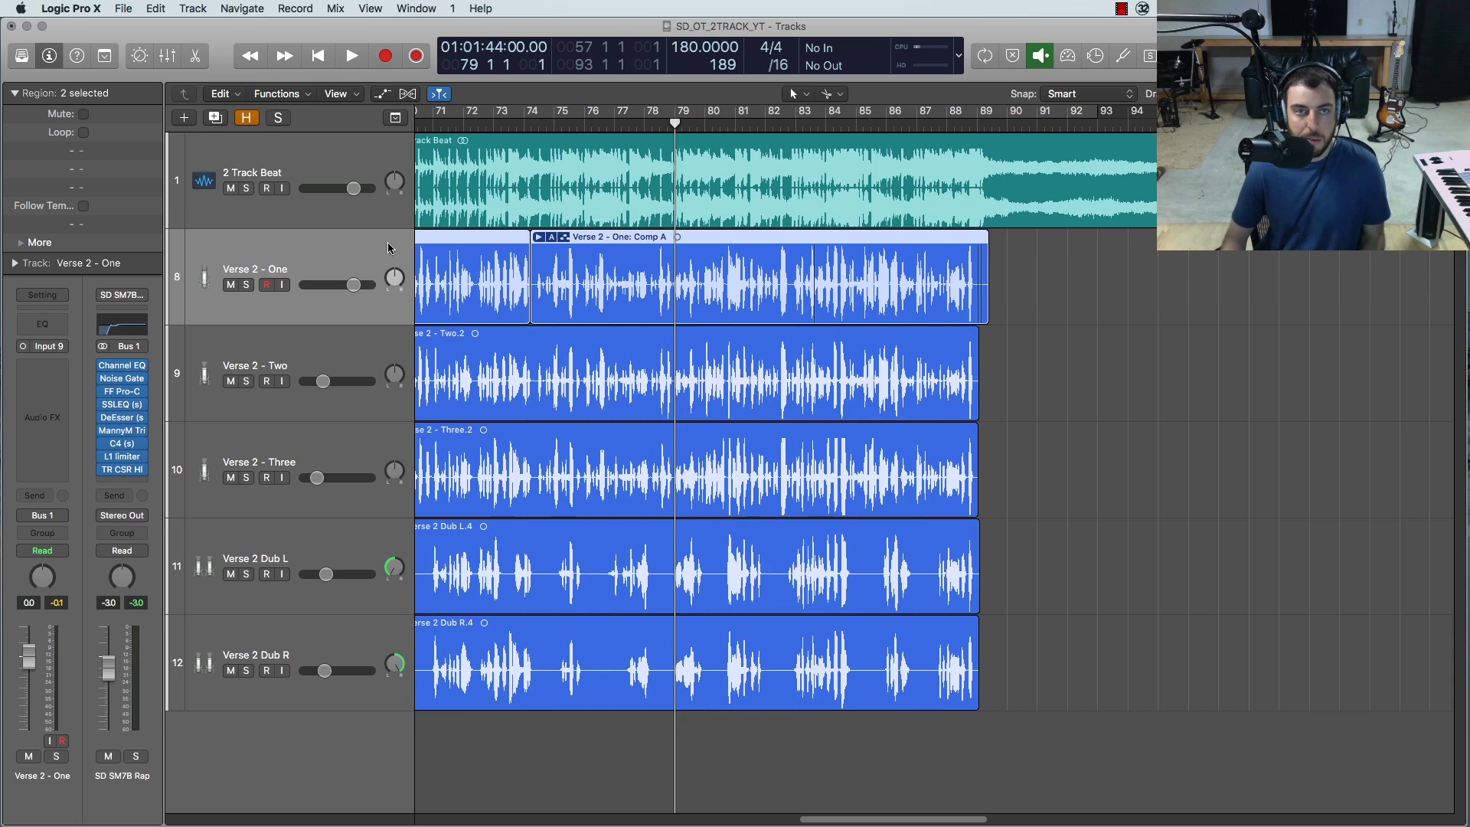
pyautogui.click(329, 156)
pyautogui.click(57, 603)
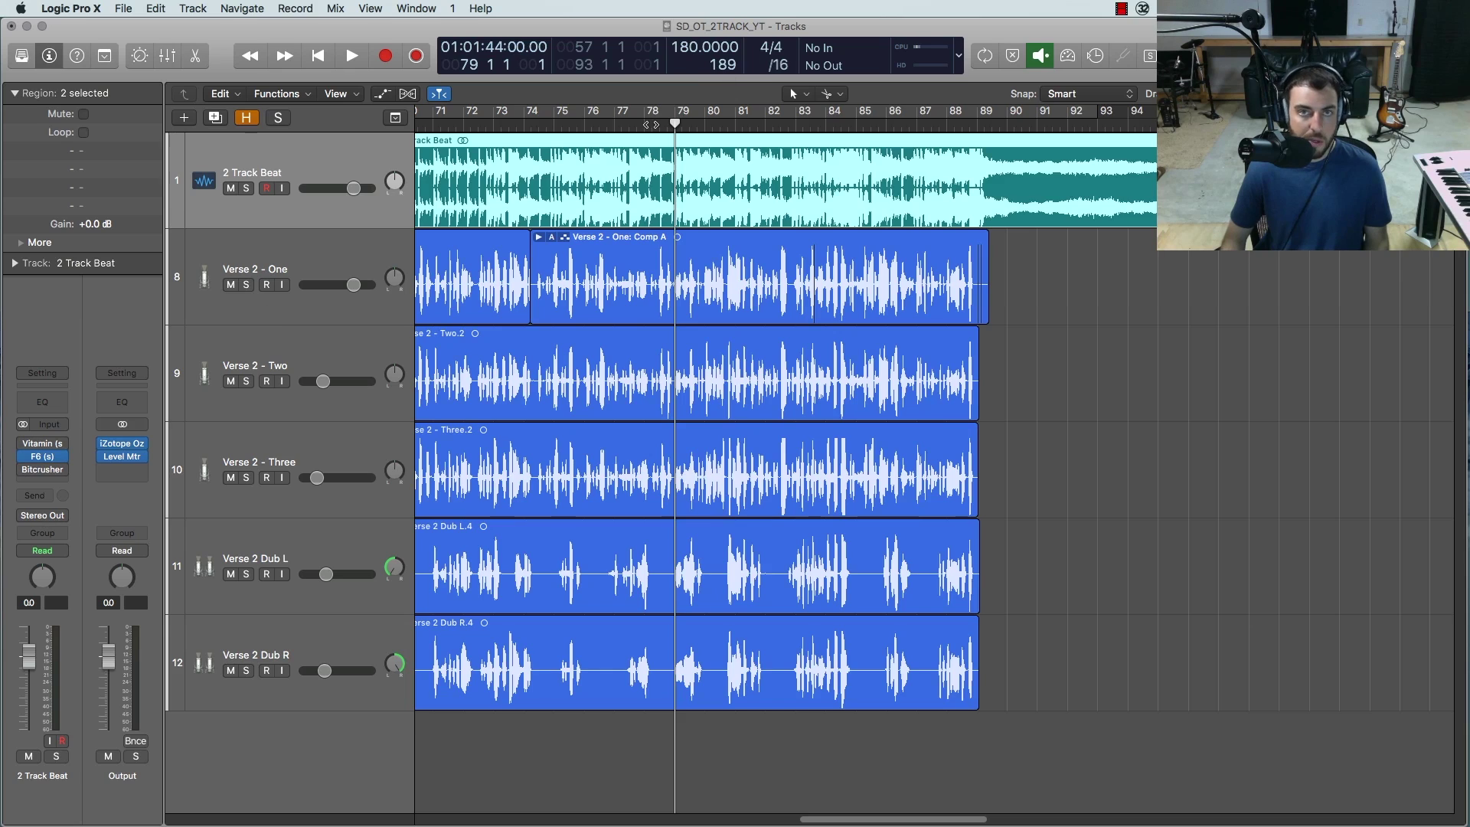
pyautogui.click(246, 189)
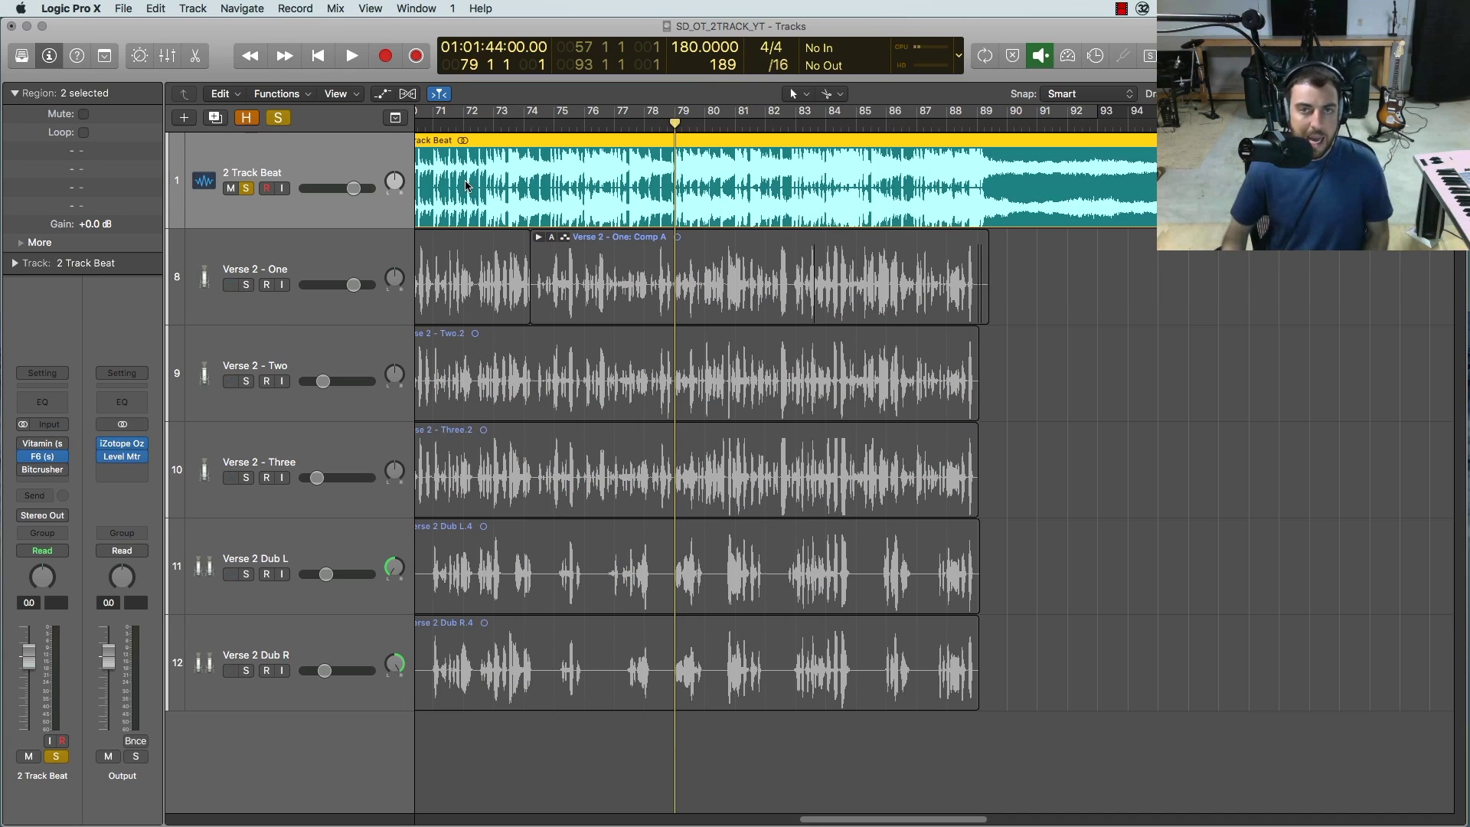
pyautogui.press('space')
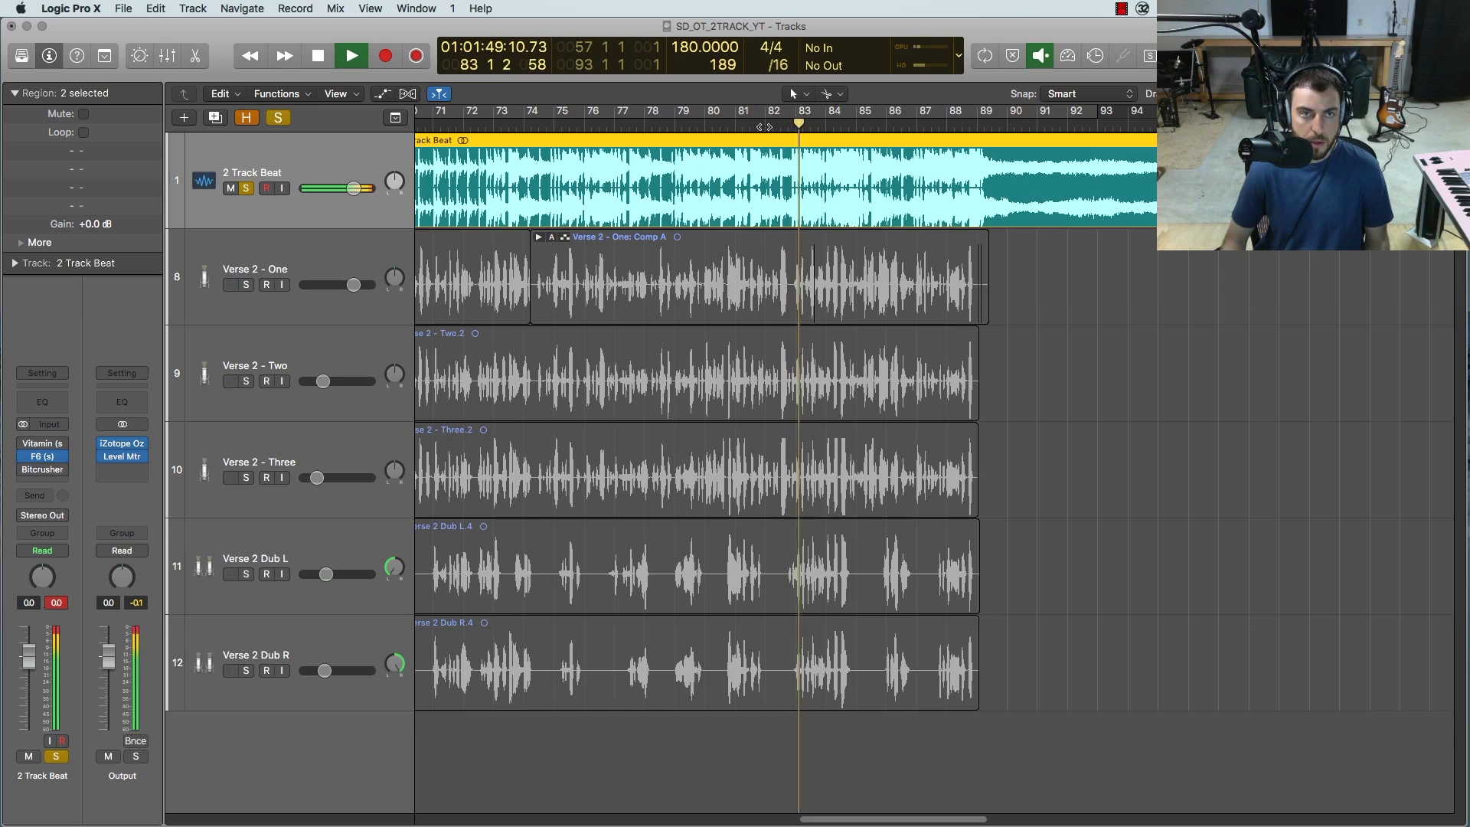
pyautogui.press('space')
pyautogui.click(247, 189)
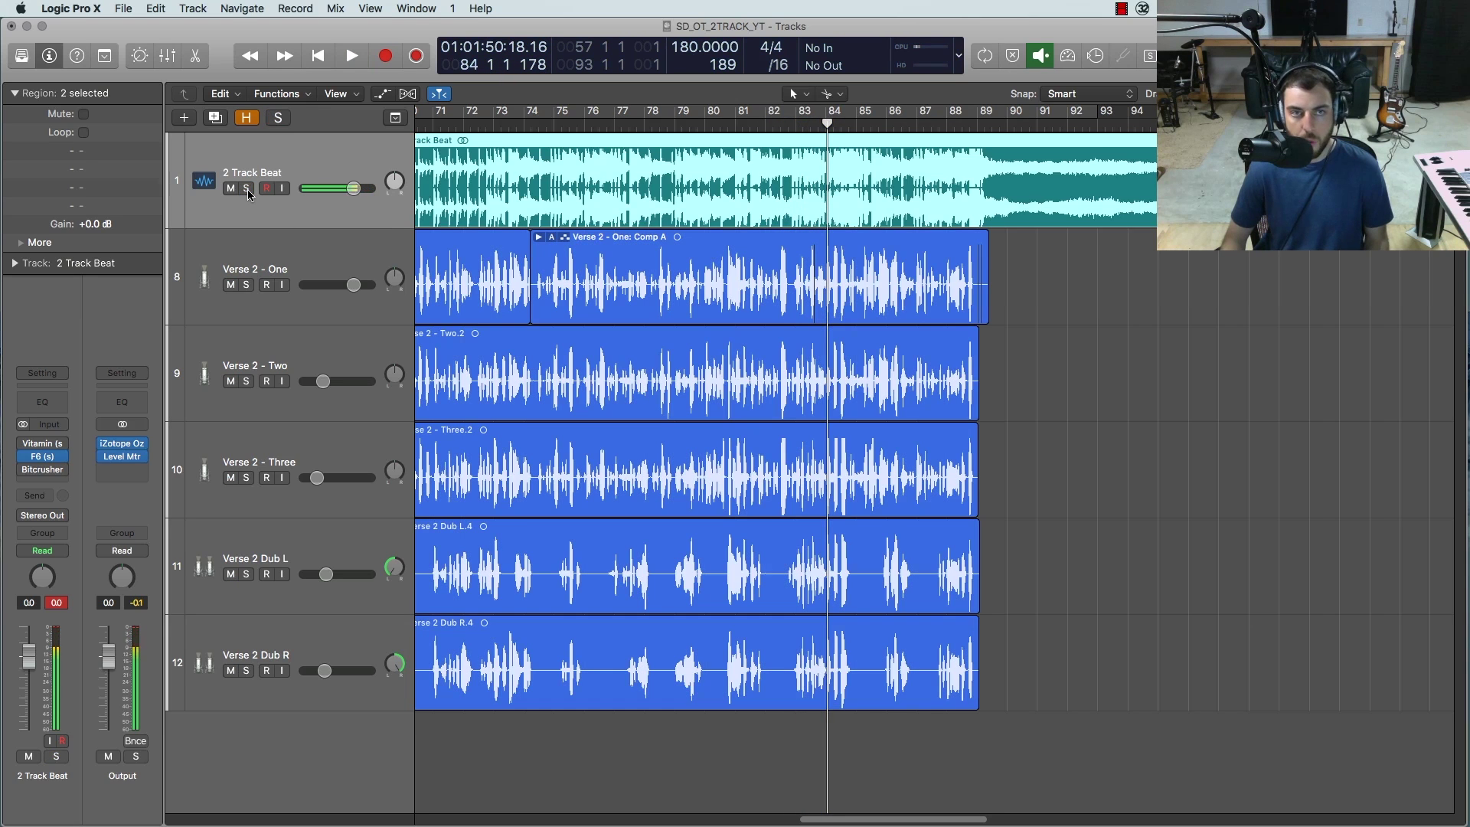
# Step: Place the playhead at bar 82, beat 3
pyautogui.moveTo(742, 124); pyautogui.dragTo(787, 124)
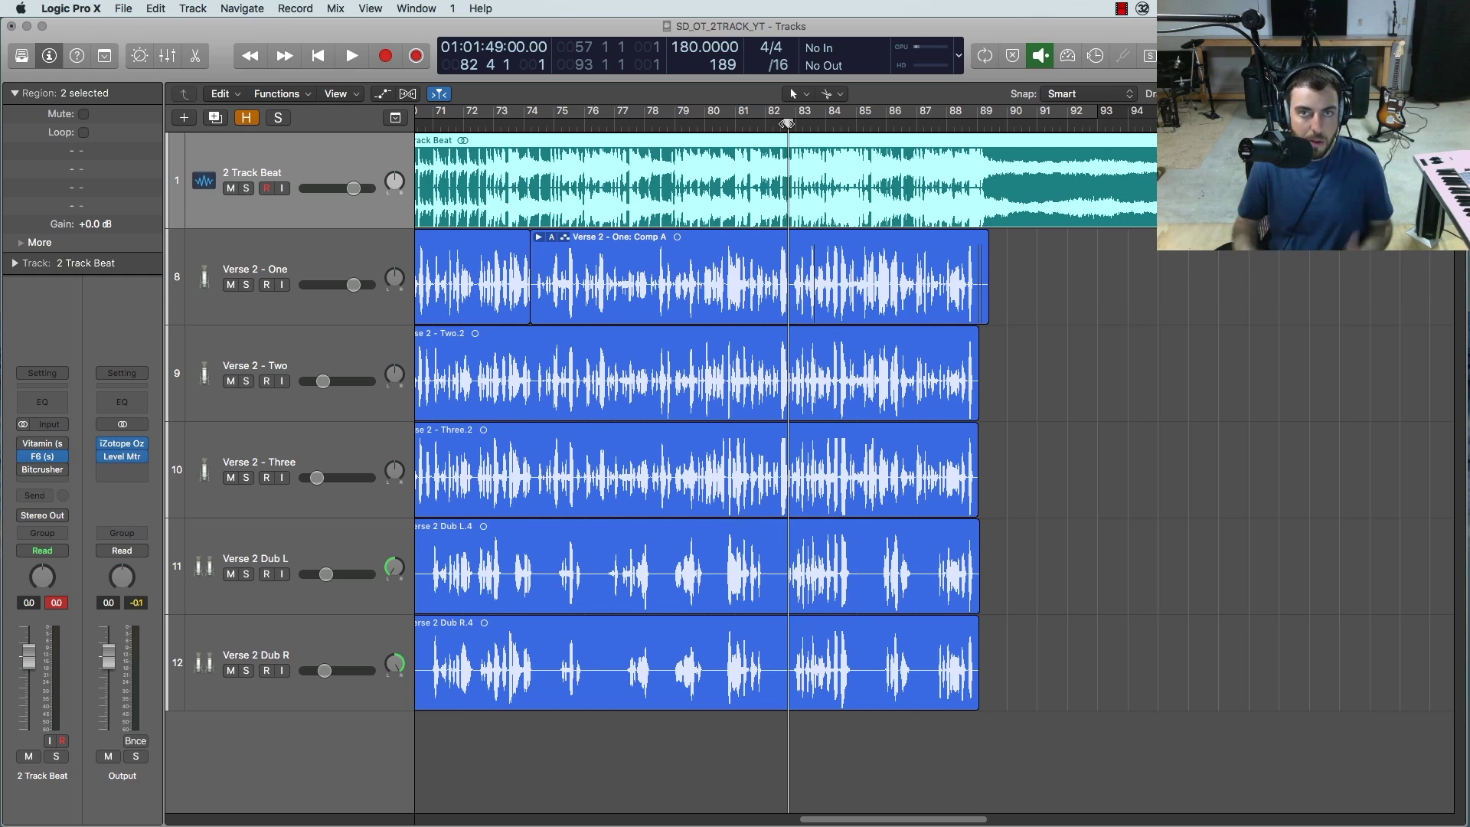
pyautogui.moveTo(787, 123); pyautogui.dragTo(780, 124)
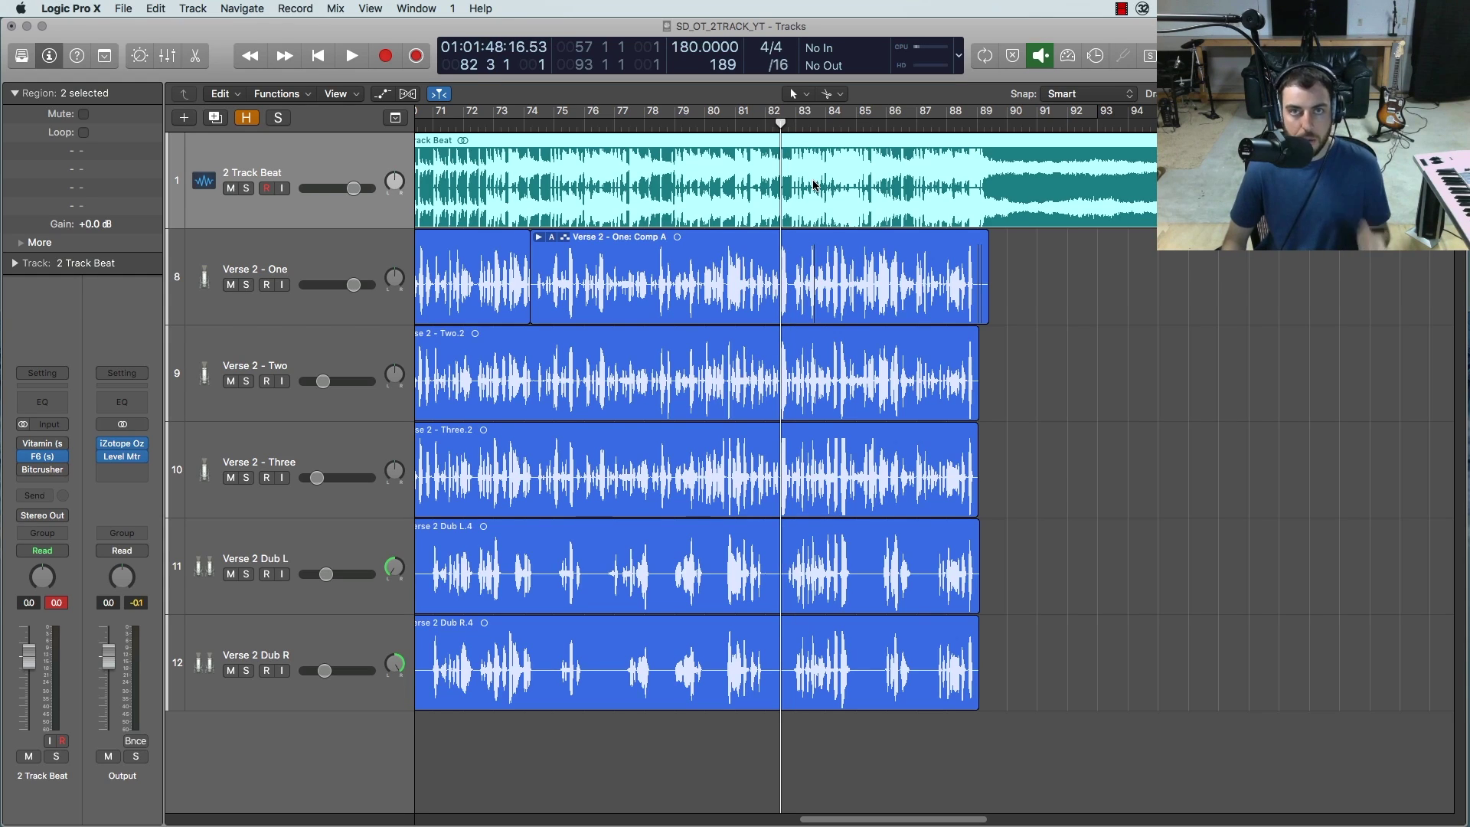
pyautogui.click(788, 124)
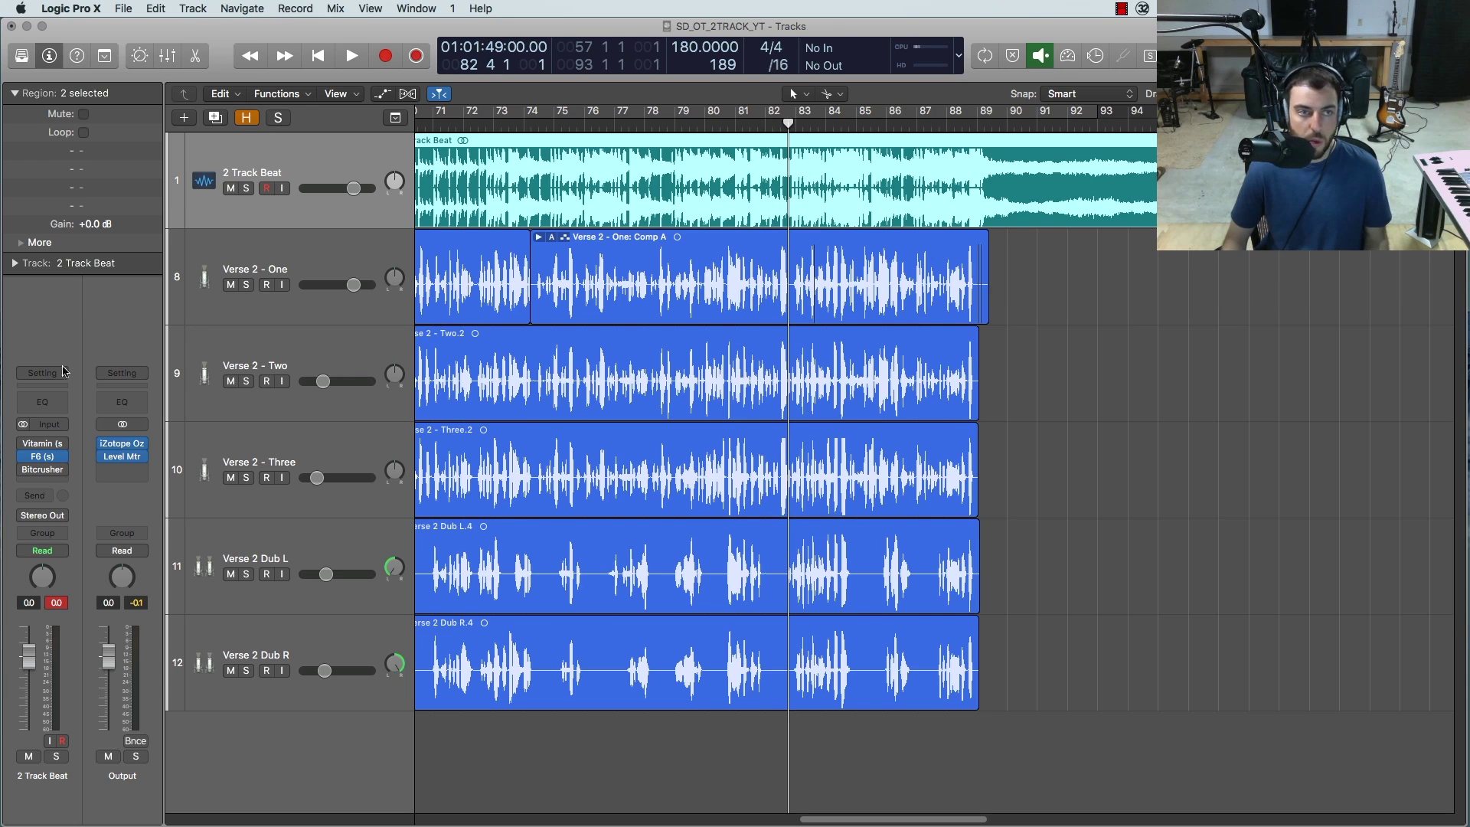
pyautogui.click(795, 124)
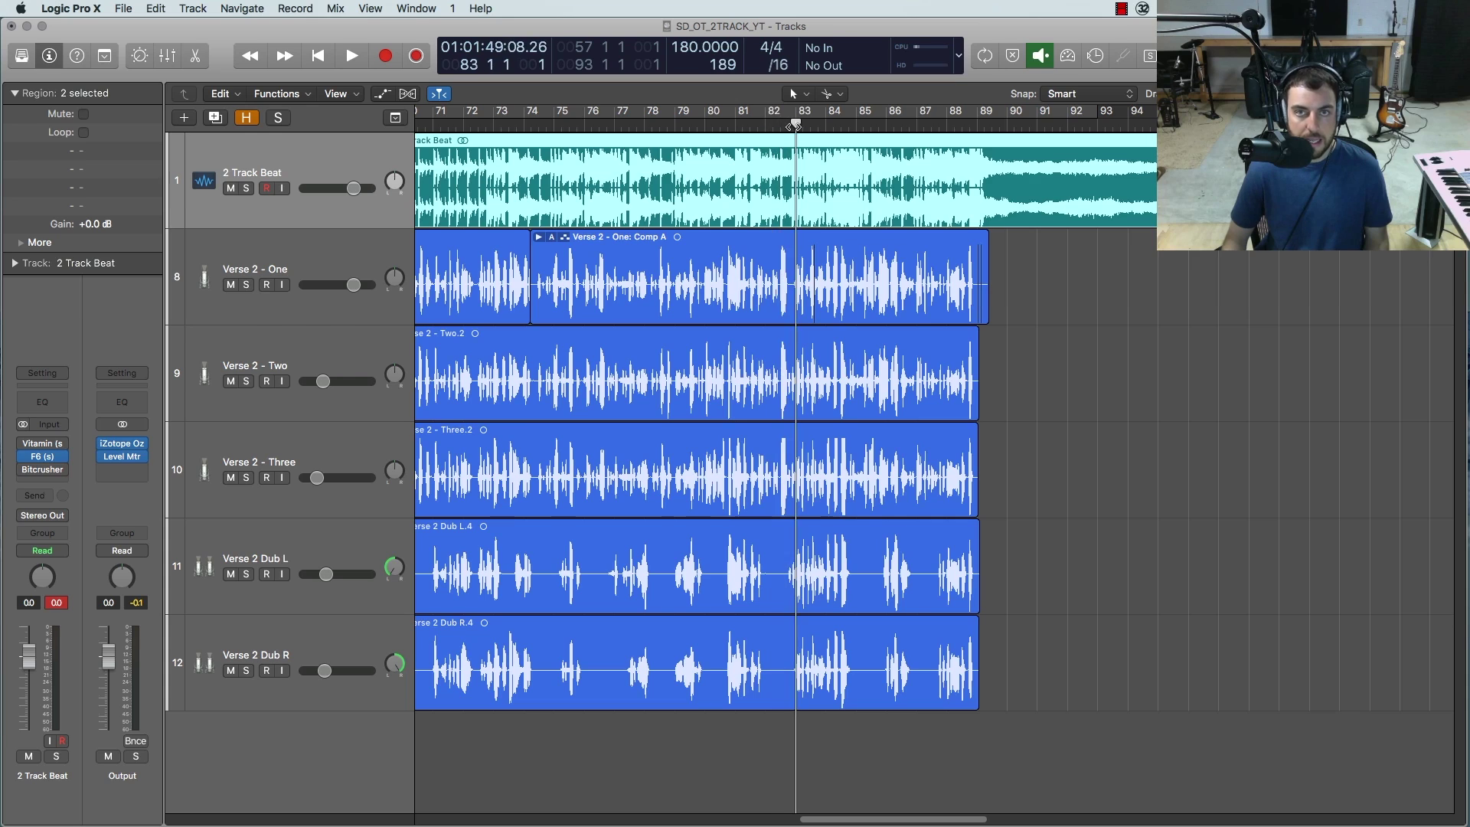
pyautogui.moveTo(796, 124); pyautogui.dragTo(780, 124)
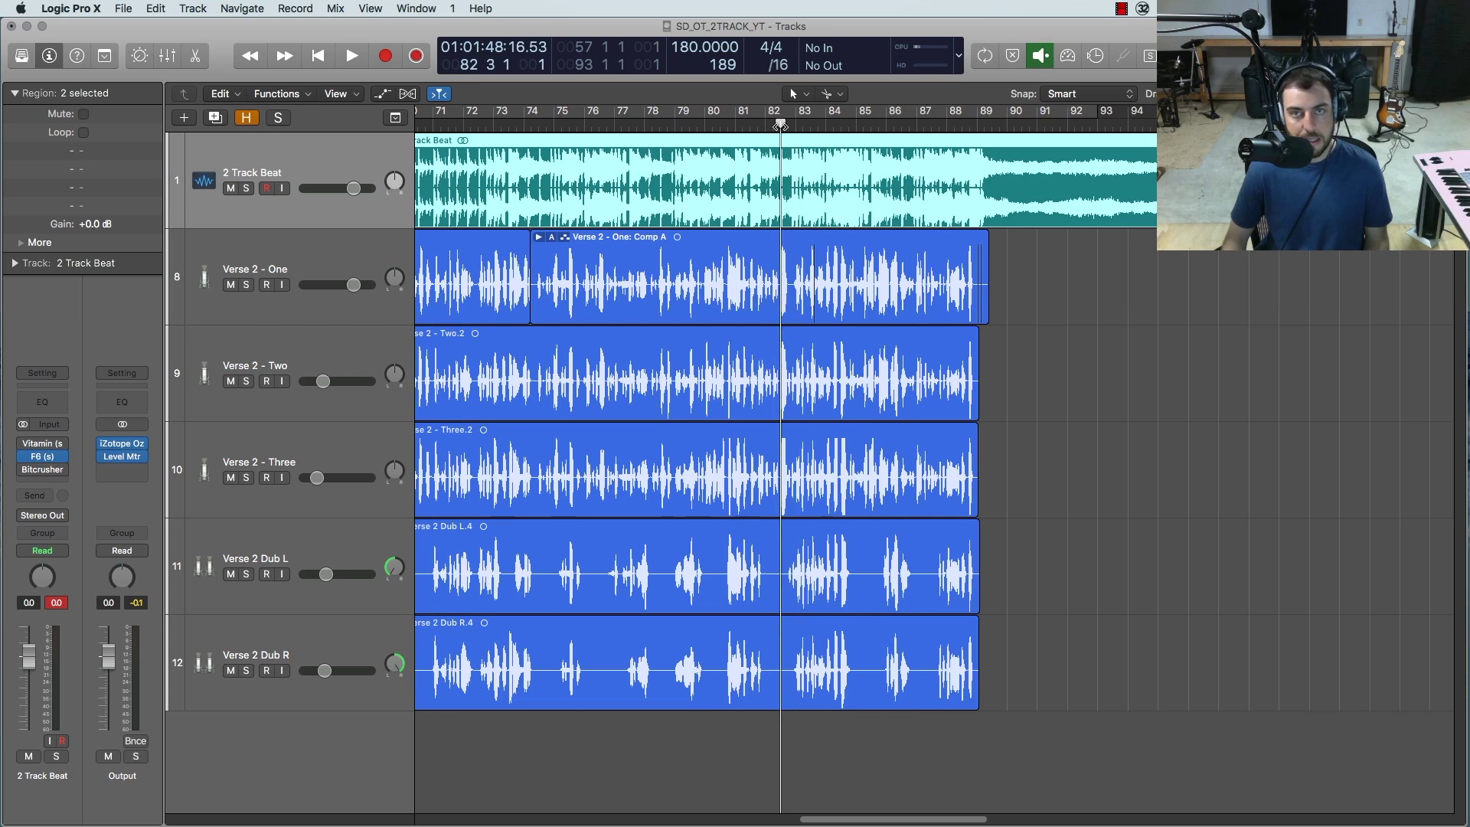
# Step: Open Vitamin on the 2 Track Beat and set the width of all five bands to 1.00 with the Width Master
pyautogui.click(46, 449)
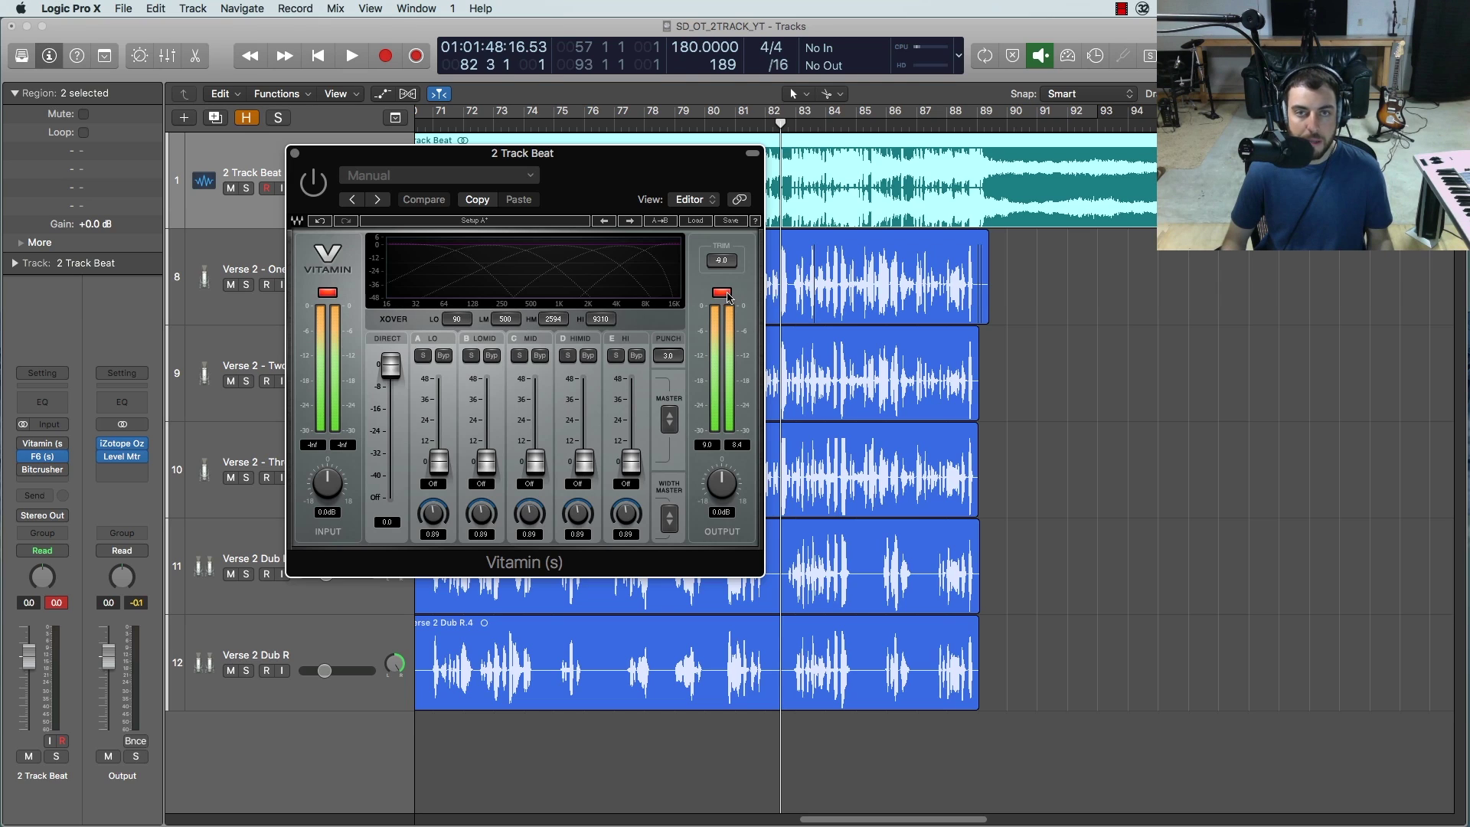
pyautogui.moveTo(523, 158); pyautogui.dragTo(533, 158)
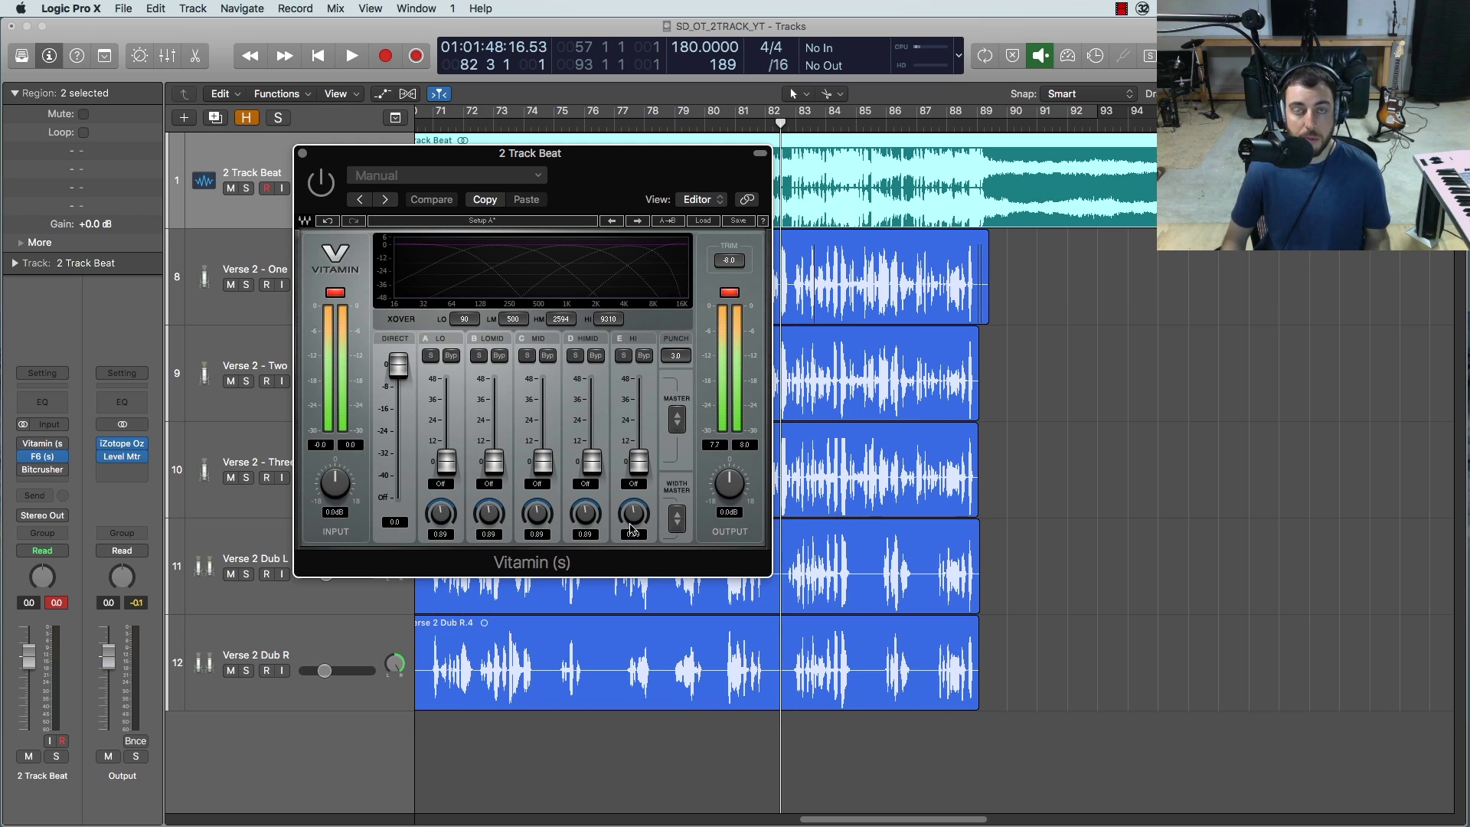
pyautogui.moveTo(677, 519); pyautogui.dragTo(677, 516)
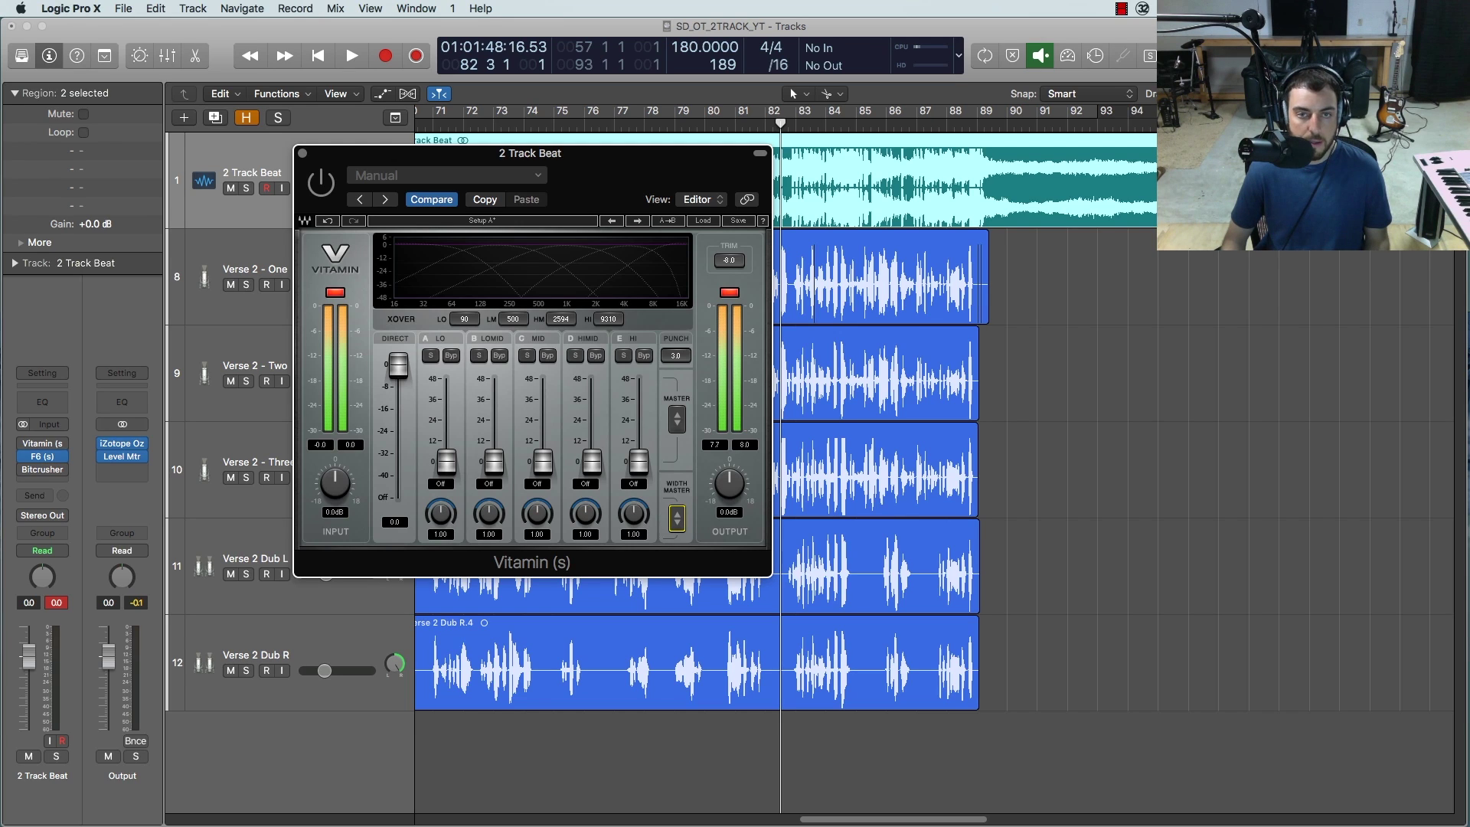
pyautogui.moveTo(541, 165); pyautogui.dragTo(656, 157)
# Step: Play the mix from about bar 82 to bar 88 while watching the beat's peak level, and enable Vitamin
pyautogui.press('space')
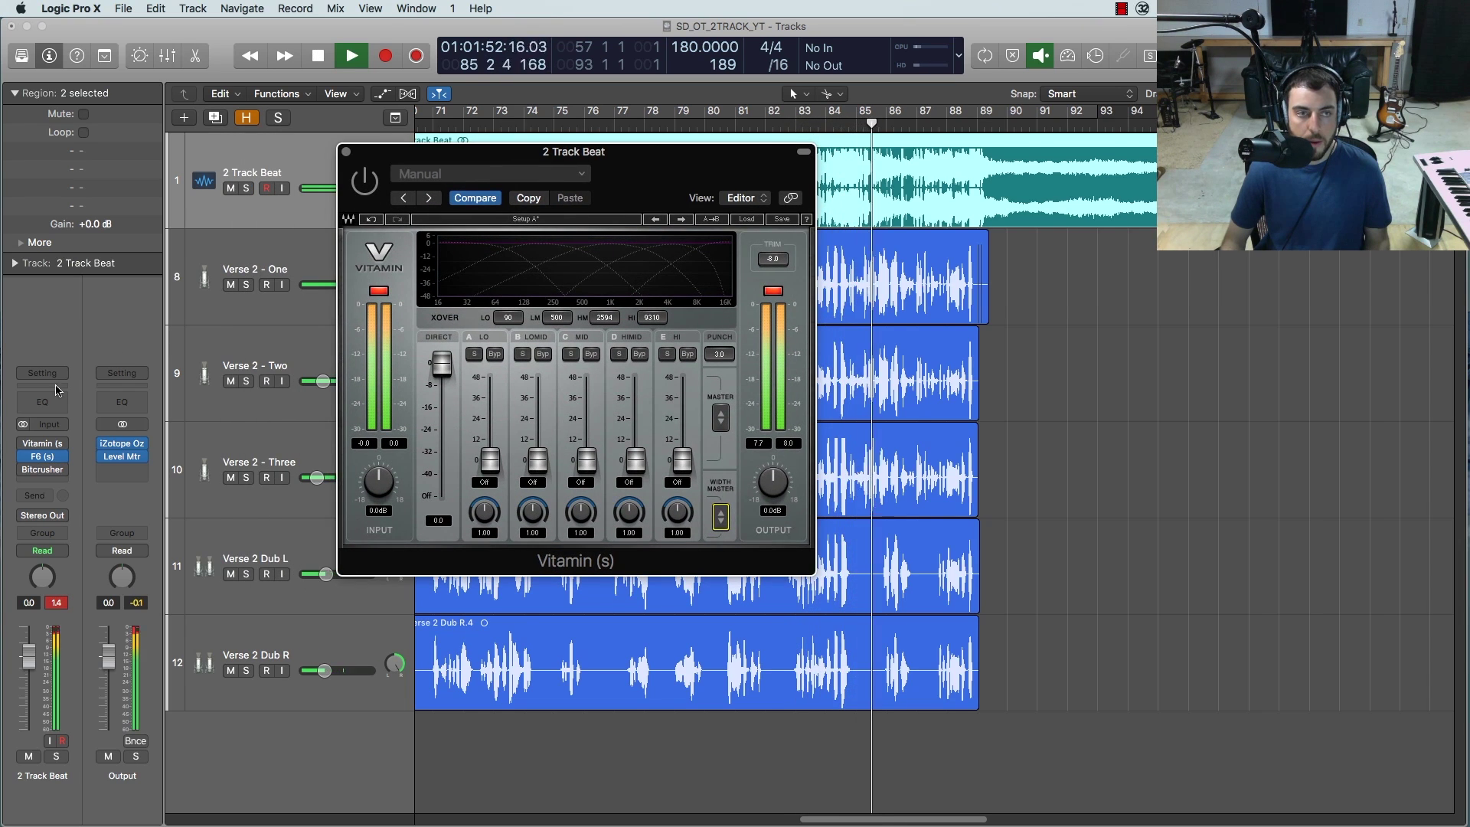
pyautogui.moveTo(23, 450)
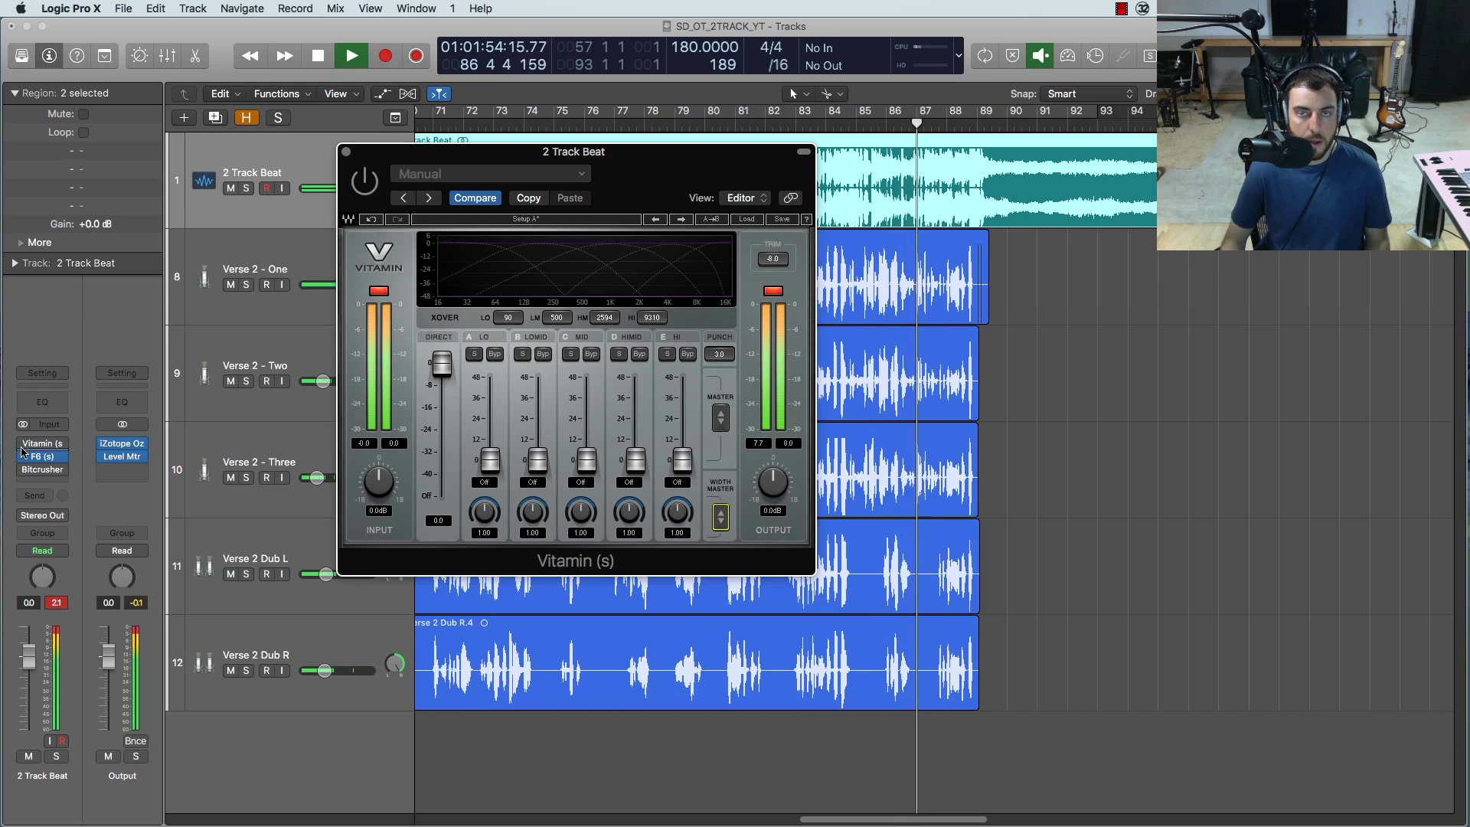
pyautogui.press('space')
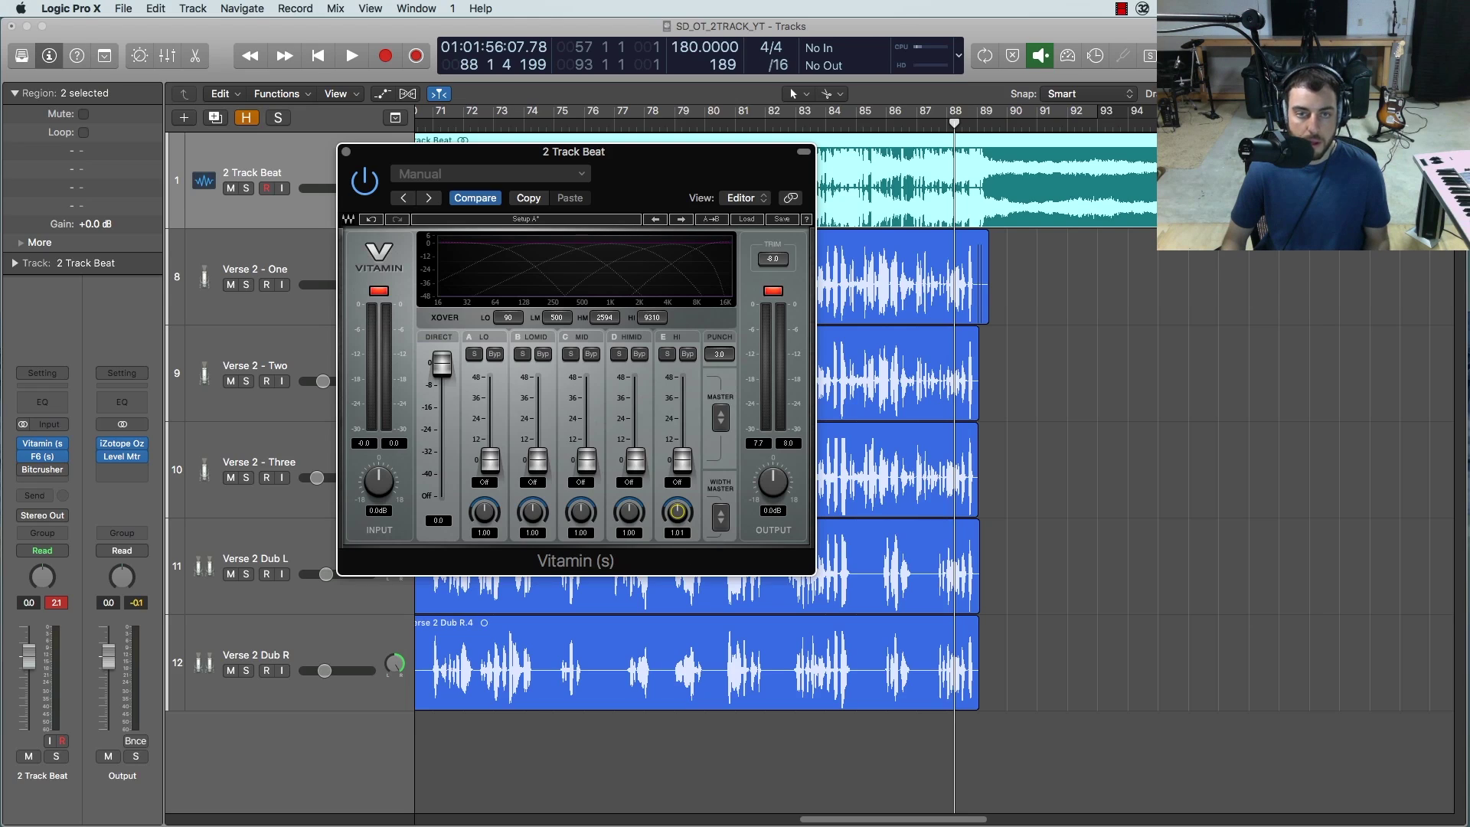
# Step: Lower all Vitamin band widths together and compare playback with Vitamin bypassed and active, leaving it enabled and its window closed
pyautogui.click(721, 518)
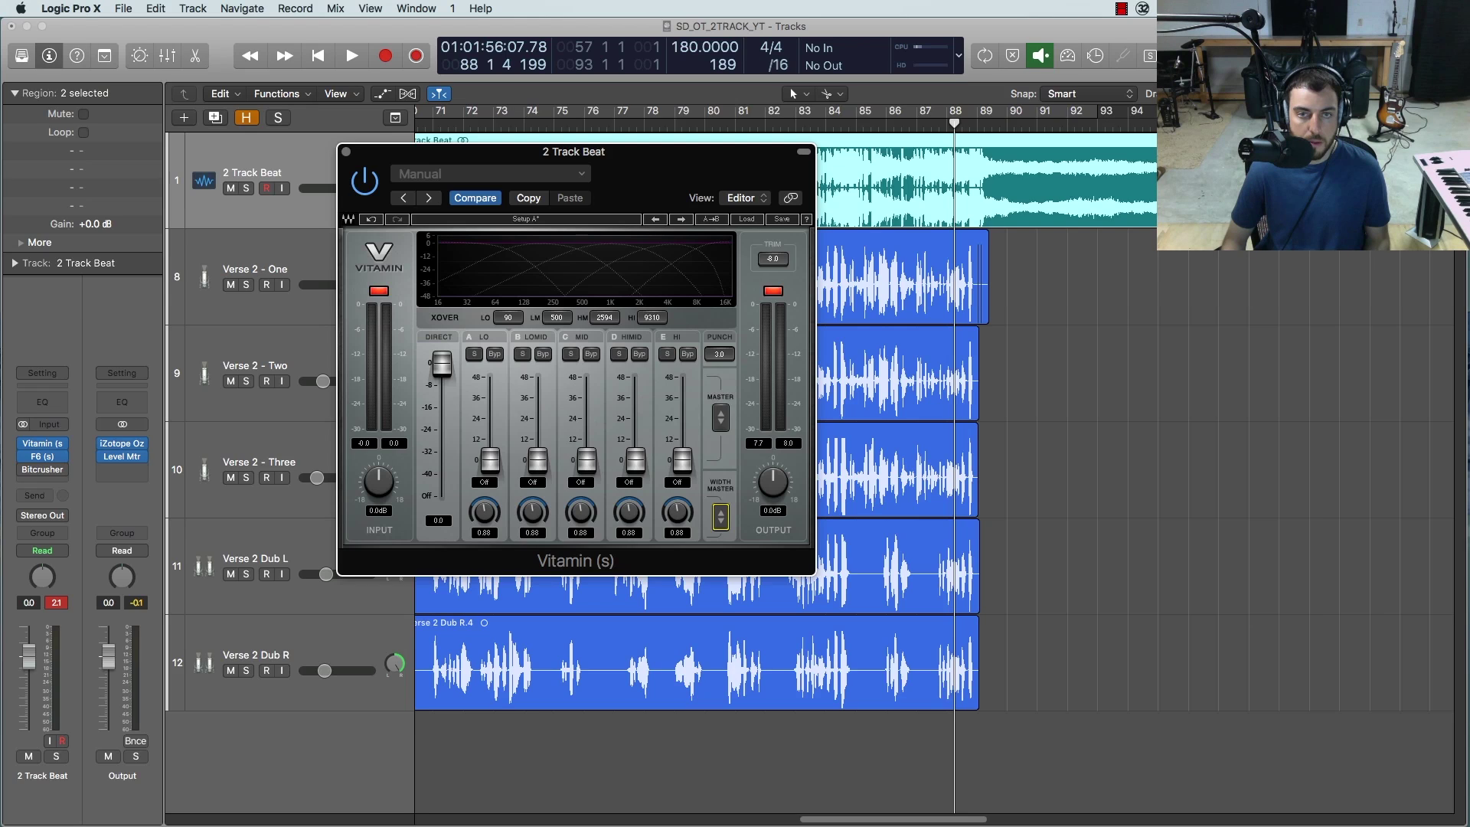
pyautogui.press('space')
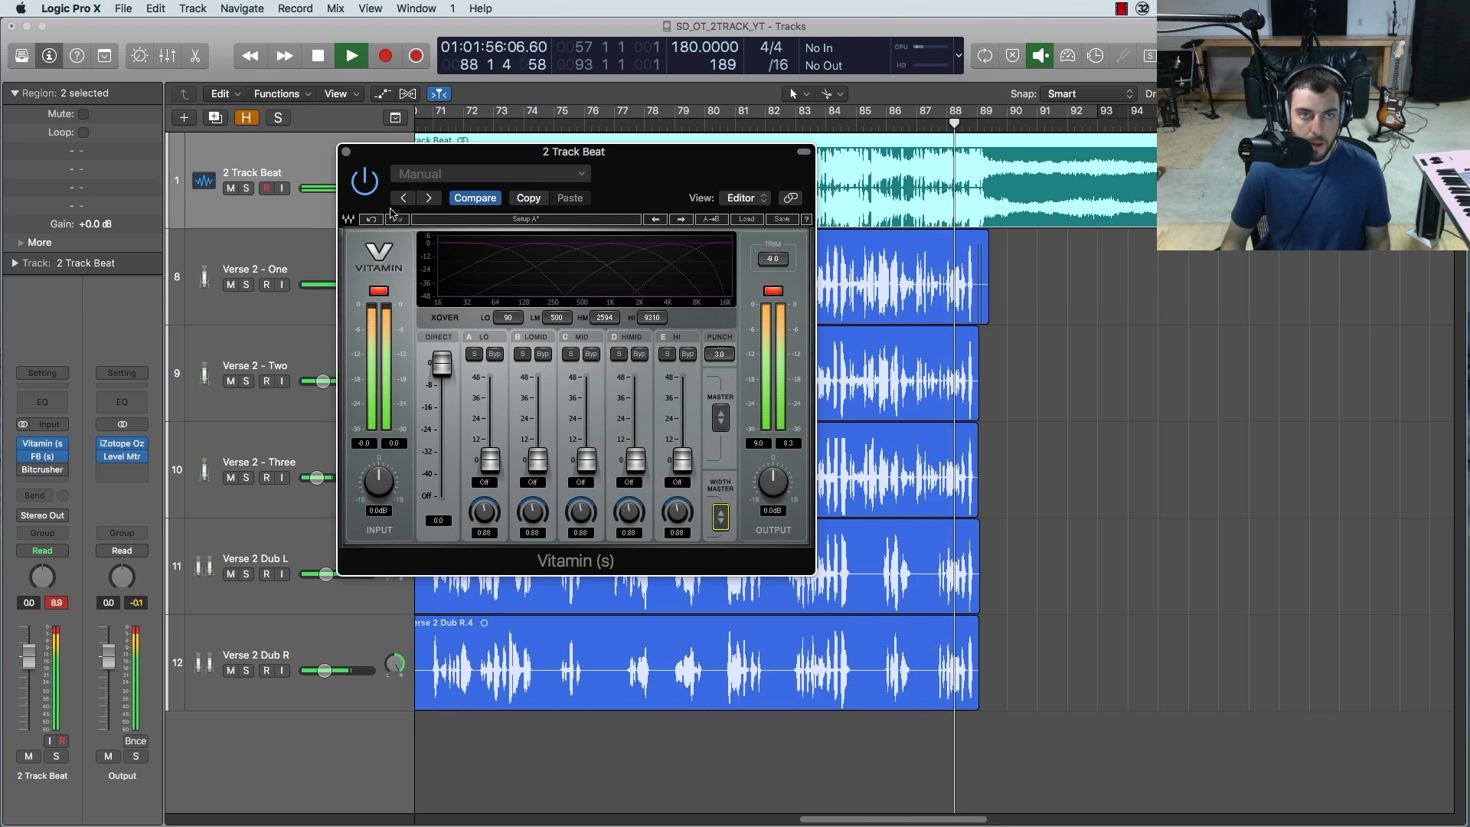
pyautogui.press('space')
pyautogui.click(367, 186)
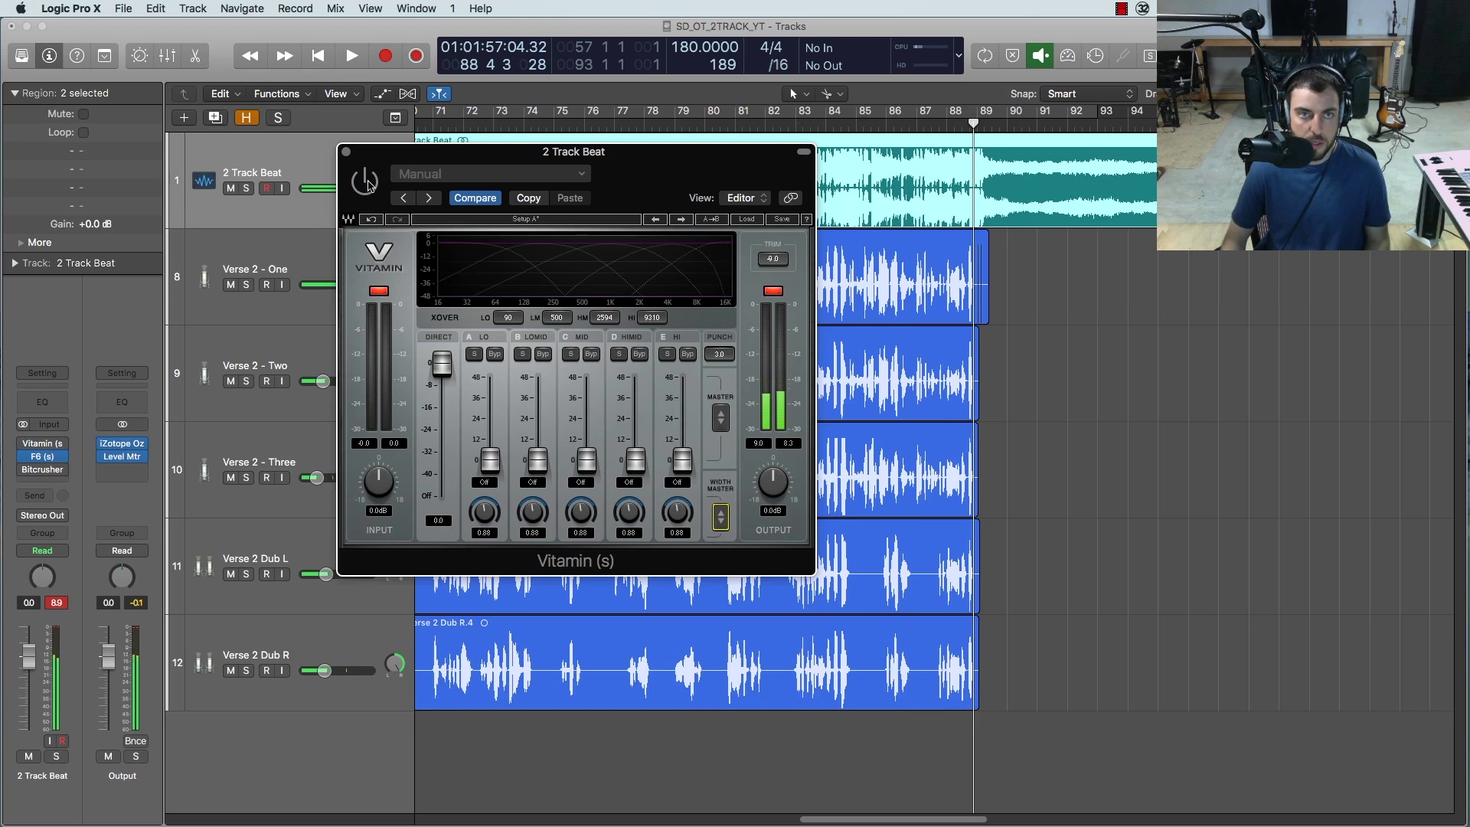
pyautogui.press('space')
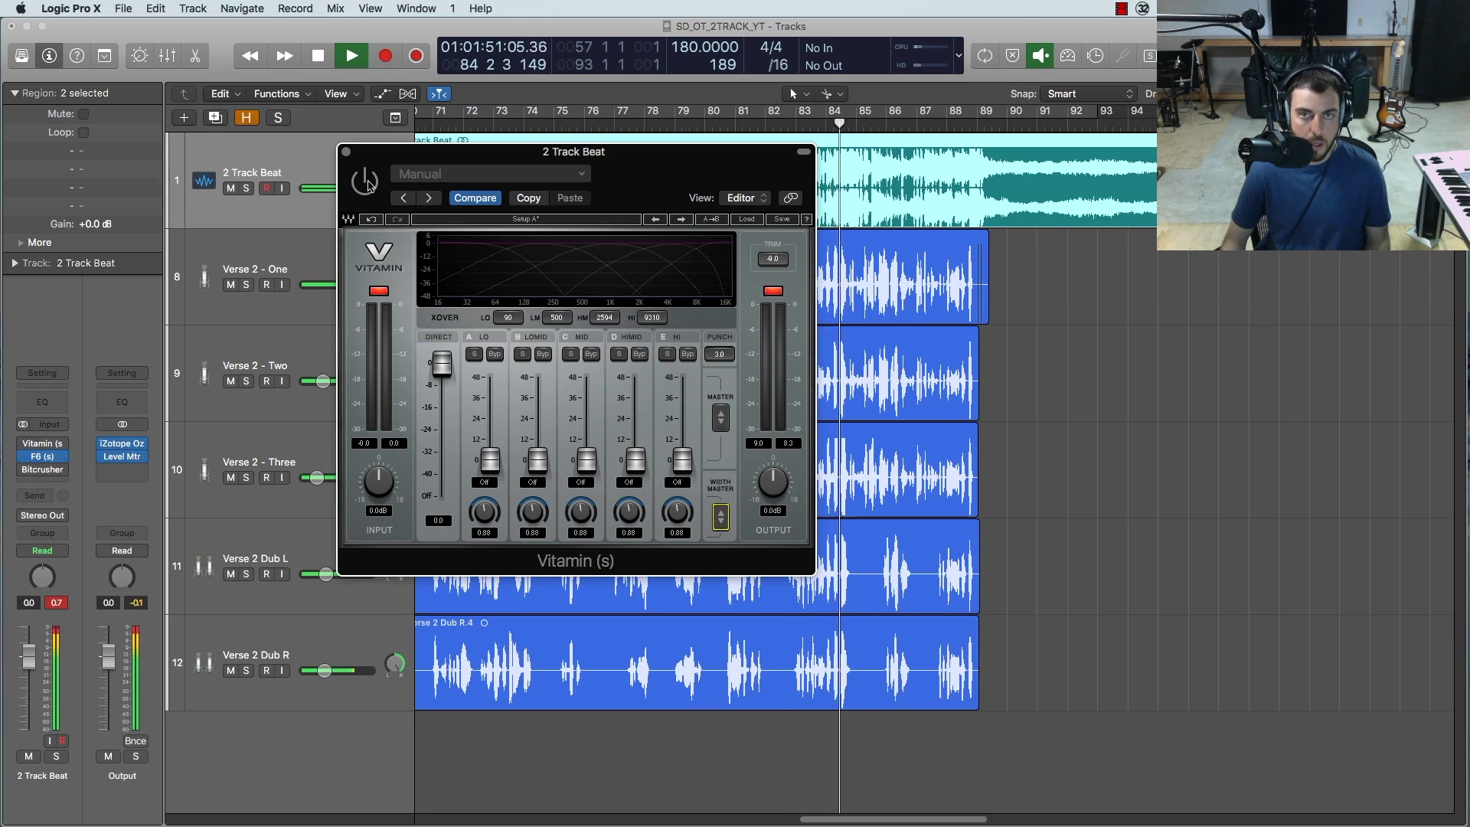
pyautogui.click(367, 186)
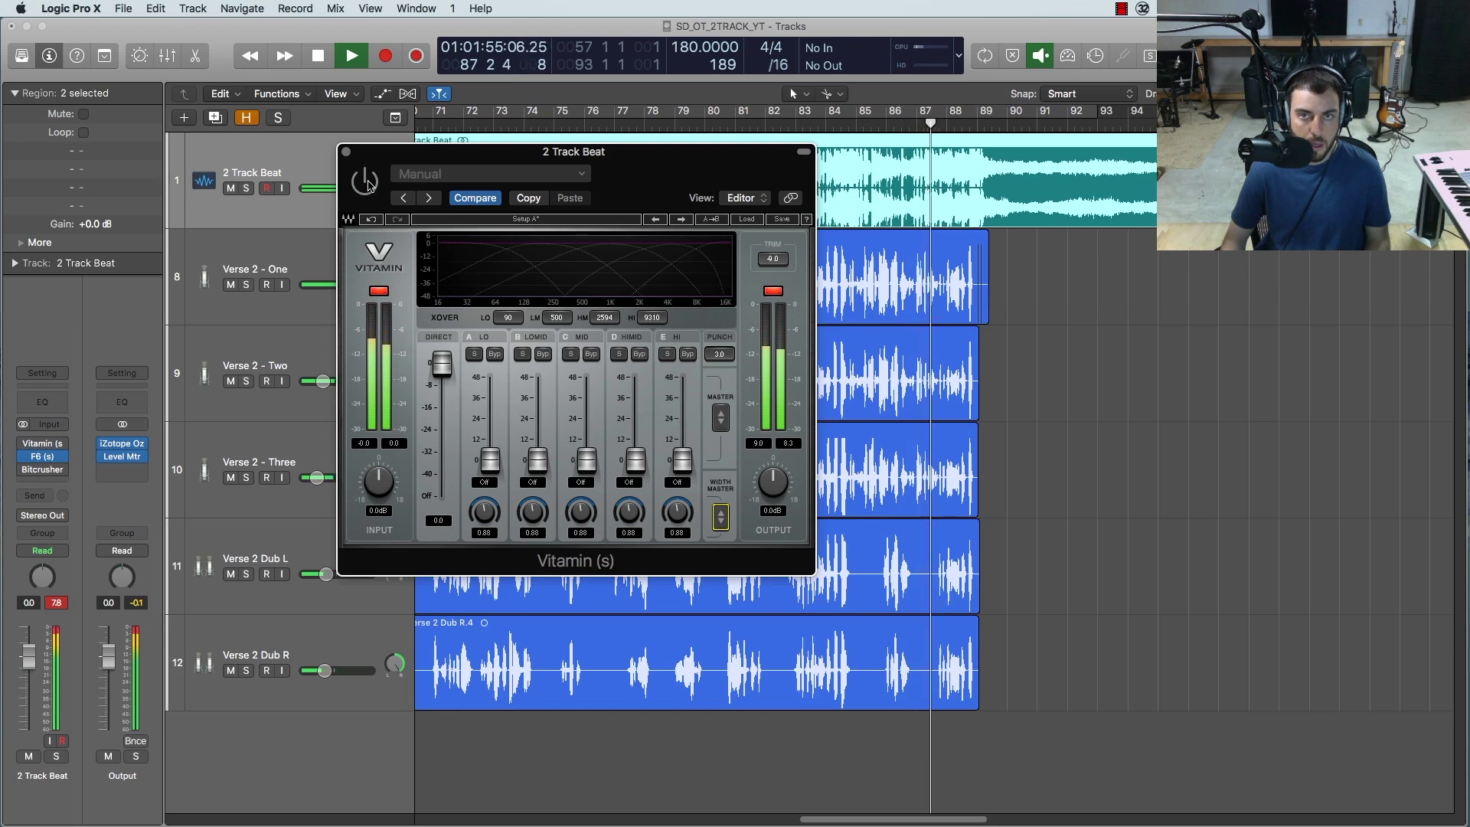
pyautogui.click(346, 151)
pyautogui.press('space')
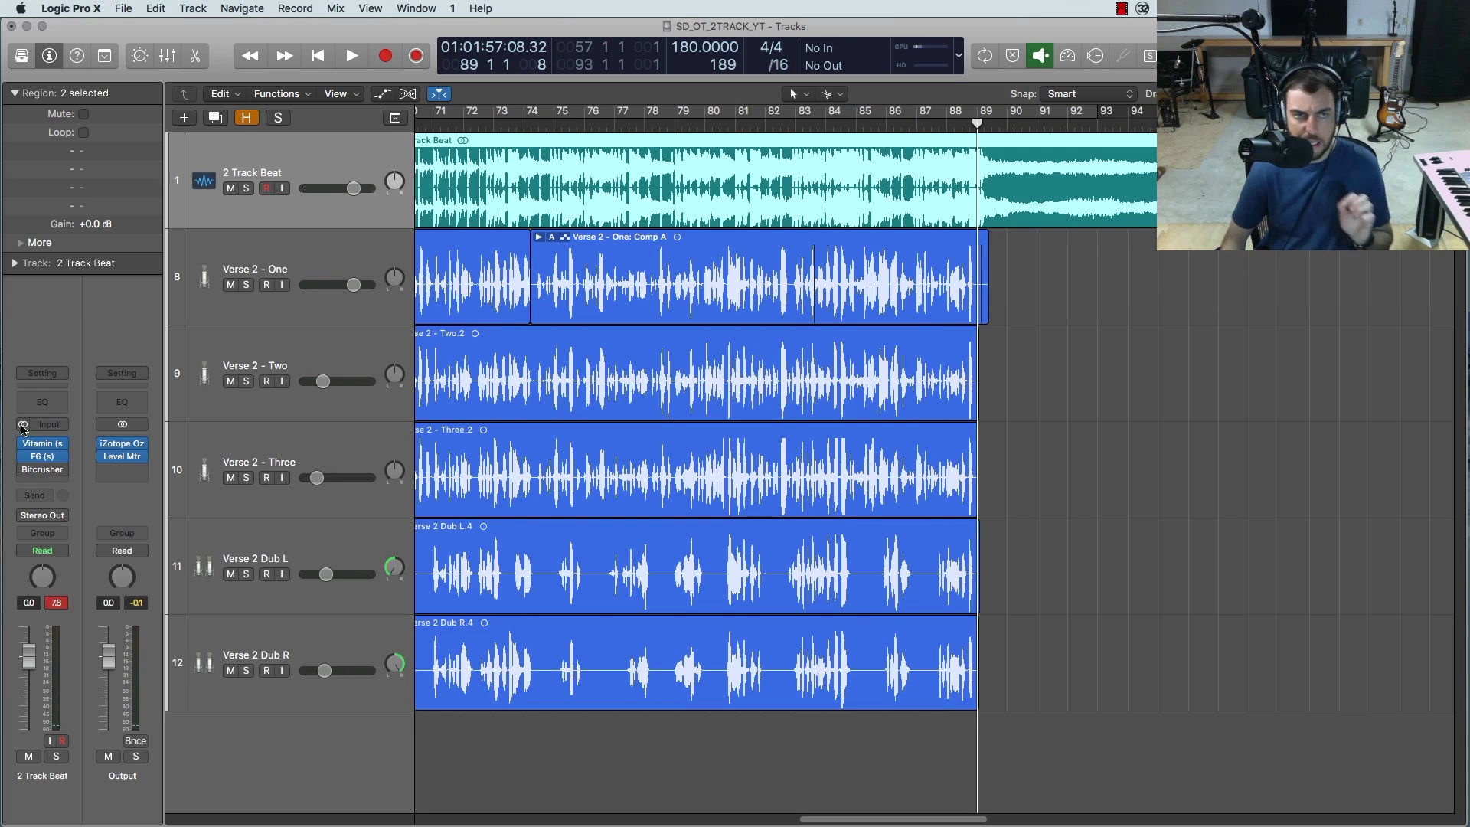
# Step: Enable the Bitcrusher on the 2 Track Beat and clear the channel peak readouts, keeping its window clear of the channel strips
pyautogui.click(50, 474)
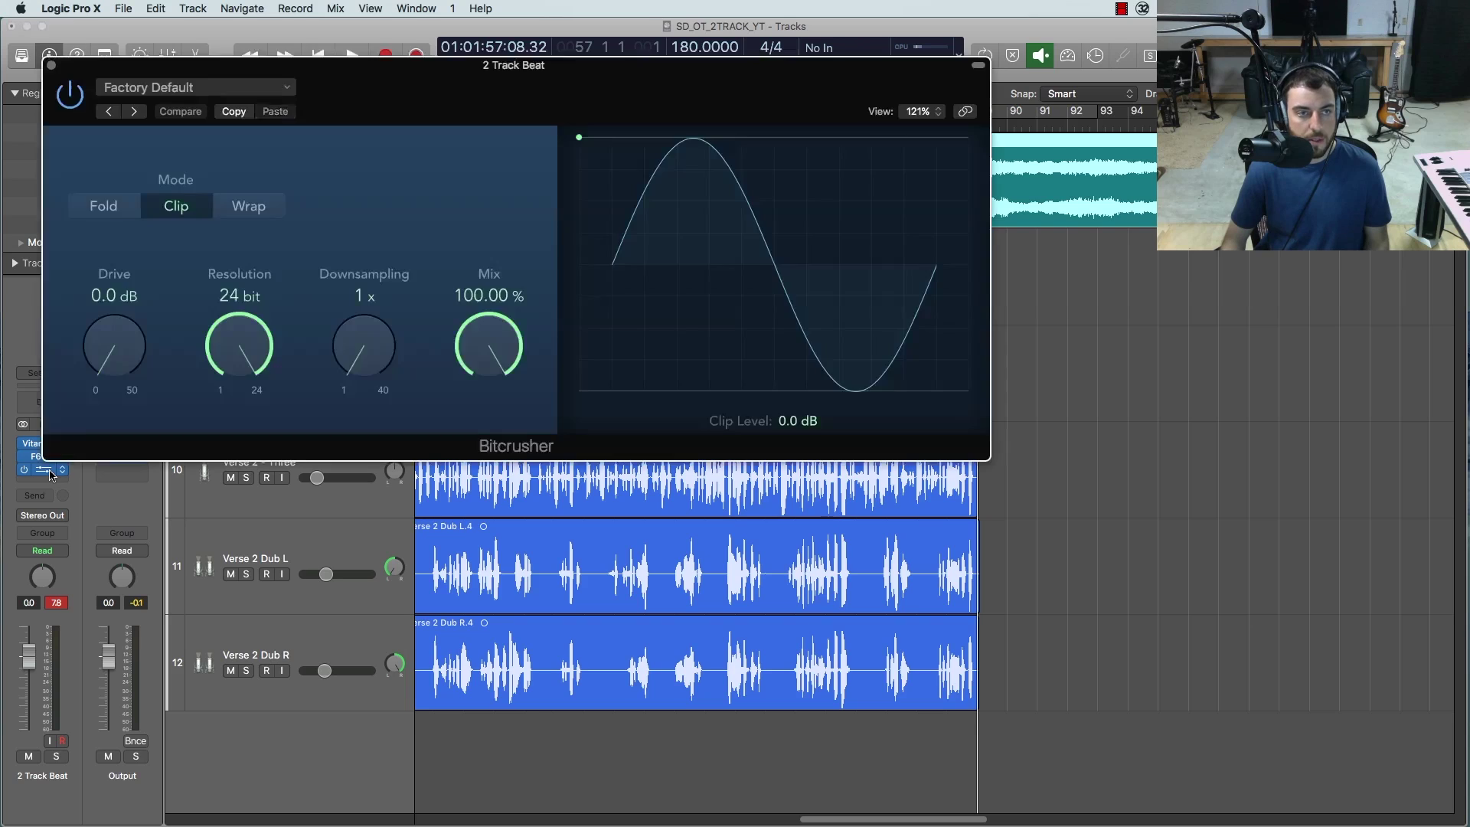
pyautogui.moveTo(439, 69); pyautogui.dragTo(615, 186)
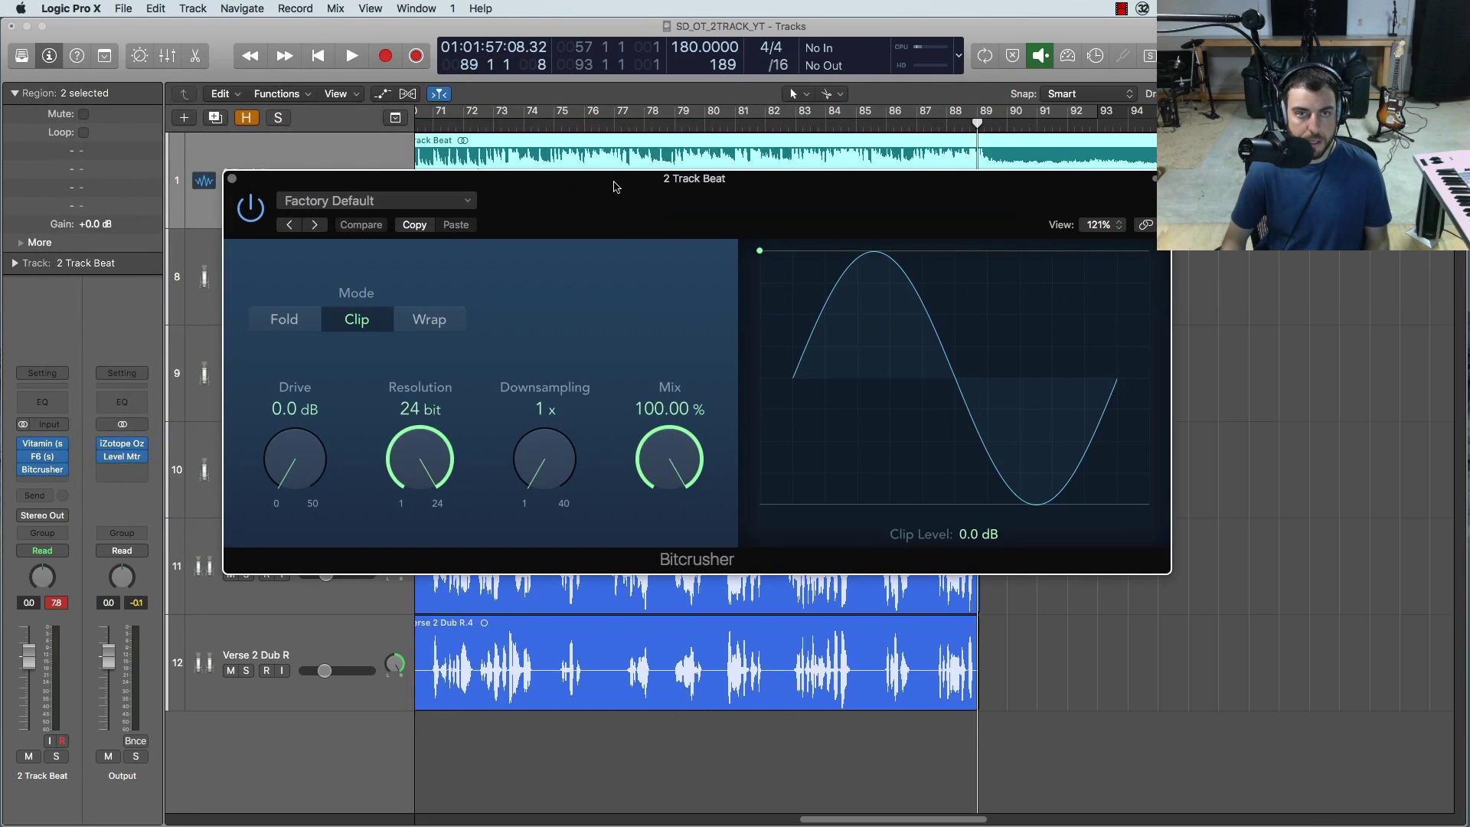
pyautogui.click(66, 604)
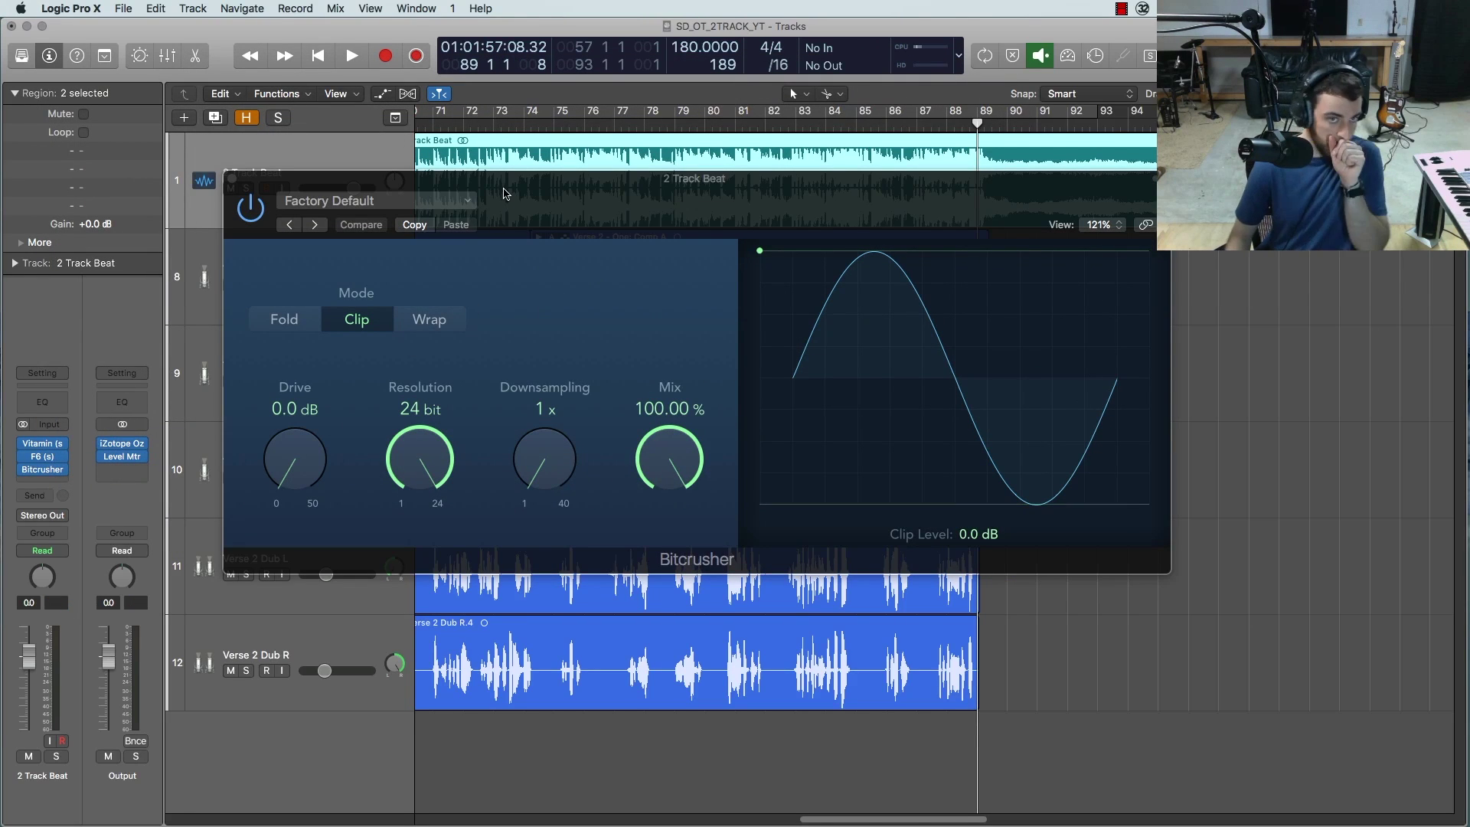
pyautogui.moveTo(503, 195); pyautogui.dragTo(539, 193)
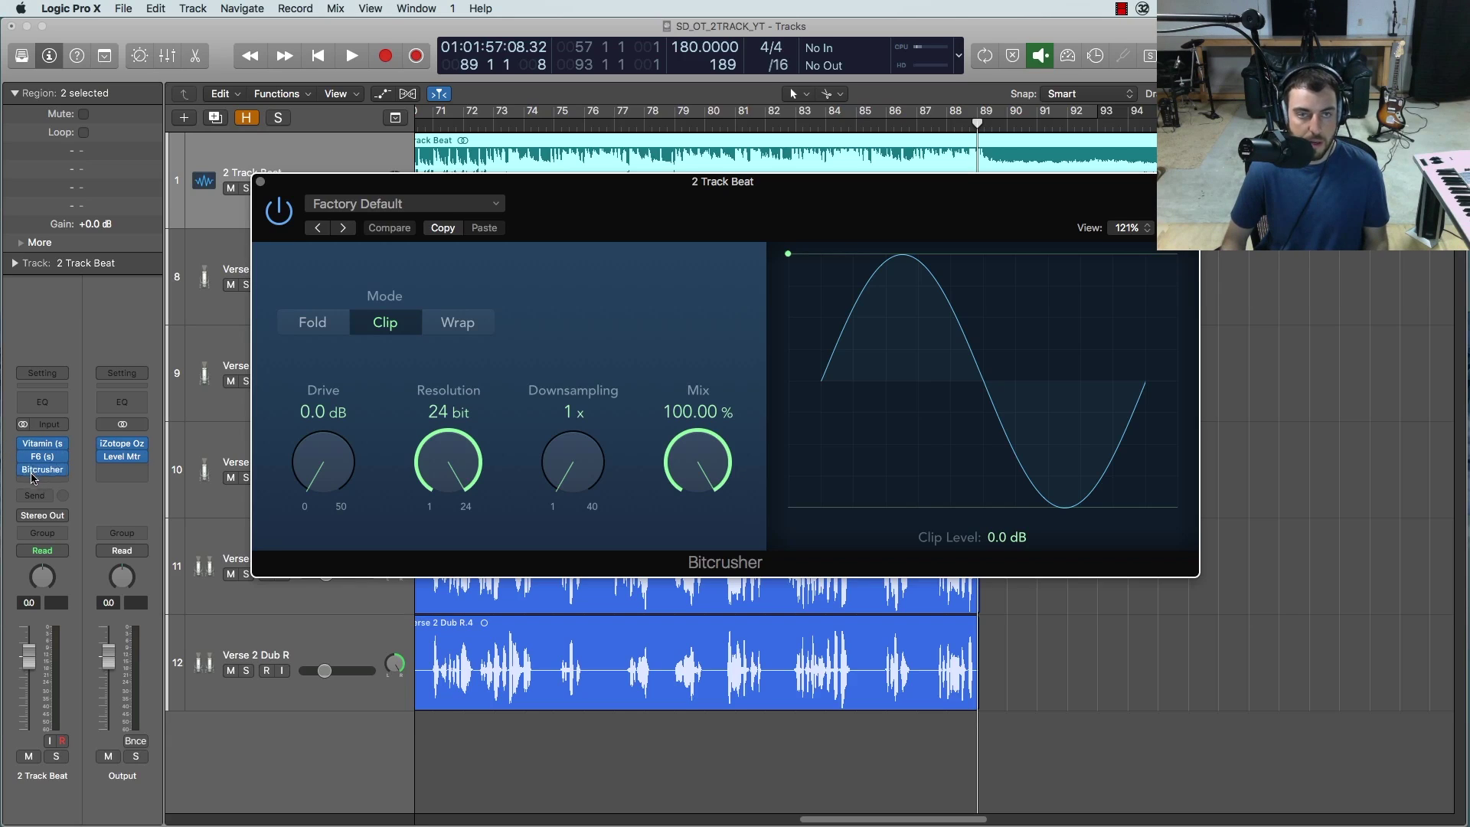
pyautogui.moveTo(293, 184); pyautogui.dragTo(325, 186)
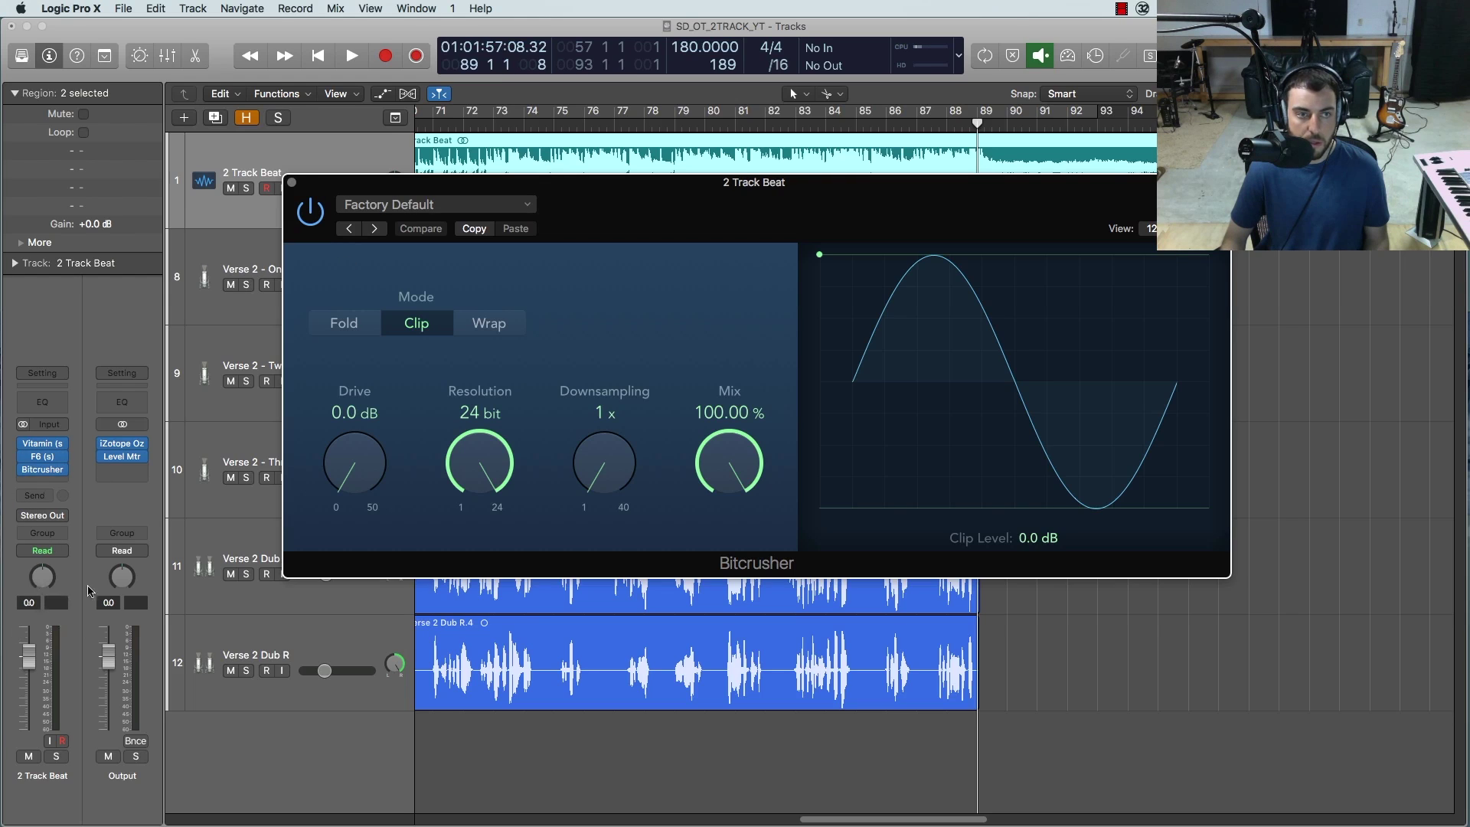
pyautogui.moveTo(580, 190); pyautogui.dragTo(603, 191)
# Step: Play the full mix from about bar 82 with the Bitcrusher clipping the beat, closing its window to check the channel peaks
pyautogui.press('space')
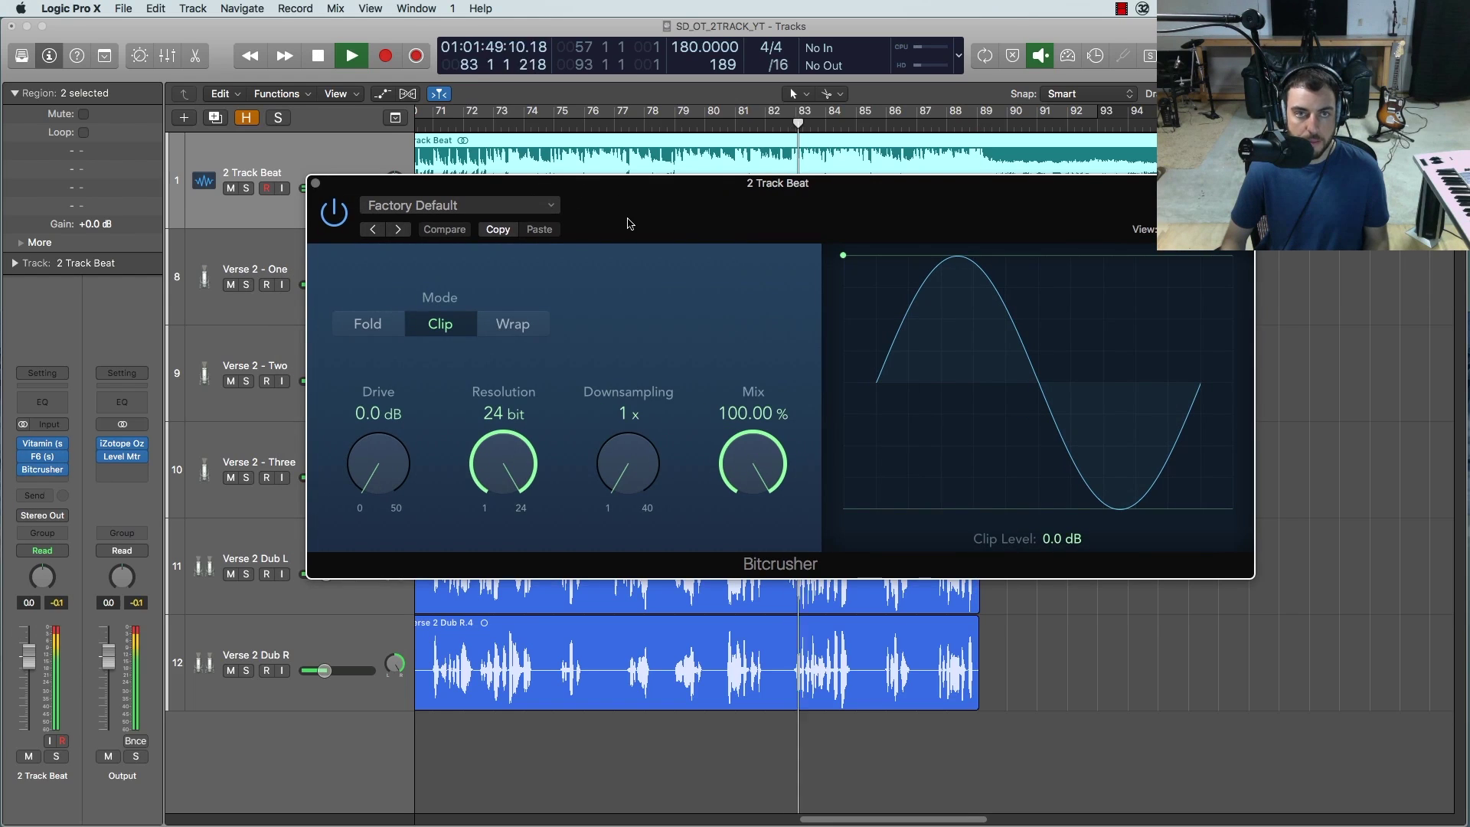
pyautogui.click(315, 184)
pyautogui.click(1086, 381)
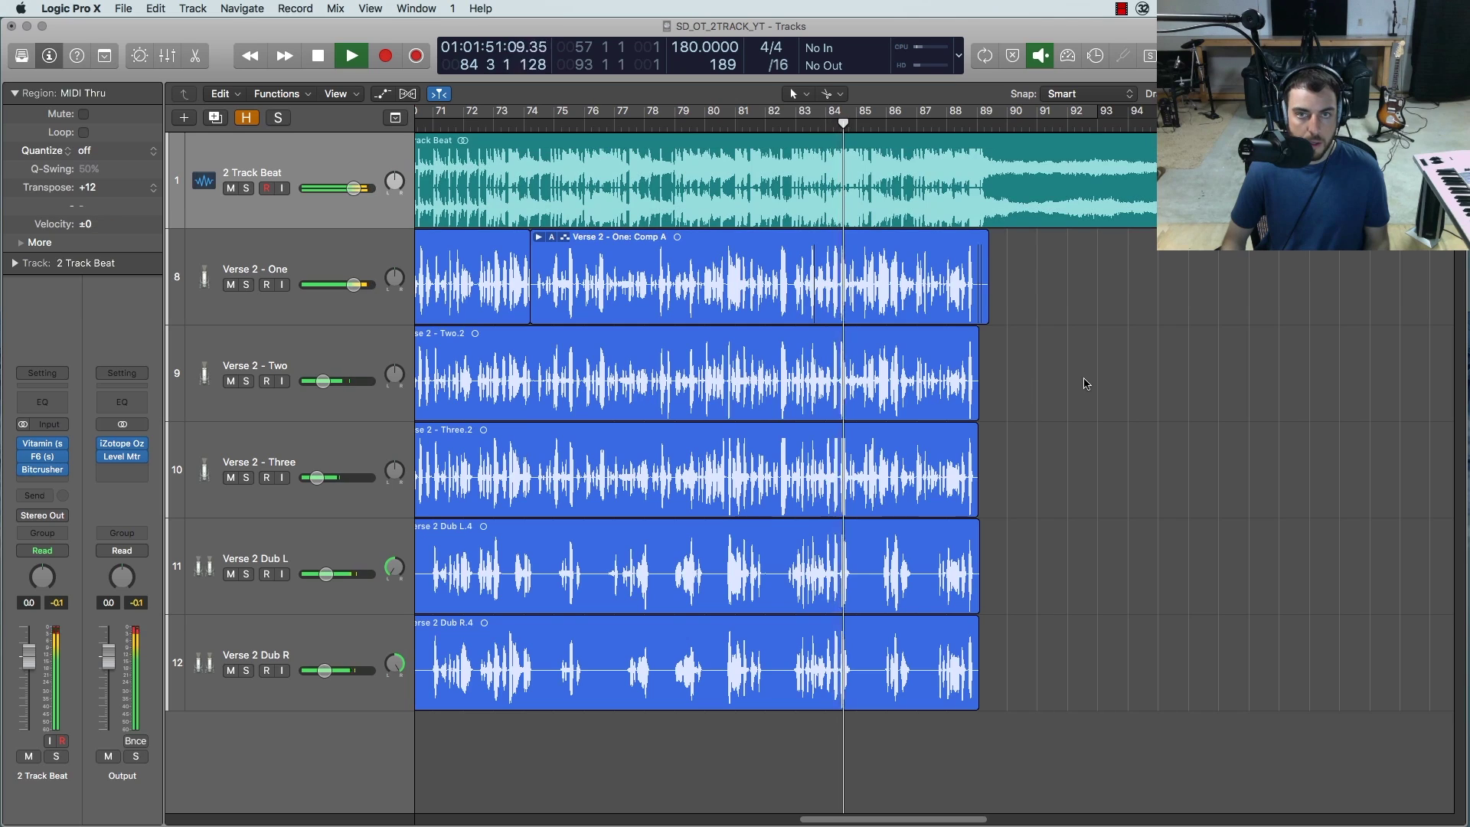
pyautogui.hscroll(-2, 771, 244)
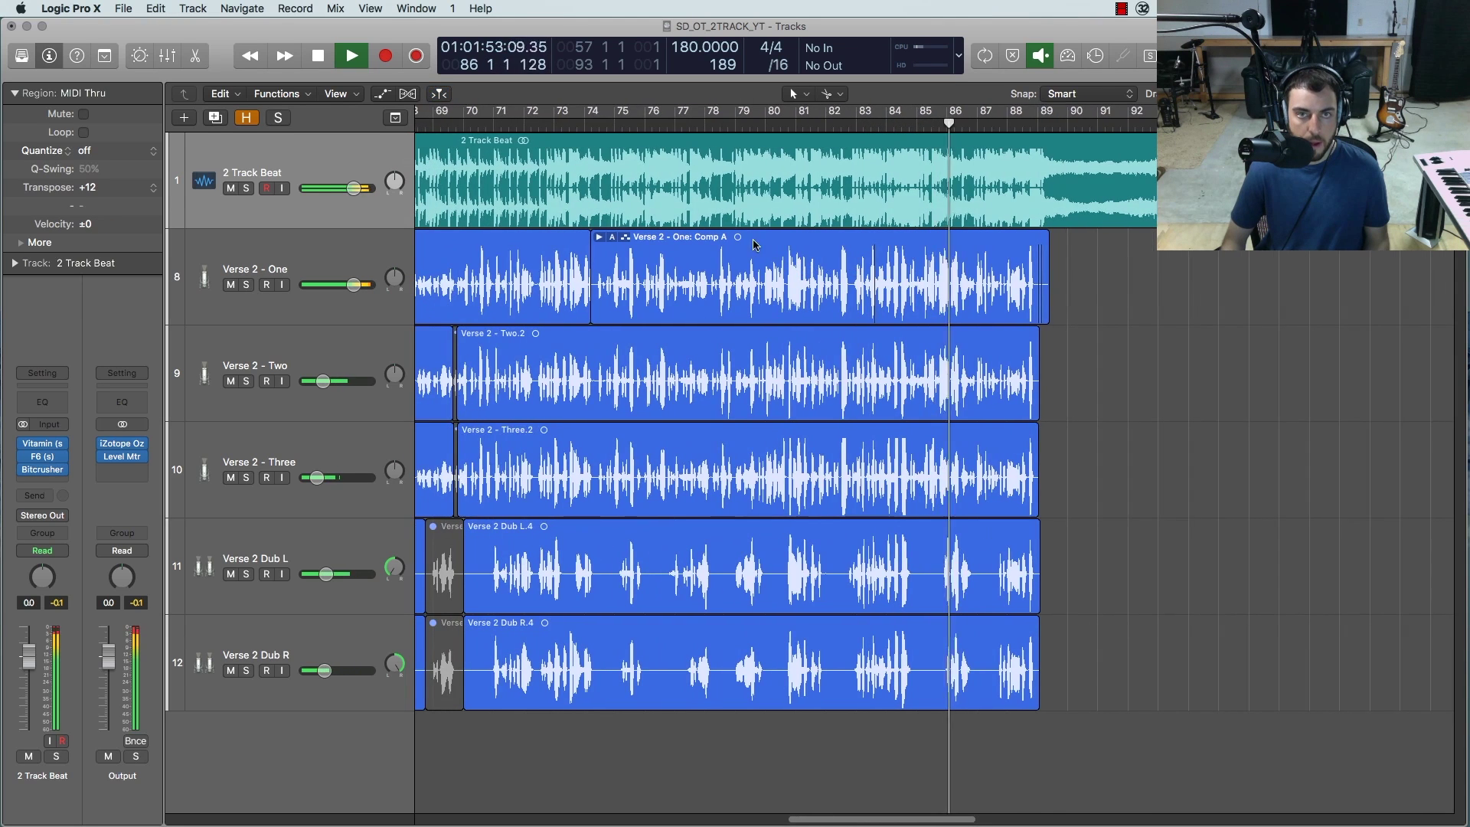
pyautogui.press('space')
# Step: Move the playhead to bar 74 and inspect Post Equalizer bands 4 and 5 in the Output's Ozone 7
pyautogui.moveTo(632, 128); pyautogui.dragTo(591, 128)
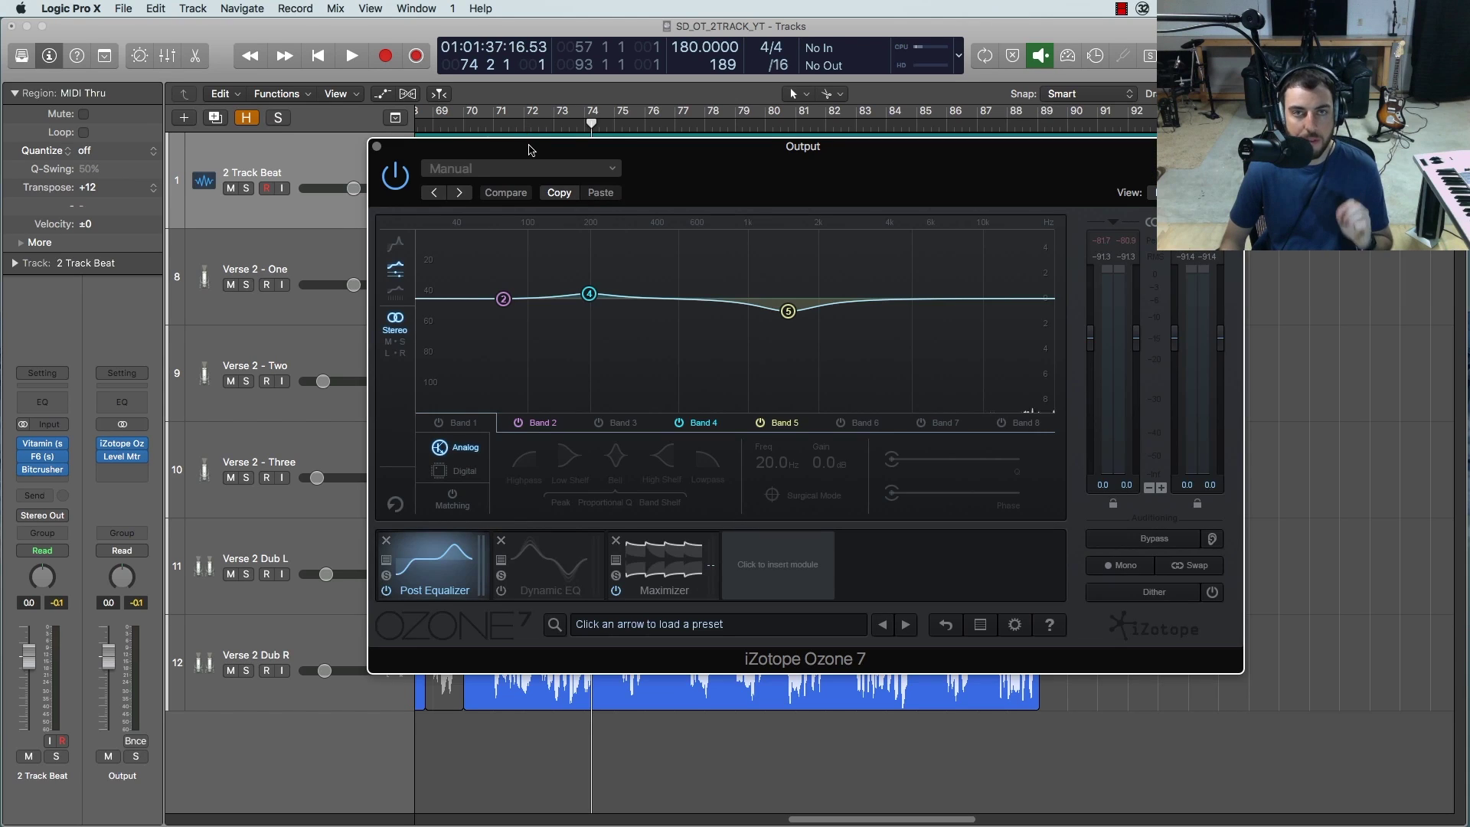
pyautogui.moveTo(531, 149); pyautogui.dragTo(543, 151)
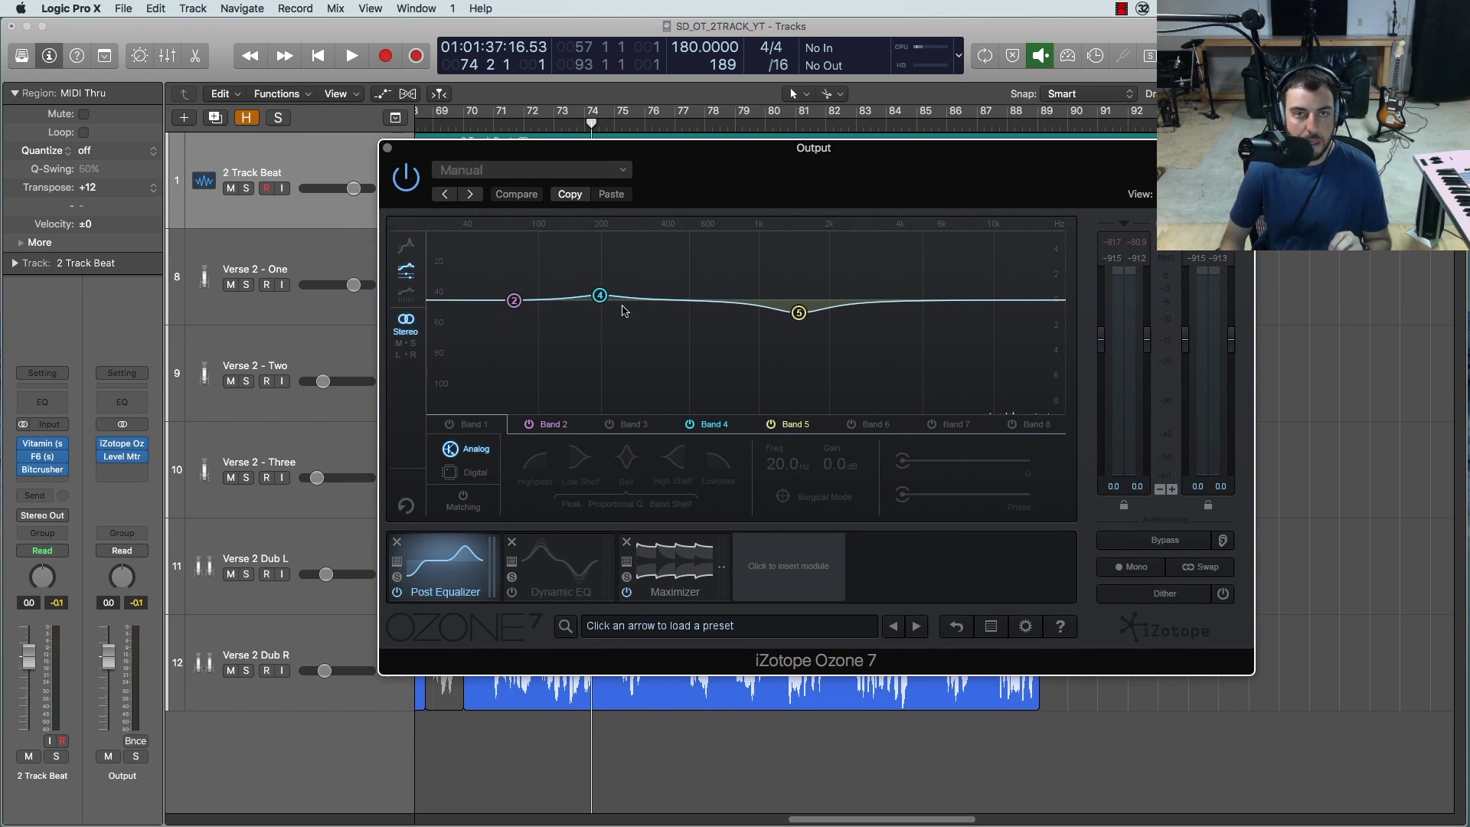
pyautogui.click(600, 297)
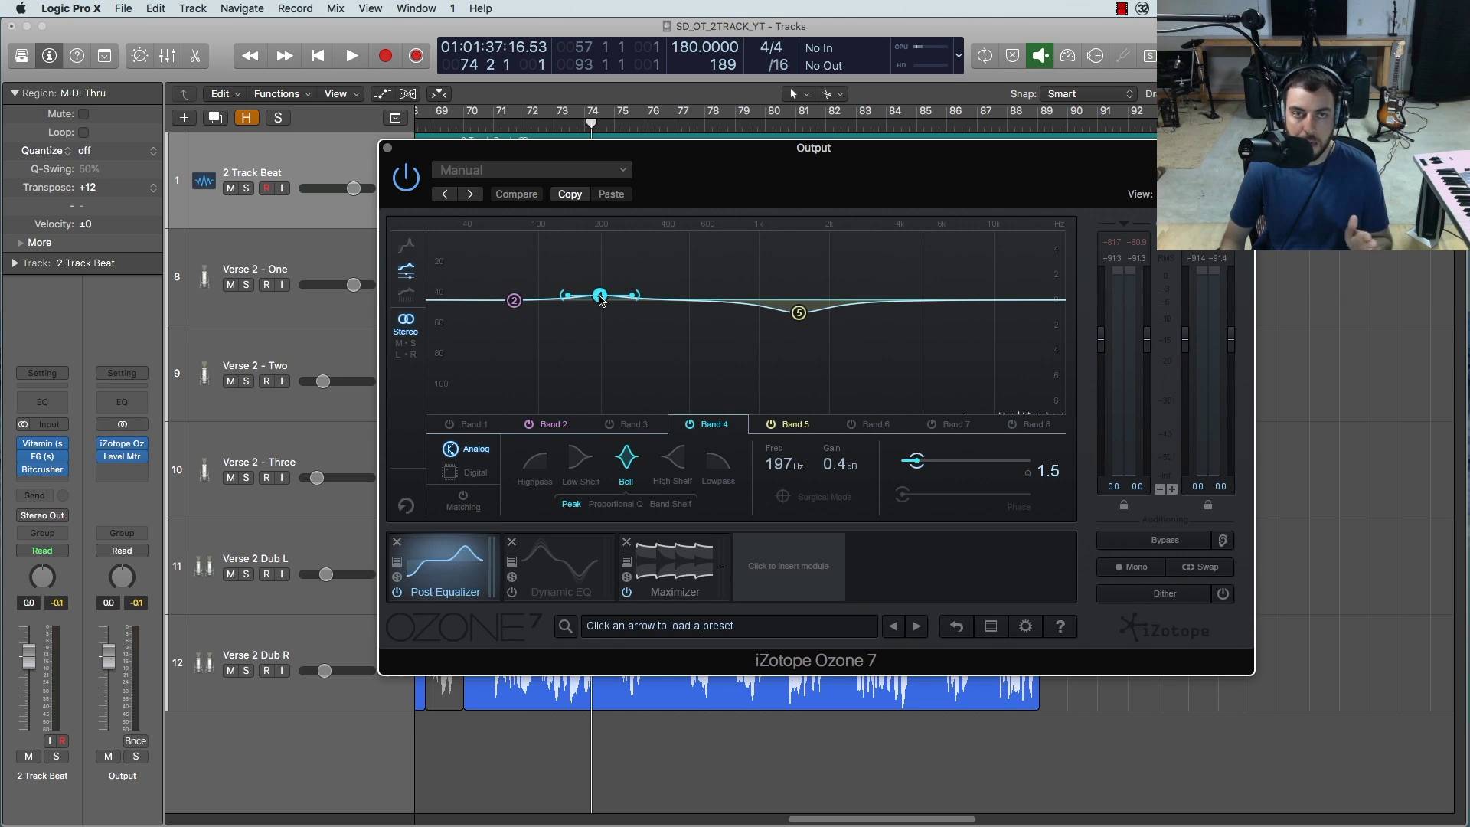
pyautogui.click(800, 313)
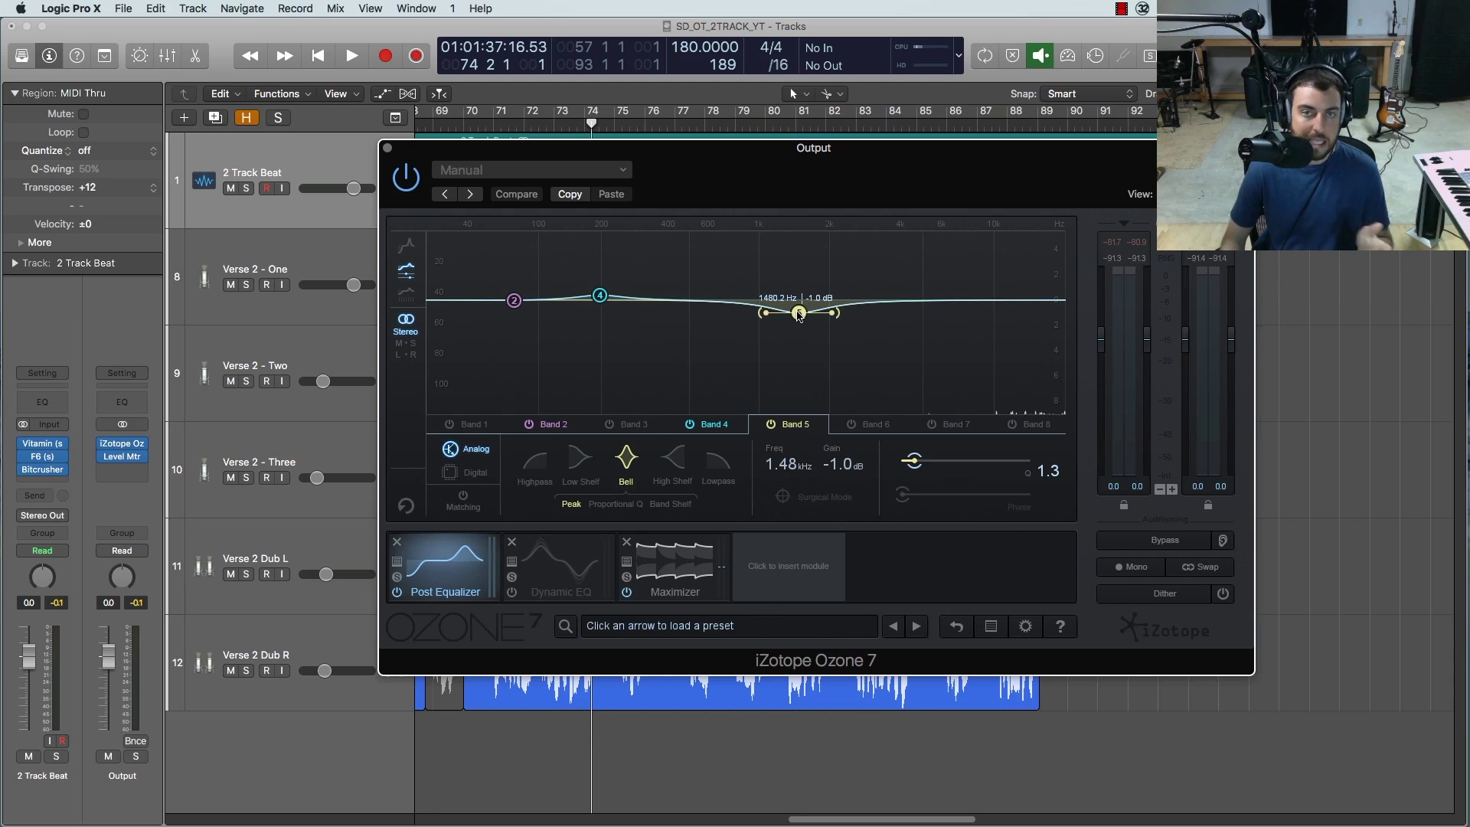
# Step: Enable Ozone's Dynamic EQ module and select its band 2 to review the settings
pyautogui.click(529, 582)
pyautogui.click(511, 593)
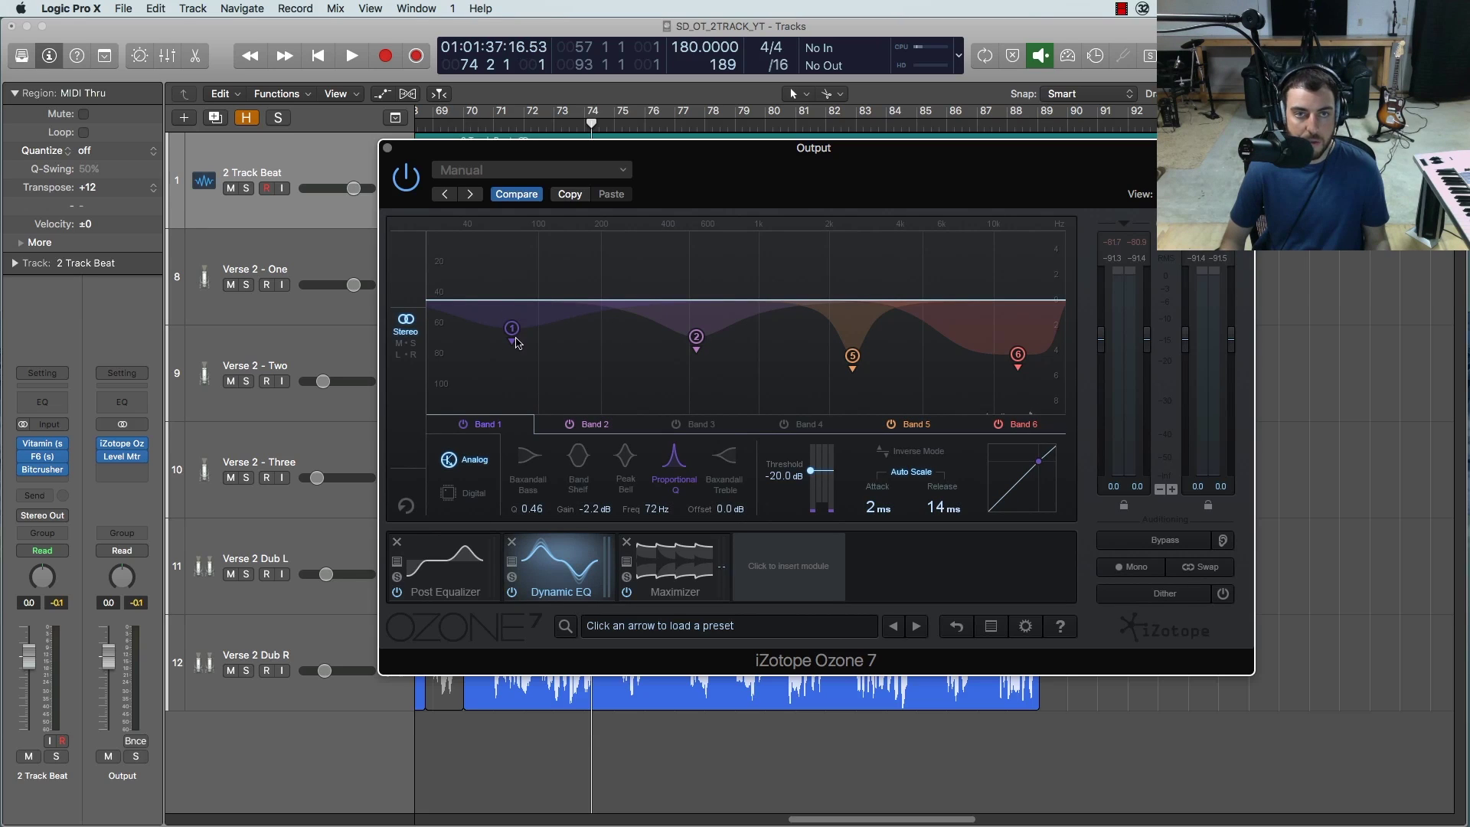
pyautogui.click(696, 339)
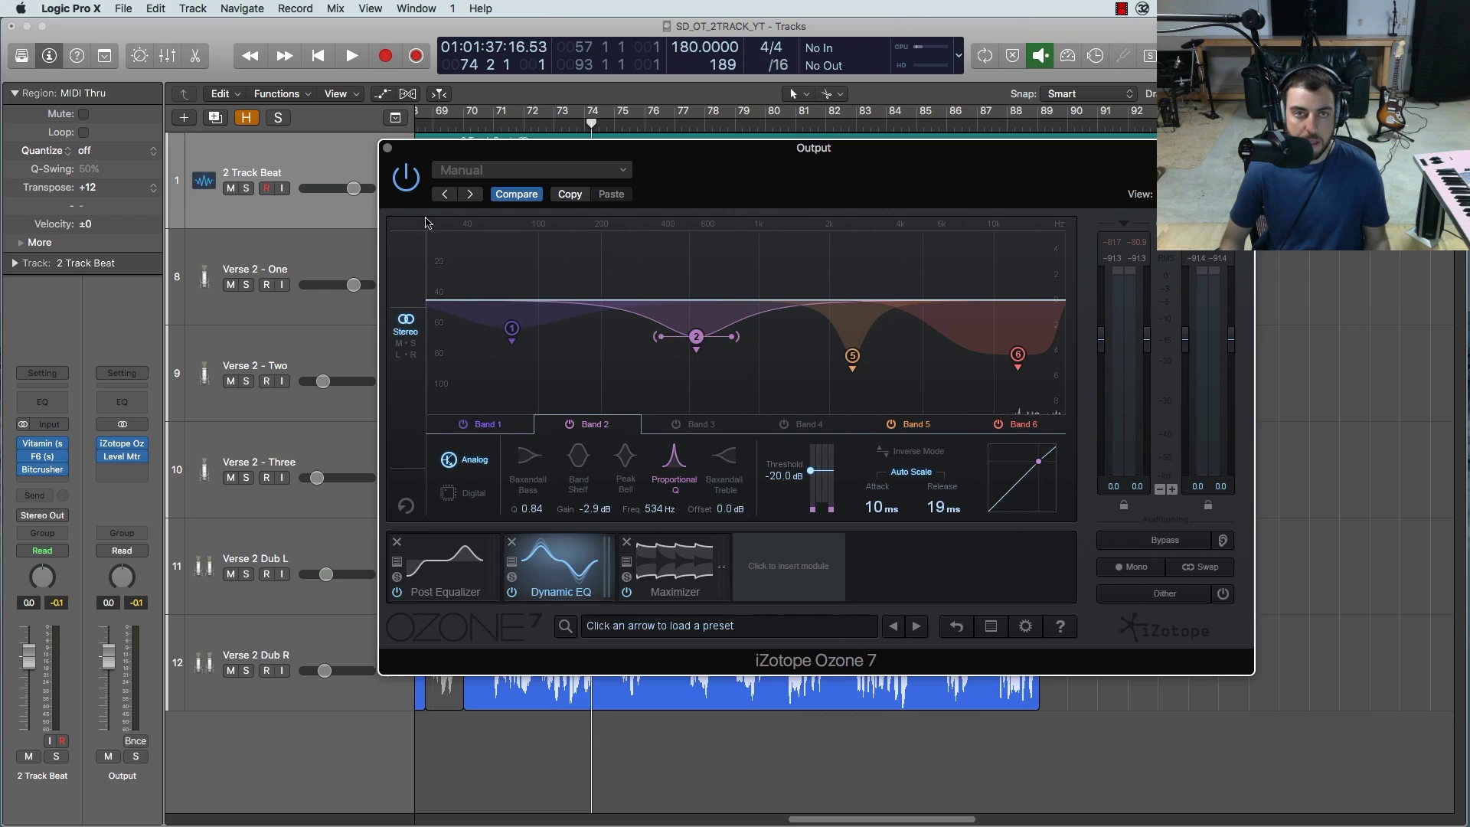
# Step: Play the mix from about bar 70 and compare Ozone's Dynamic EQ bypassed and active, leaving it enabled
pyautogui.moveTo(409, 154); pyautogui.dragTo(489, 156)
pyautogui.click(464, 126)
pyautogui.press('space')
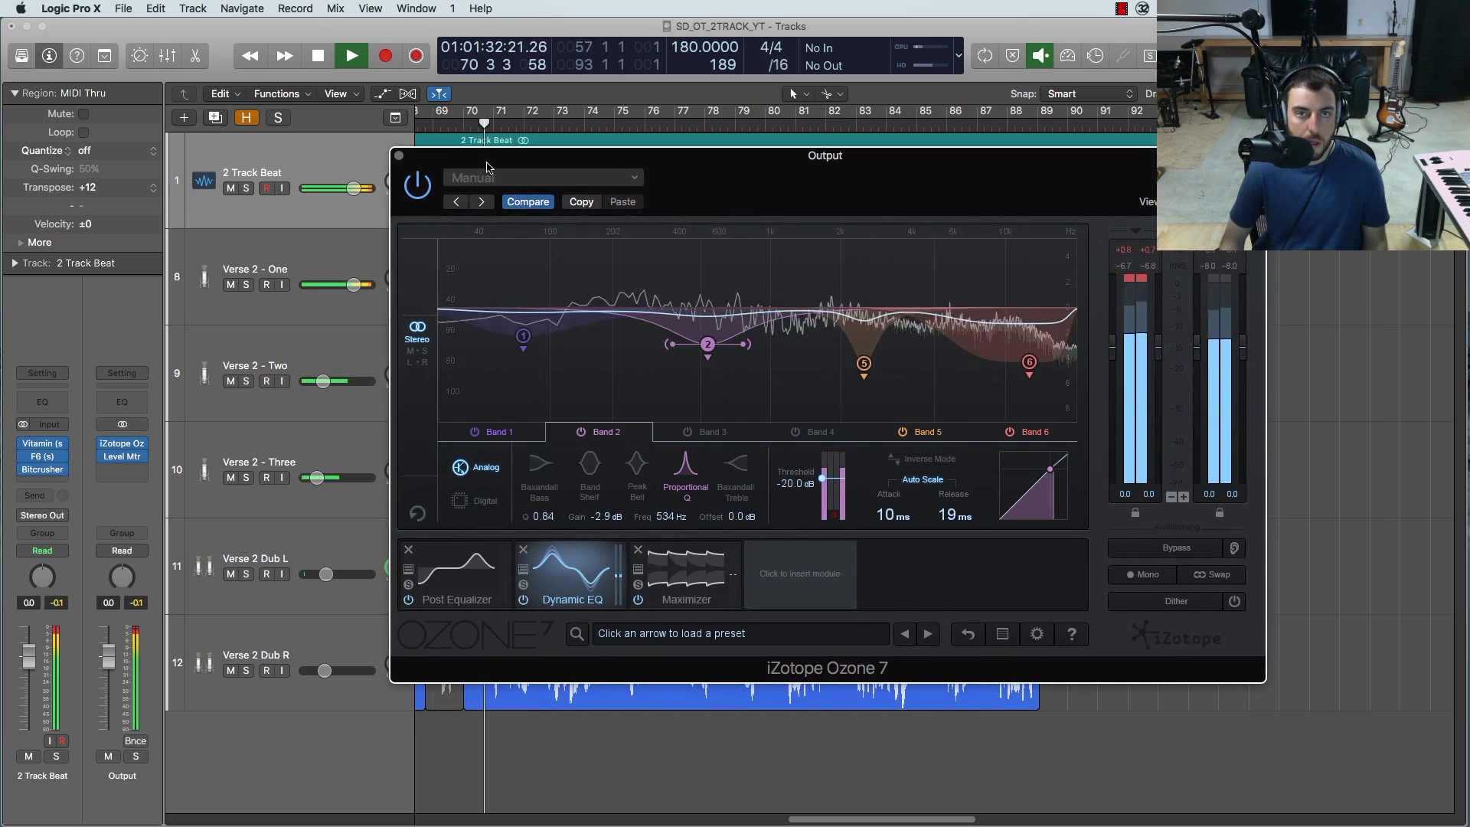
pyautogui.click(525, 601)
pyautogui.click(525, 605)
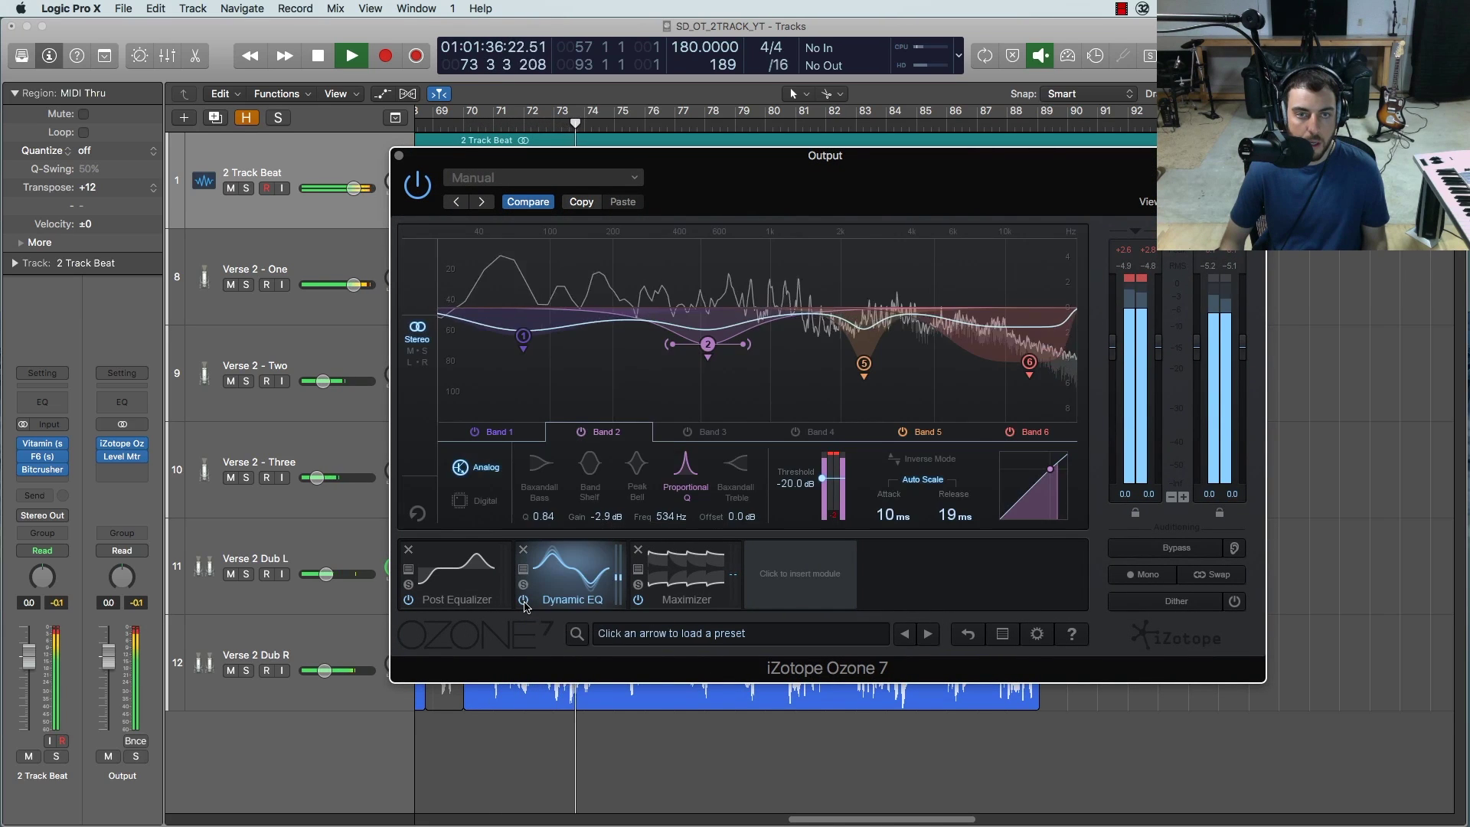
pyautogui.click(525, 605)
pyautogui.click(526, 605)
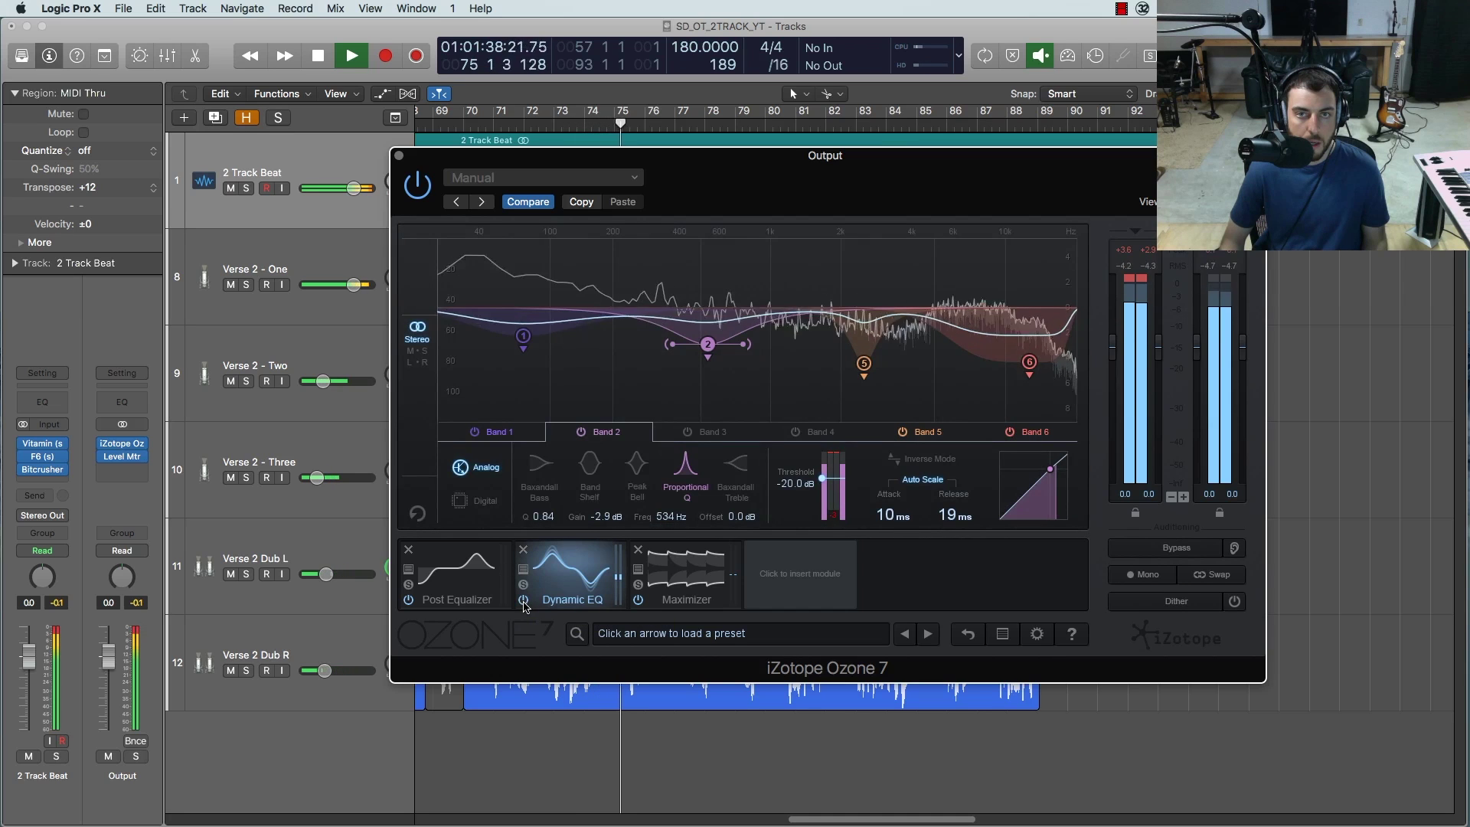
# Step: Compare the playing mix with Ozone's Post Equalizer bypassed and active, leaving the module enabled
pyautogui.click(423, 605)
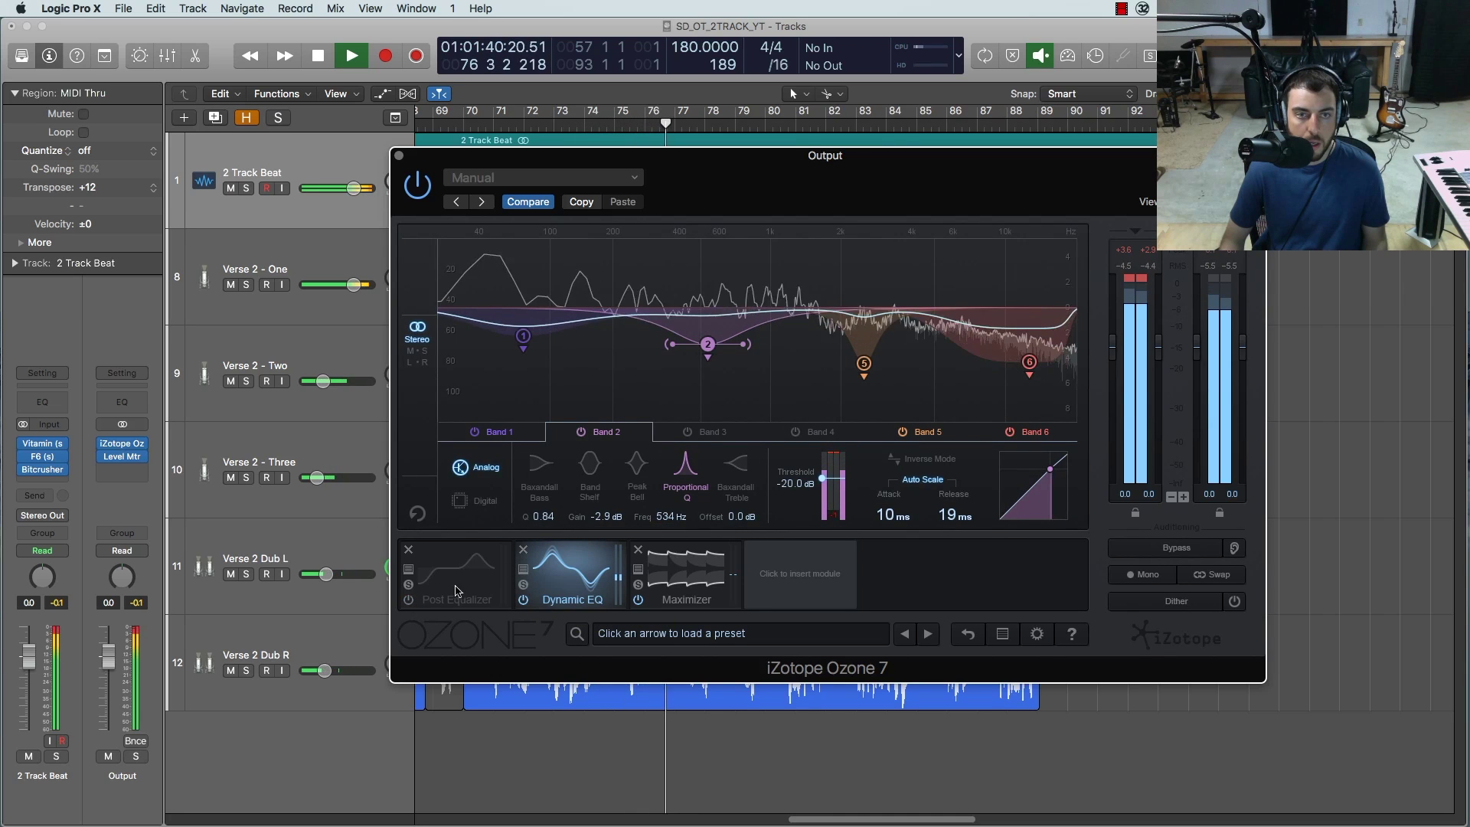
pyautogui.click(409, 601)
pyautogui.click(410, 601)
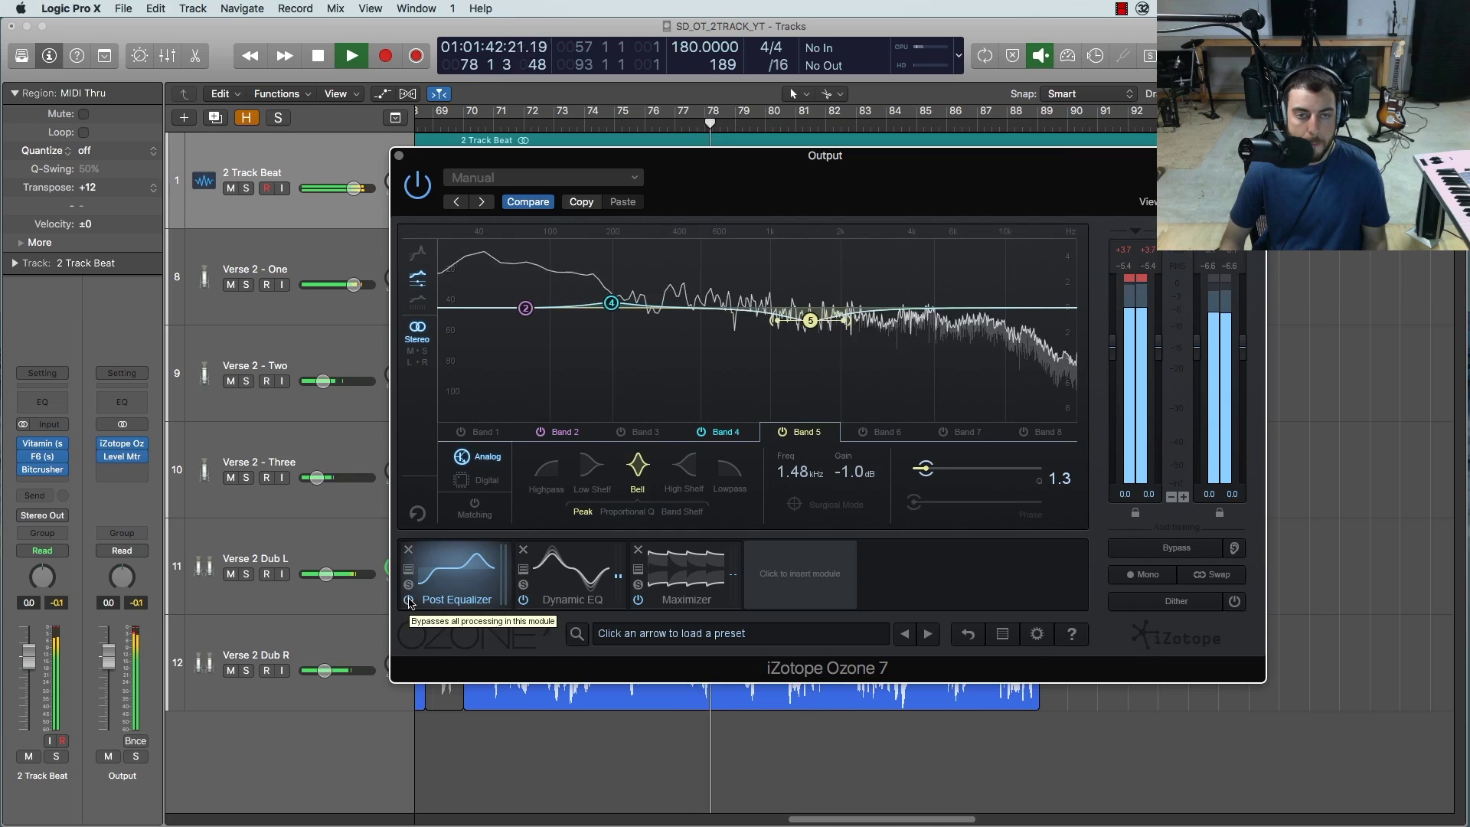
pyautogui.click(409, 601)
pyautogui.click(410, 601)
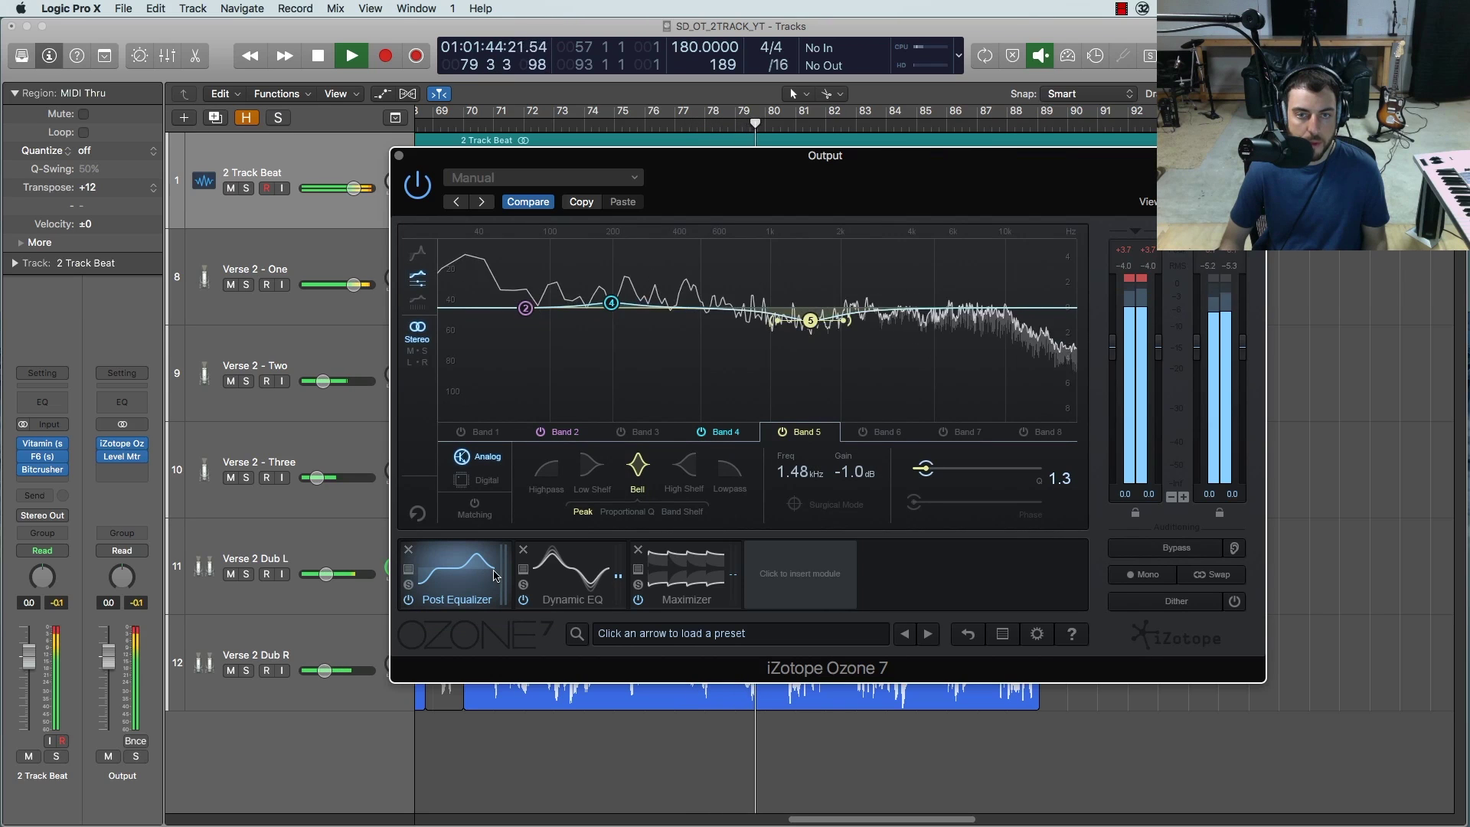
# Step: Return to the Dynamic EQ, compare it once more bypassed and active during playback, and stop the mix
pyautogui.click(530, 591)
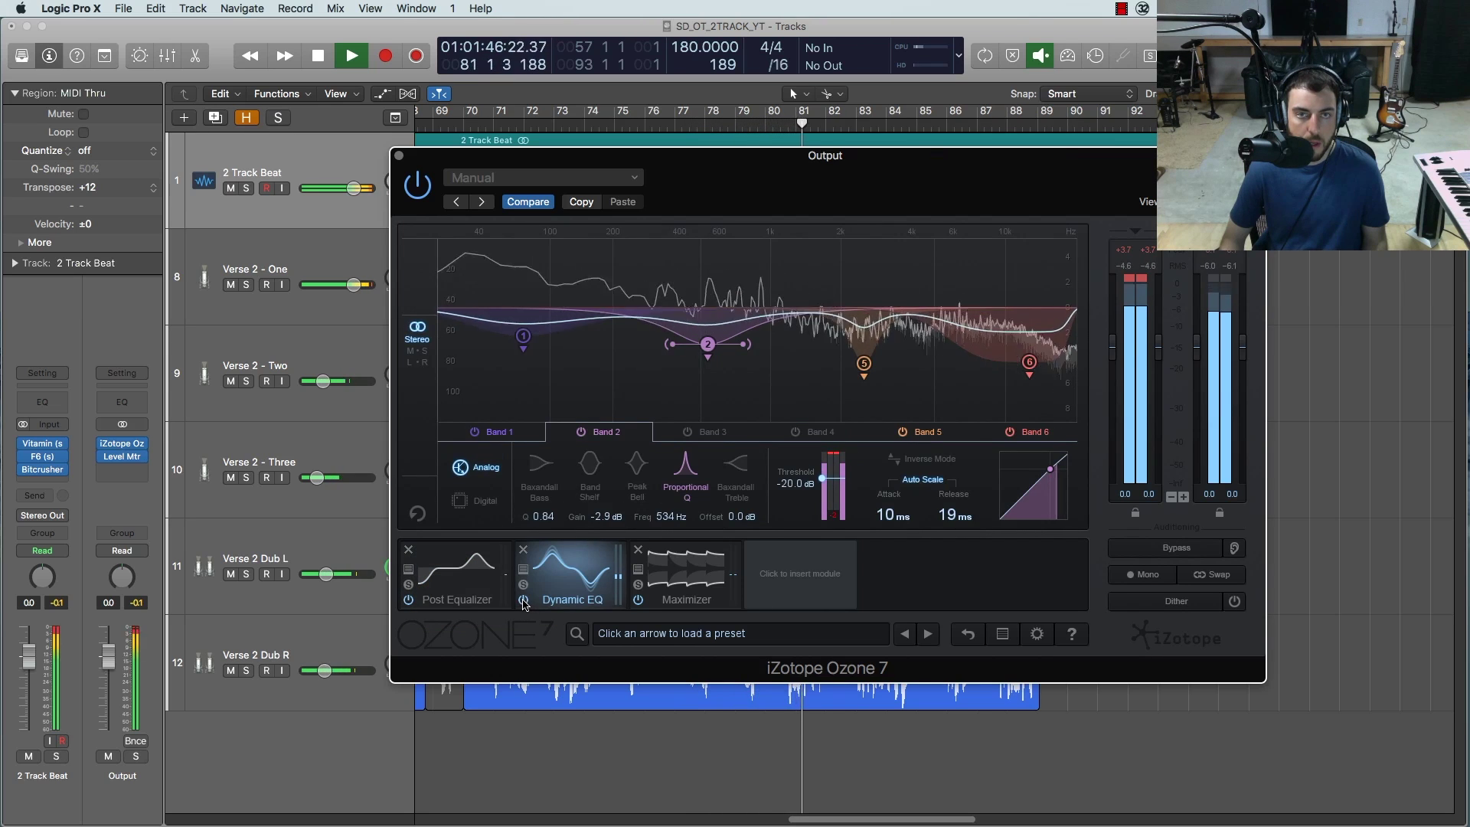
pyautogui.click(525, 602)
pyautogui.click(525, 602)
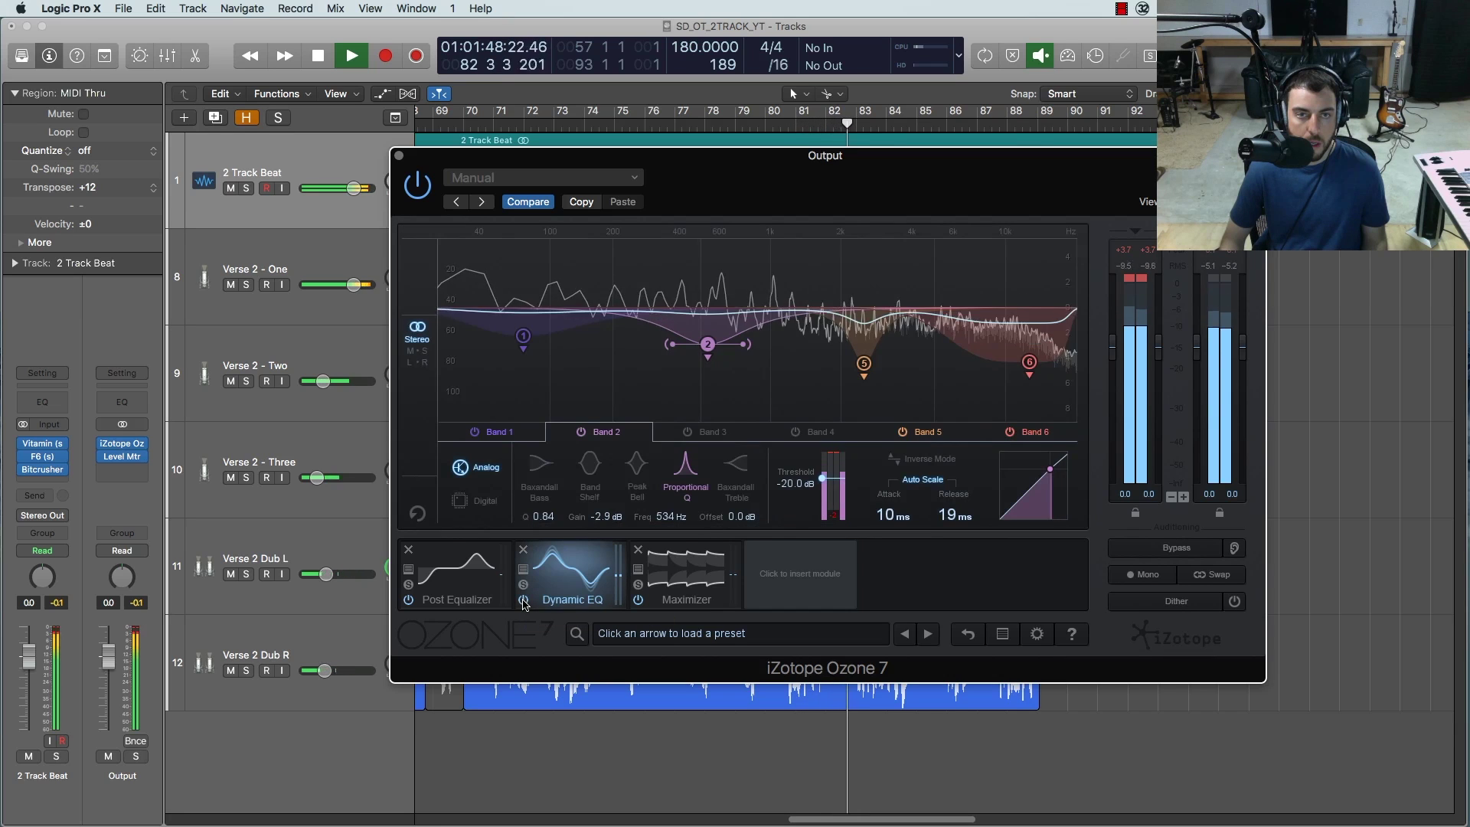
pyautogui.press('space')
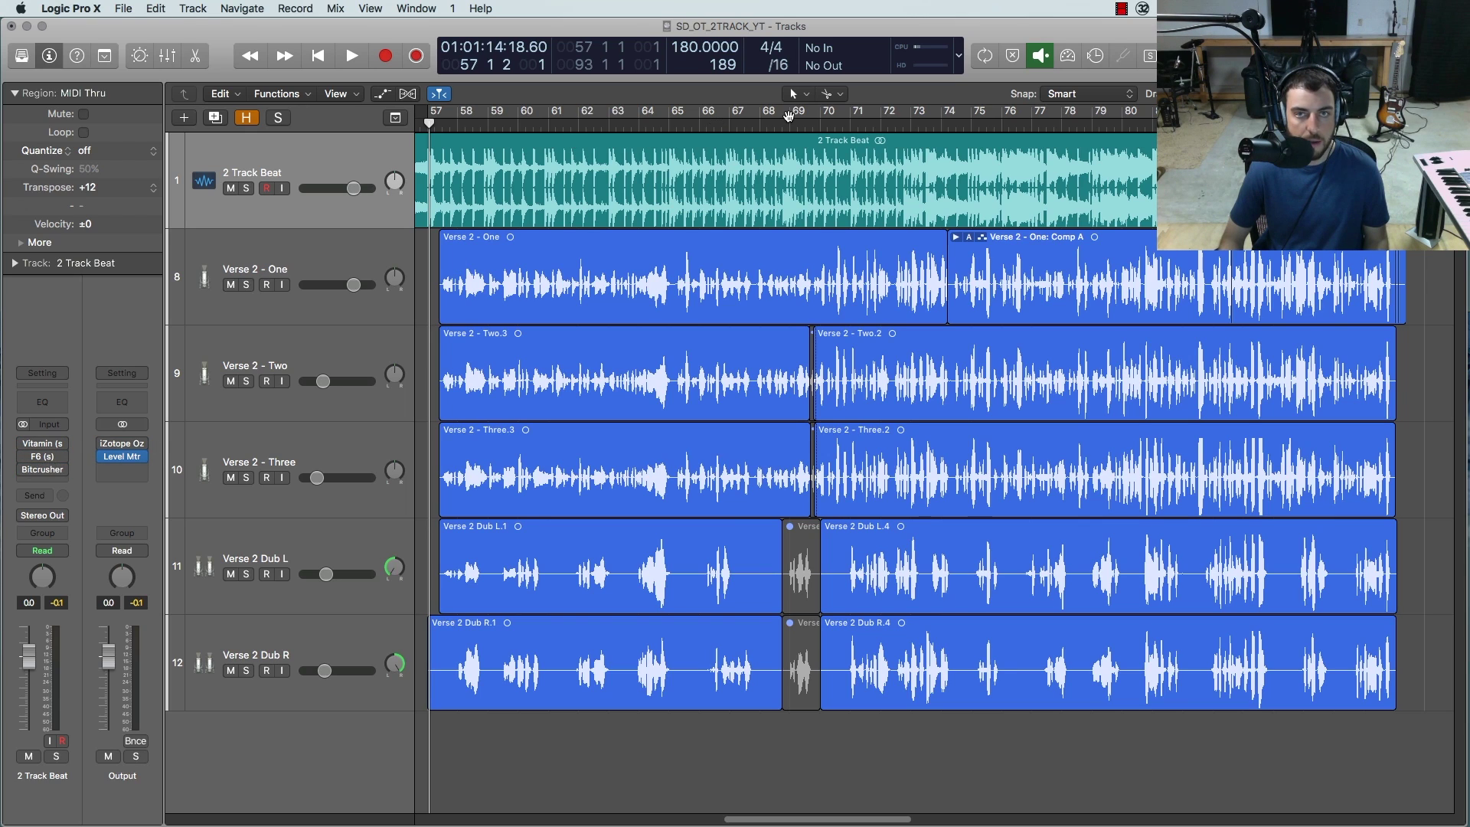
# Step: Play the full mix from about bar 67 with the beat's inserts and the Output's Ozone bypassed
pyautogui.click(753, 125)
pyautogui.press('space')
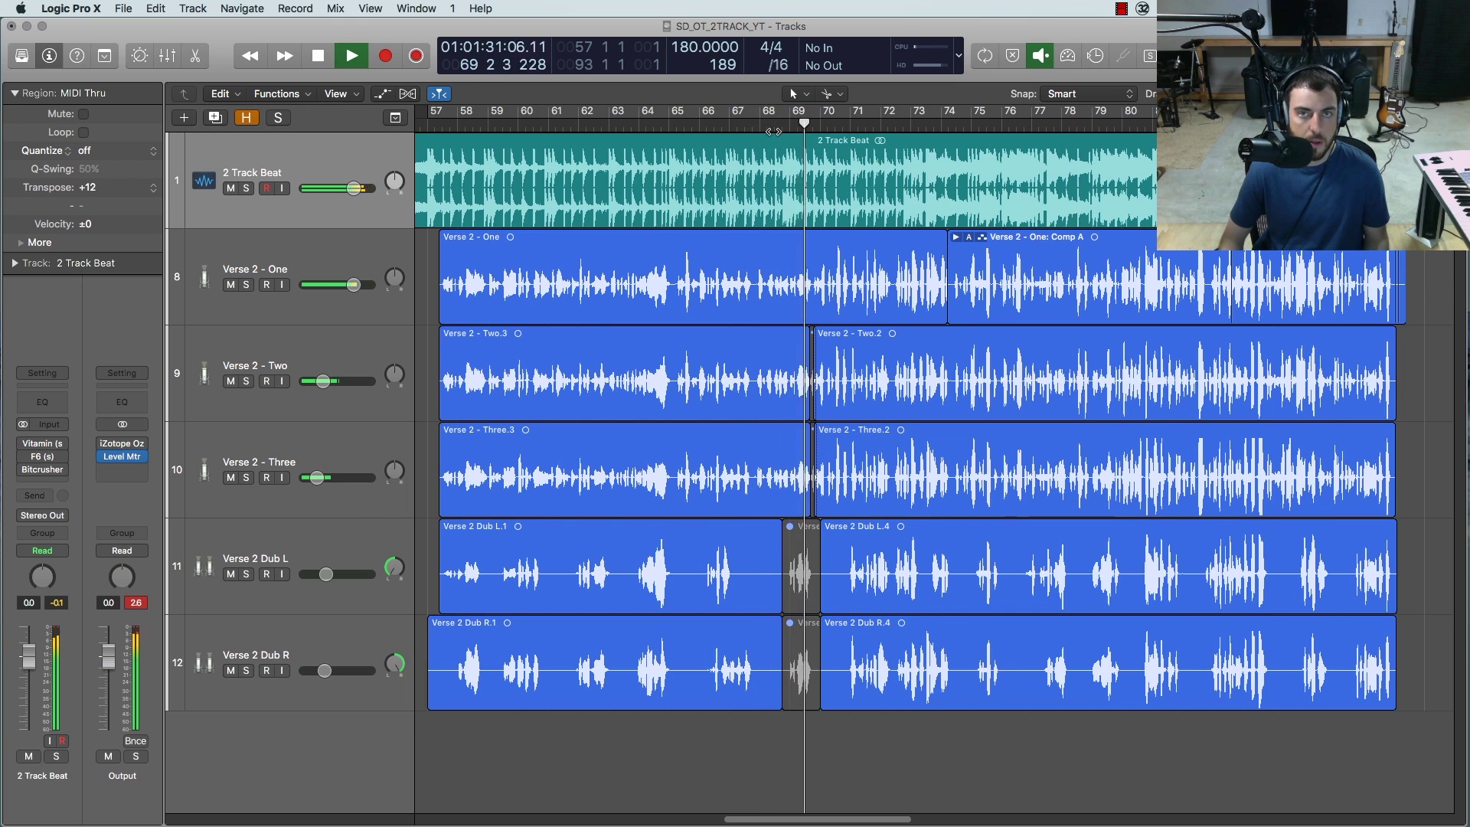
pyautogui.hscroll(5, 708, 221)
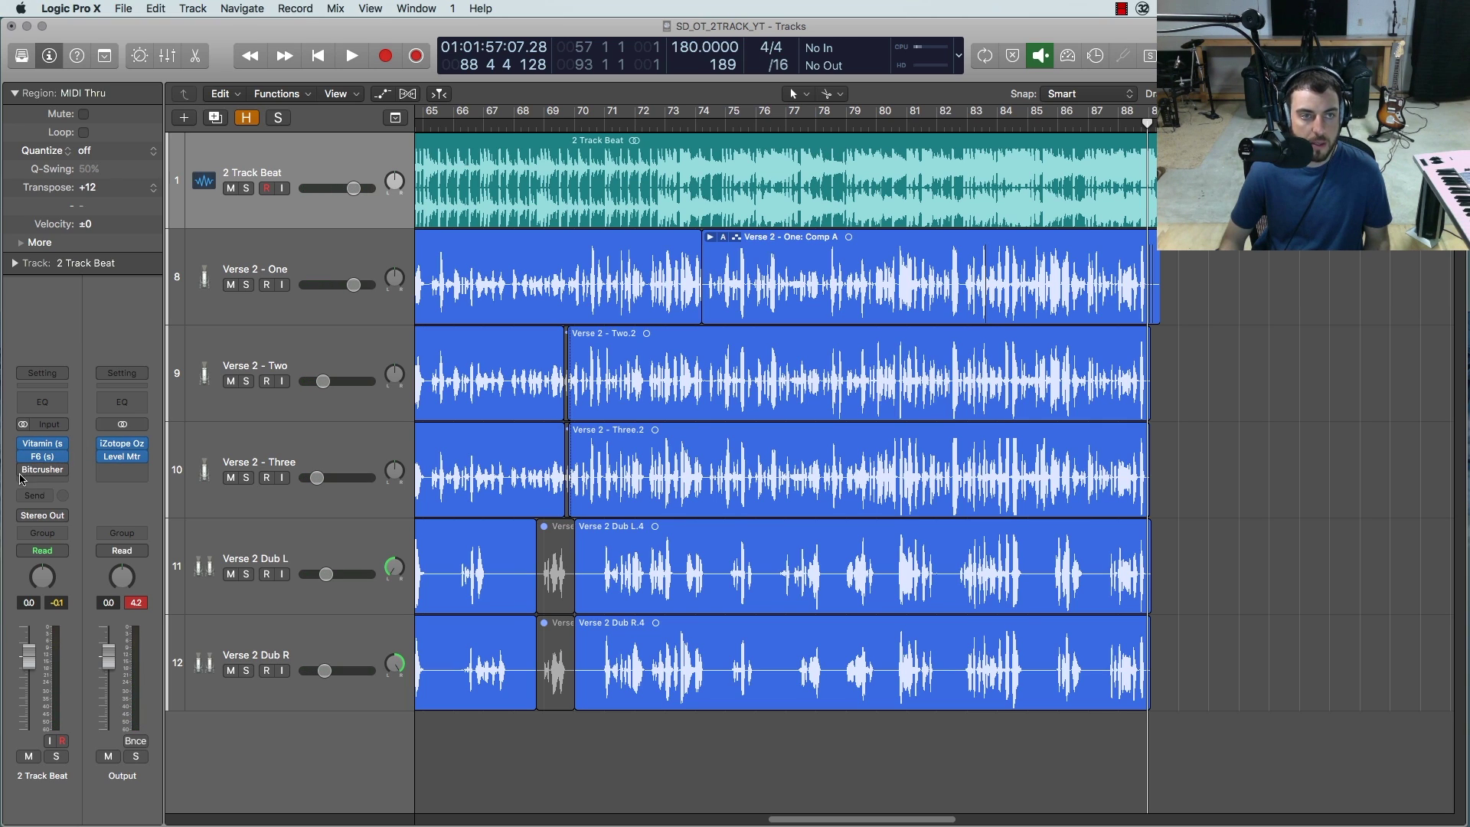
# Step: Open the F6 on the 2 Track Beat and set band 5's threshold to -19.5 while the mix plays, stopping playback when done
pyautogui.click(41, 463)
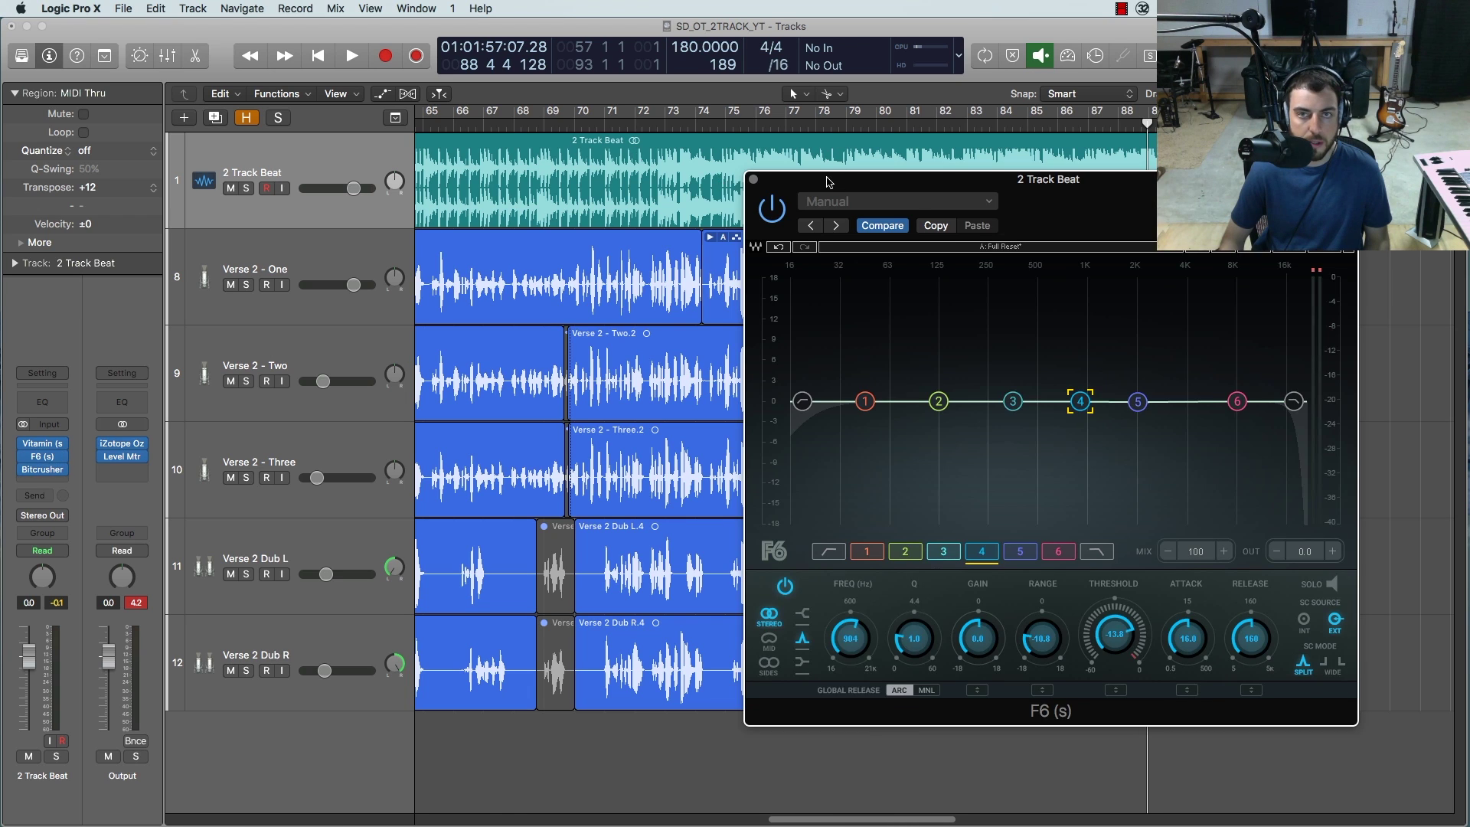
pyautogui.moveTo(827, 183); pyautogui.dragTo(597, 170)
pyautogui.press('space')
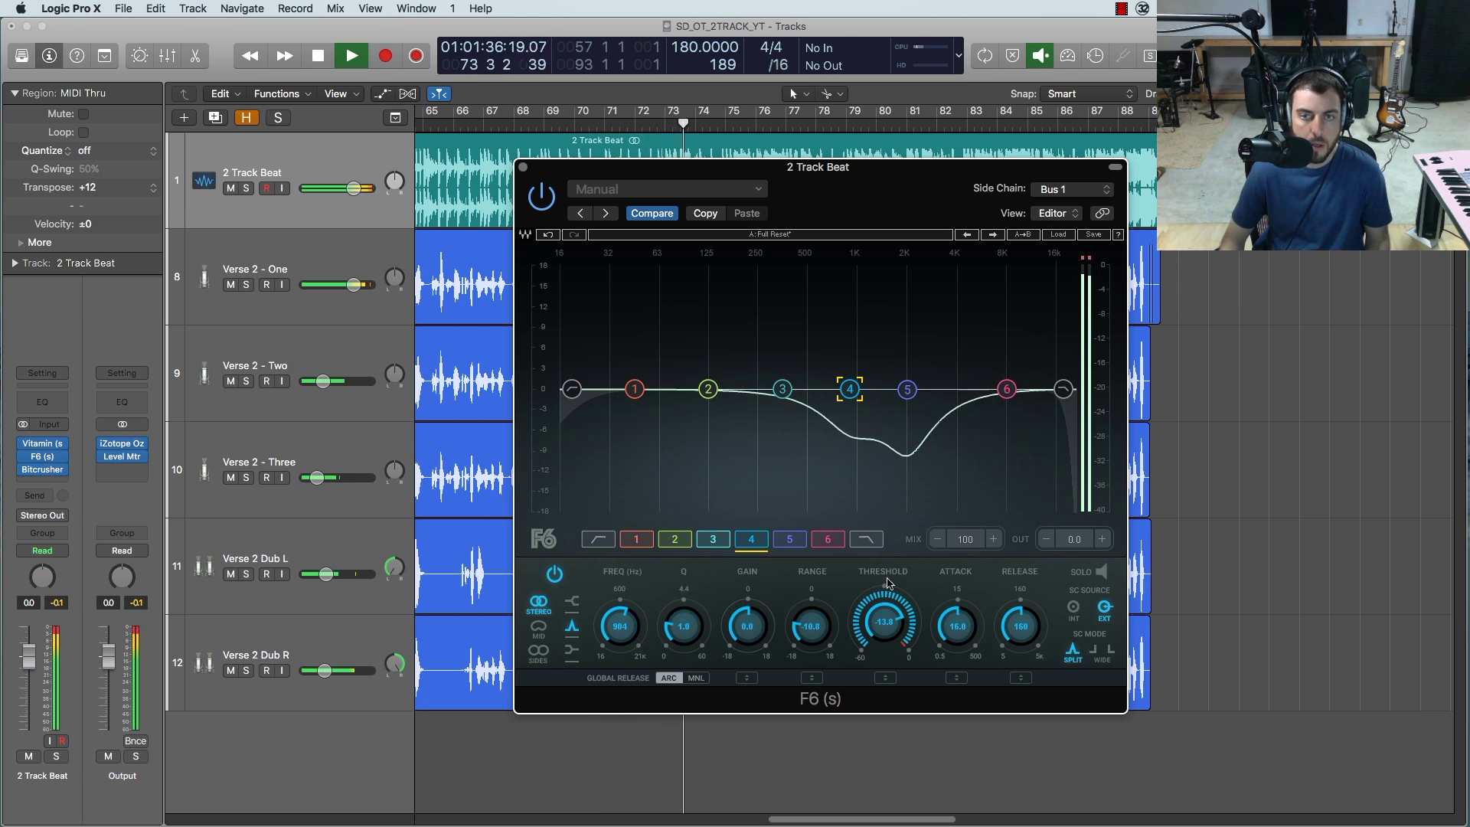
pyautogui.click(908, 392)
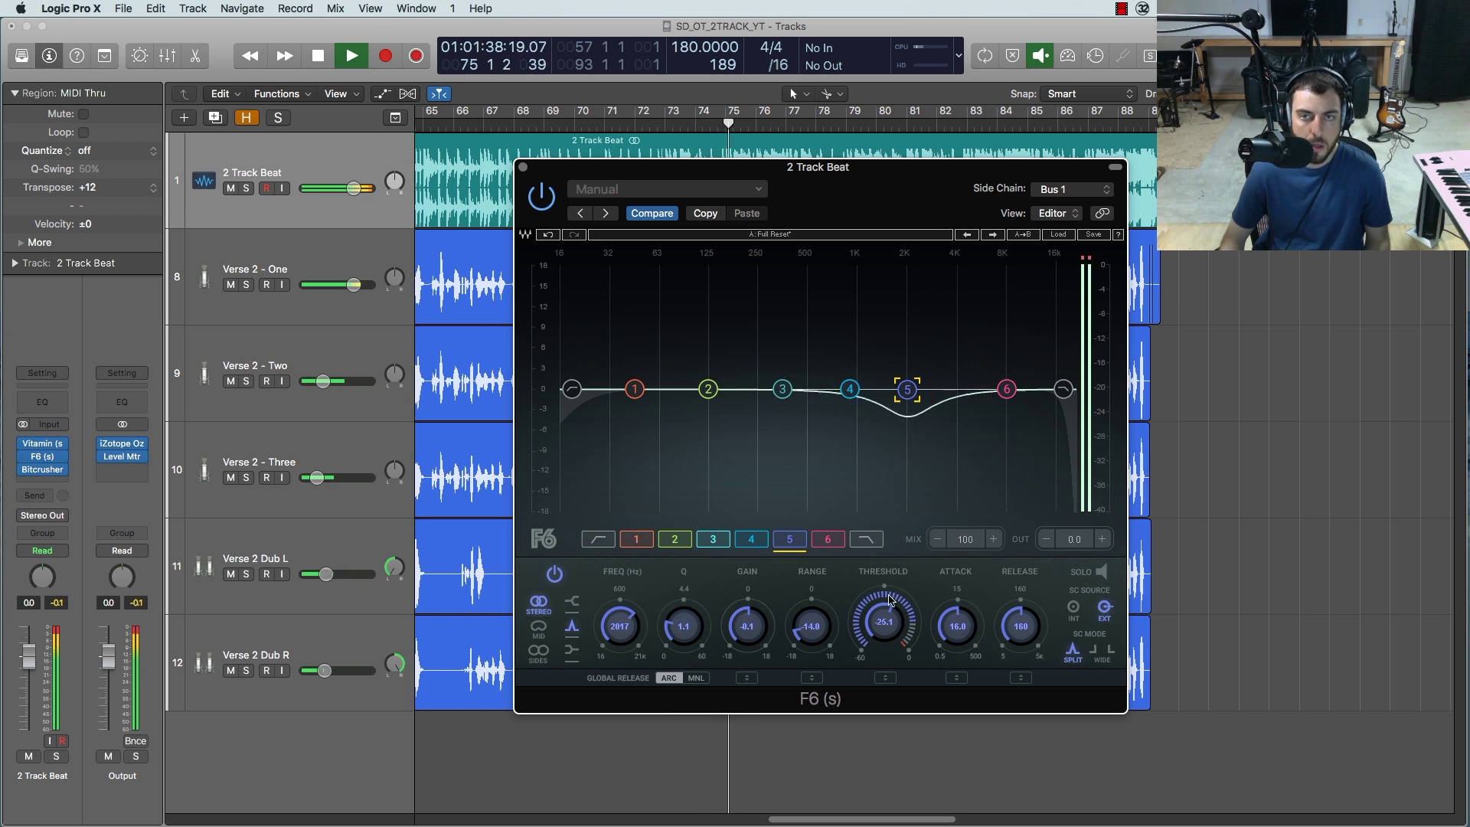
pyautogui.moveTo(884, 622); pyautogui.dragTo(887, 576)
pyautogui.moveTo(892, 630); pyautogui.dragTo(891, 631)
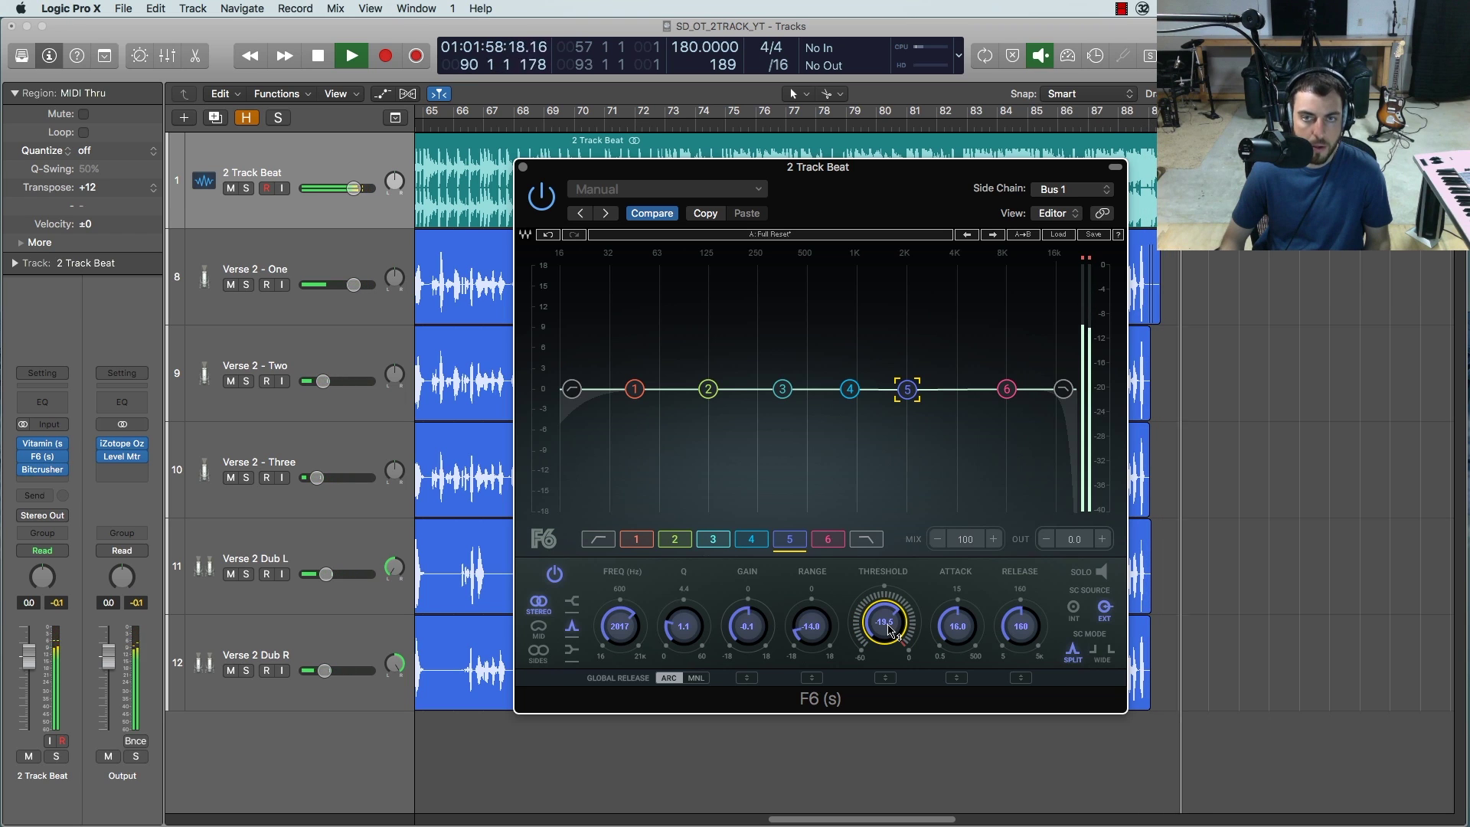
pyautogui.press('space')
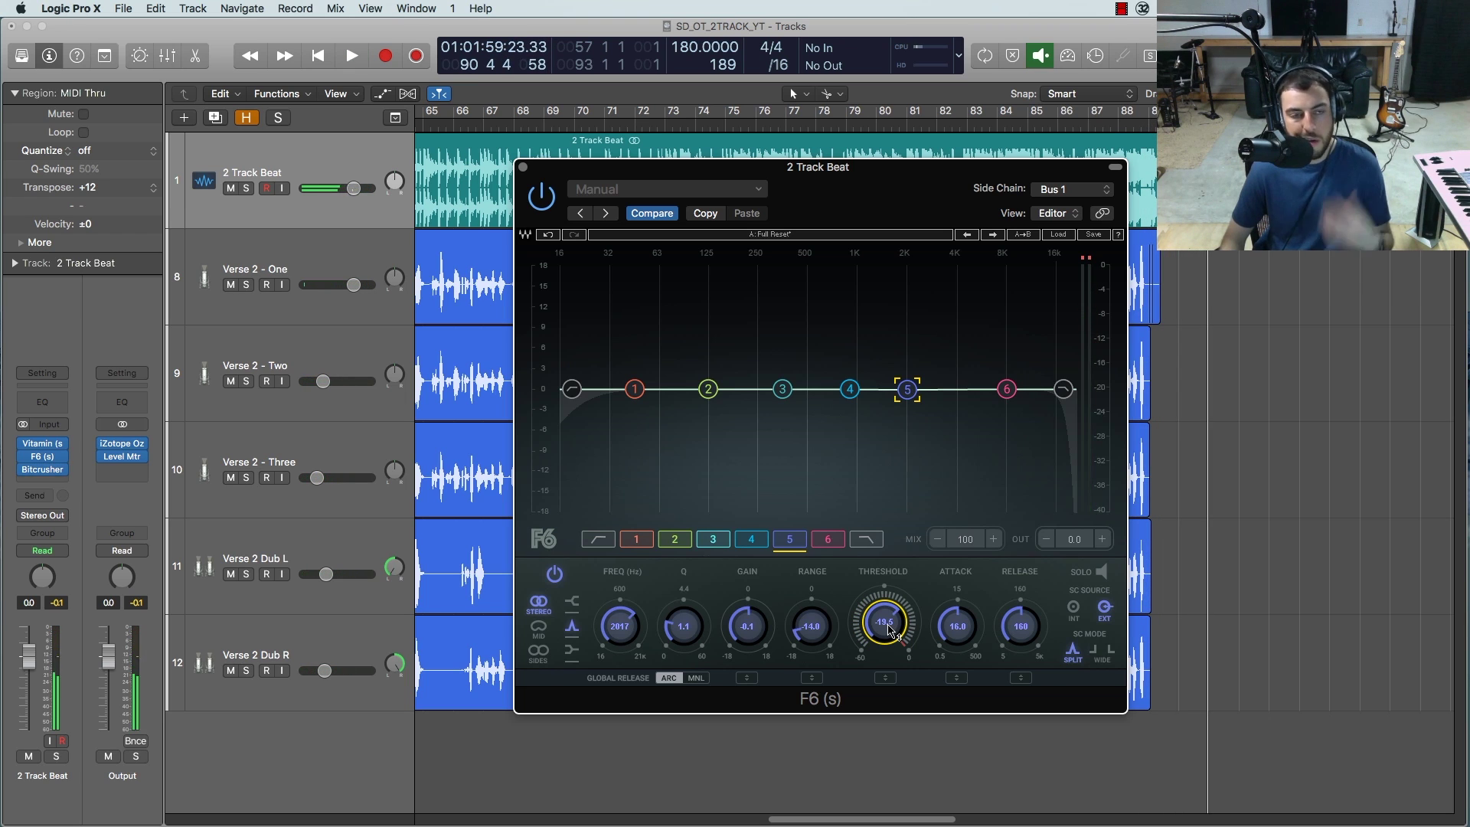